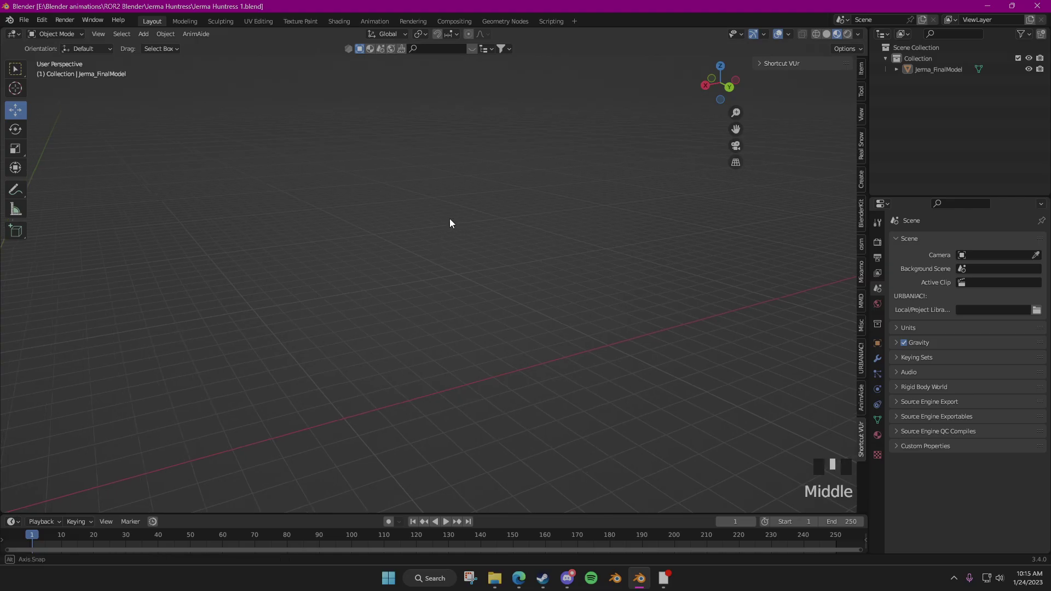
- Inspect the textured Jerma model from several angles, then place the AssetStudioGUI window over the scene
{"action": "middle_click_drag", "start_coordinate": [450, 223], "coordinate": [544, 239]}
{"action": "scroll", "coordinate": [608, 281], "scroll_direction": "up", "scroll_amount": 5}
{"action": "scroll", "coordinate": [516, 236], "scroll_direction": "down", "scroll_amount": 4}
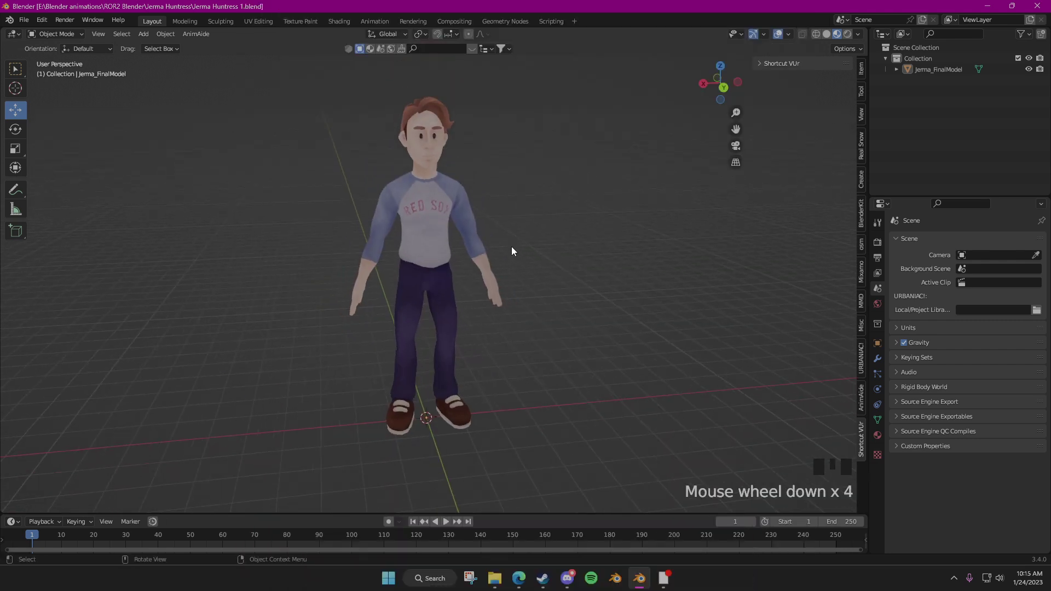
{"action": "middle_click_drag", "start_coordinate": [511, 247], "coordinate": [373, 268]}
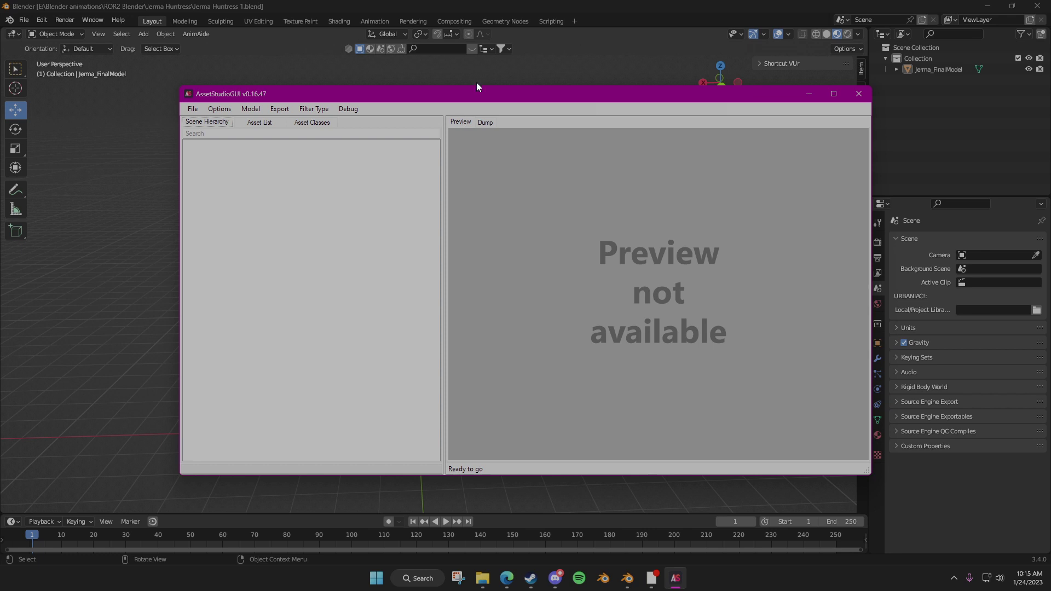
{"action": "left_click_drag", "start_coordinate": [468, 94], "coordinate": [424, 108]}
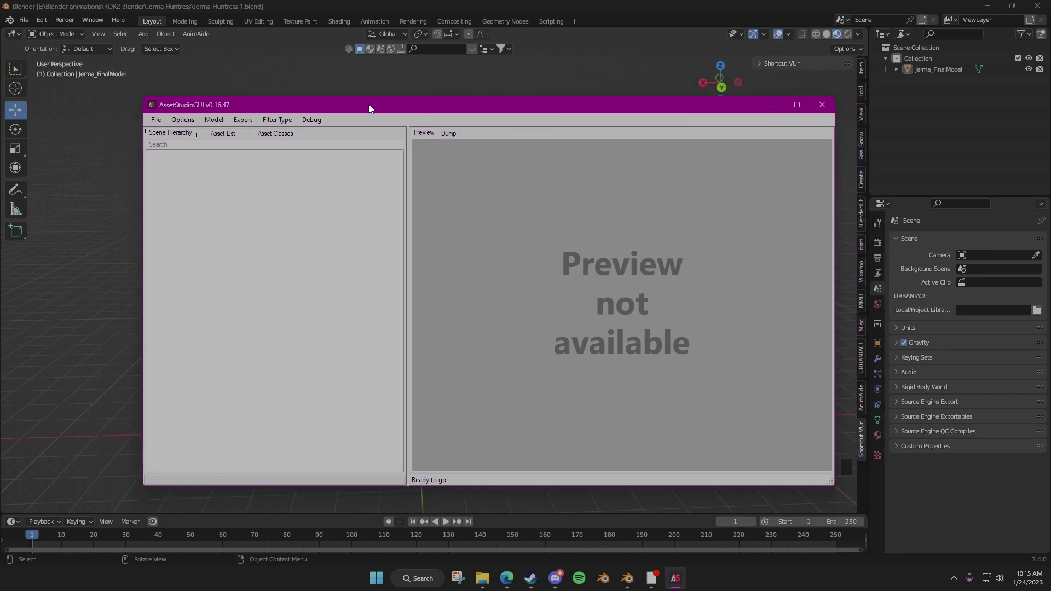
- Start loading a single file and browse D: to Steam\steamapps\common\Risk of Rain 2
{"action": "left_click", "coordinate": [156, 119]}
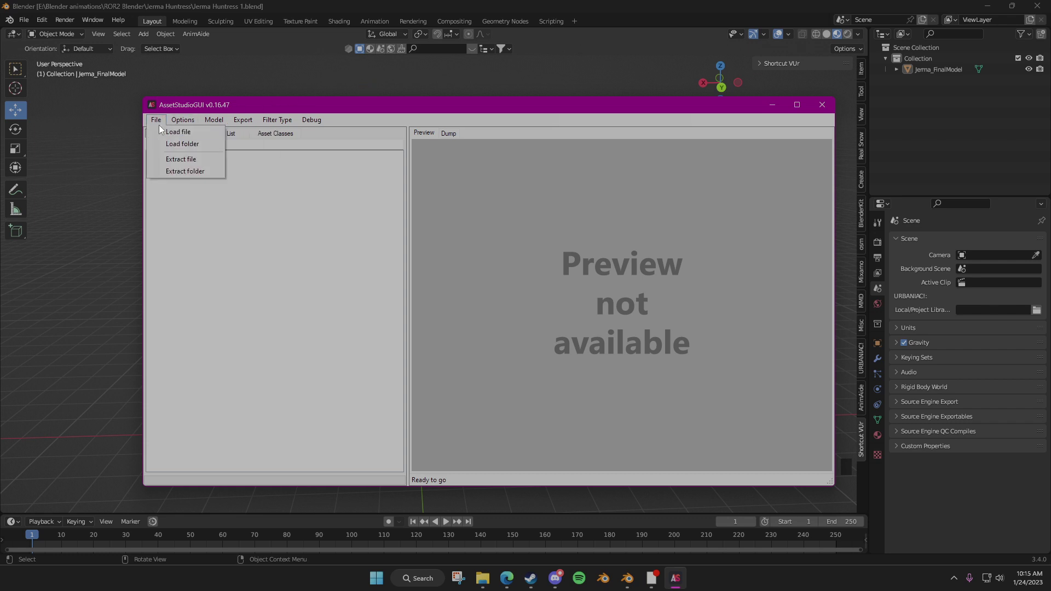
{"action": "left_click", "coordinate": [160, 131]}
{"action": "left_click", "coordinate": [65, 234]}
{"action": "scroll", "coordinate": [334, 328], "scroll_direction": "down", "scroll_amount": 2}
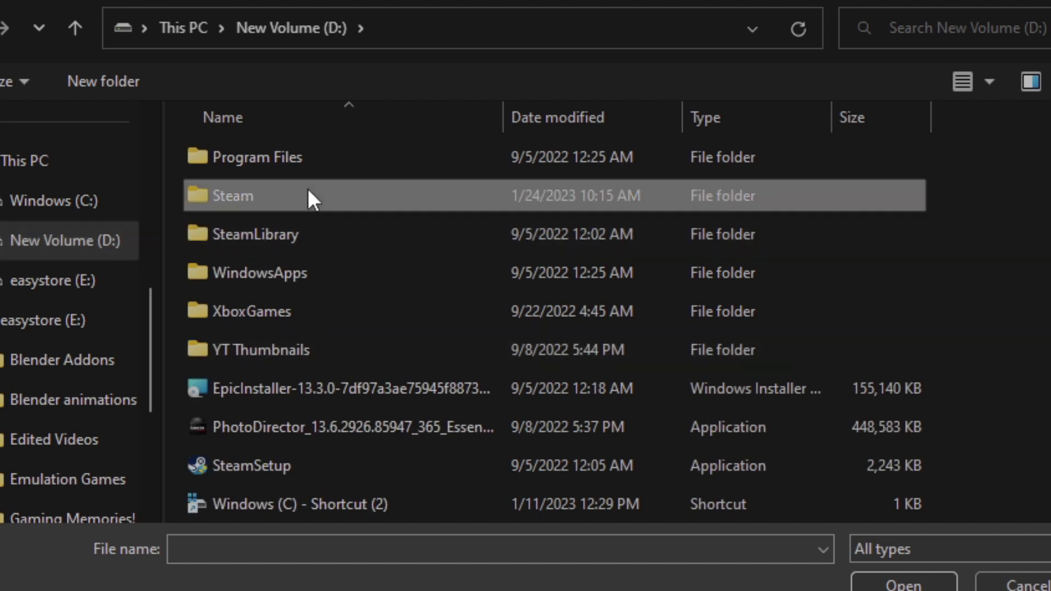
{"action": "double_click", "coordinate": [308, 189]}
{"action": "scroll", "coordinate": [280, 421], "scroll_direction": "down", "scroll_amount": 2}
{"action": "scroll", "coordinate": [277, 415], "scroll_direction": "down", "scroll_amount": 3}
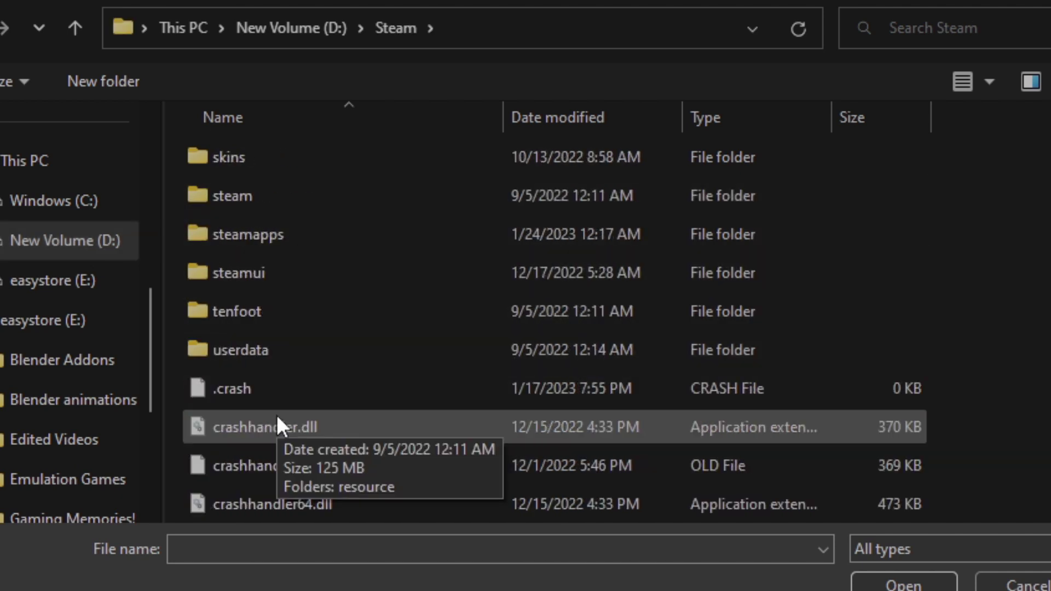
{"action": "double_click", "coordinate": [294, 247]}
{"action": "double_click", "coordinate": [278, 161]}
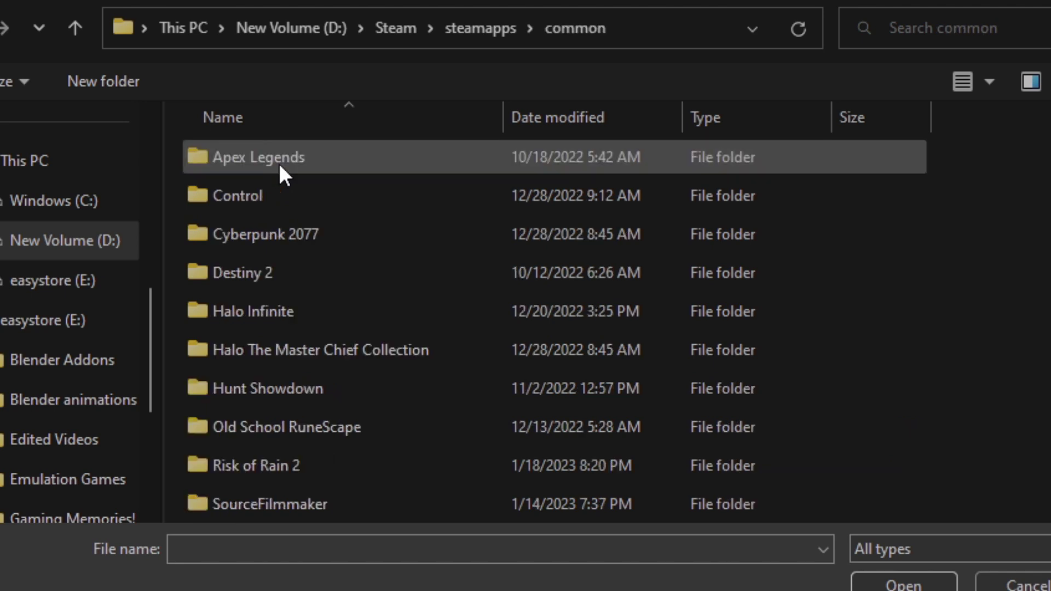
{"action": "scroll", "coordinate": [280, 167], "scroll_direction": "down", "scroll_amount": 2}
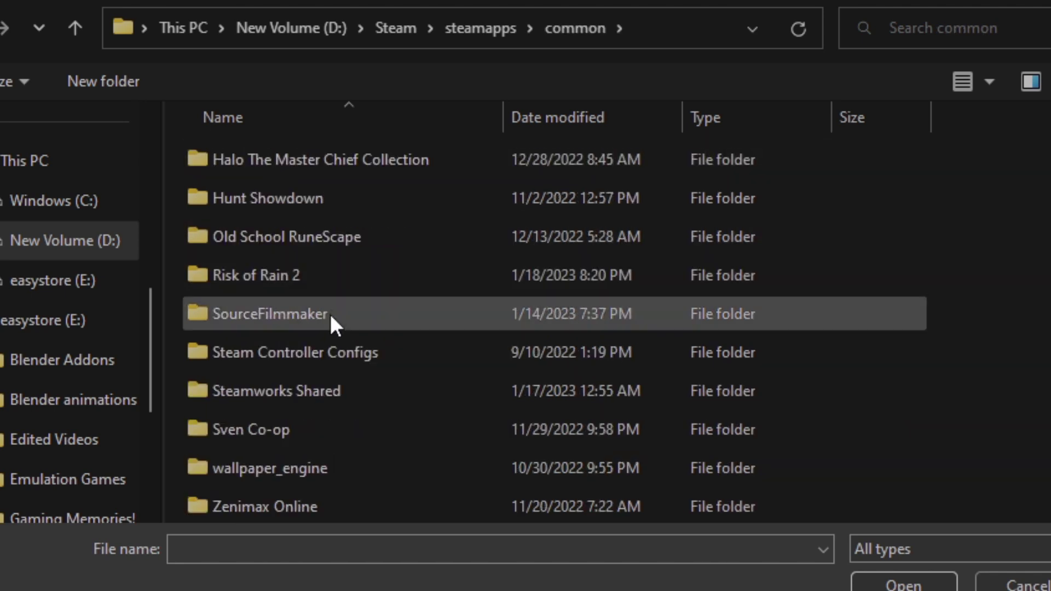
{"action": "double_click", "coordinate": [313, 268]}
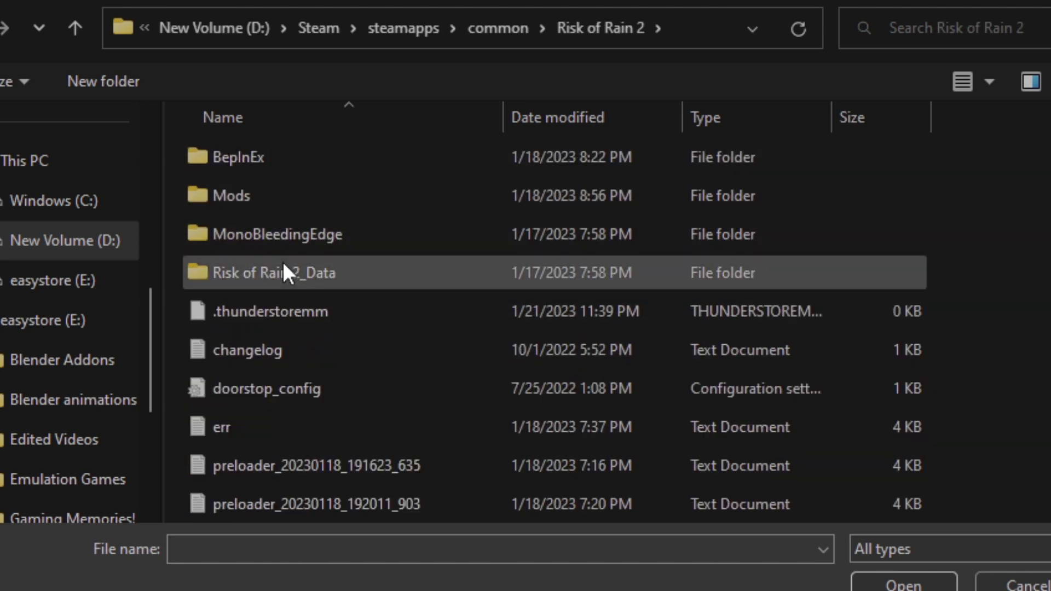
- Go into Risk of Rain 2_Data\StreamingAssets\aa\StandaloneWindows64 and search it for 'huntress'
{"action": "left_click", "coordinate": [290, 275]}
{"action": "double_click", "coordinate": [290, 275]}
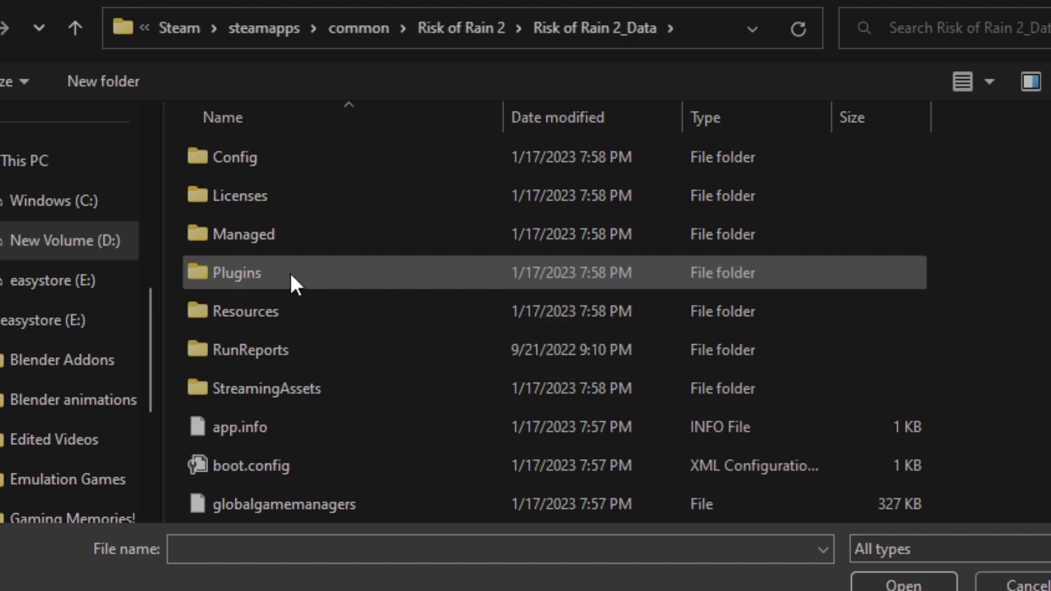
{"action": "double_click", "coordinate": [280, 383]}
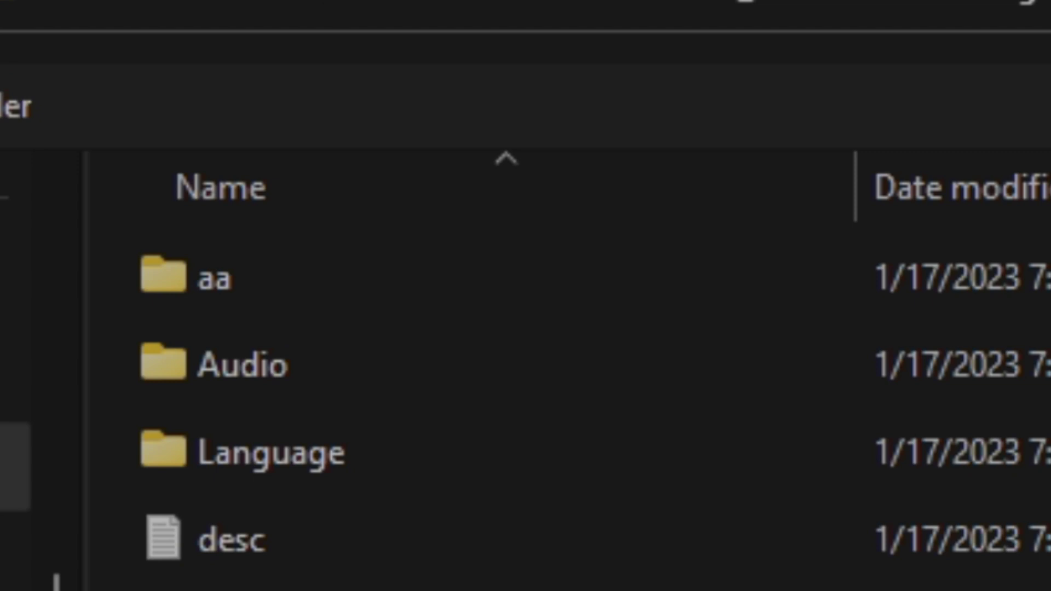
{"action": "double_click", "coordinate": [289, 298]}
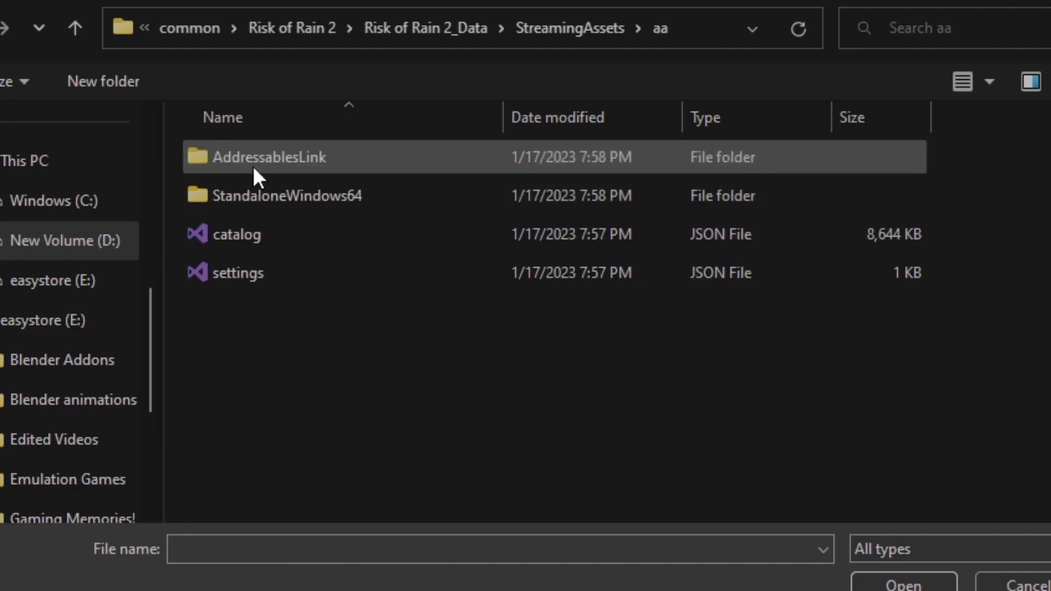
{"action": "double_click", "coordinate": [277, 200]}
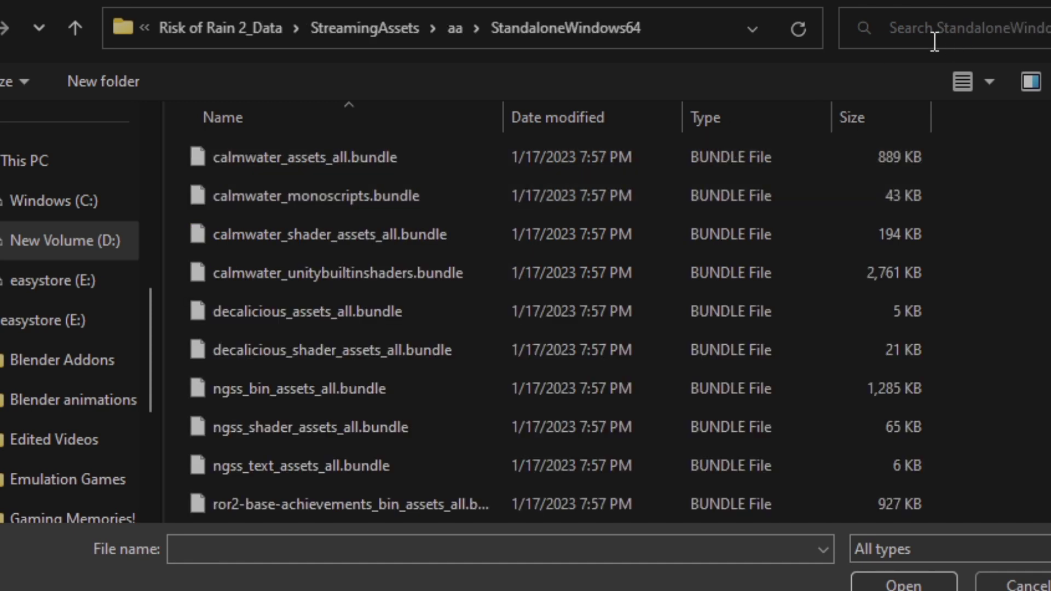
{"action": "left_click", "coordinate": [931, 40]}
{"action": "type", "text": "huntress"}
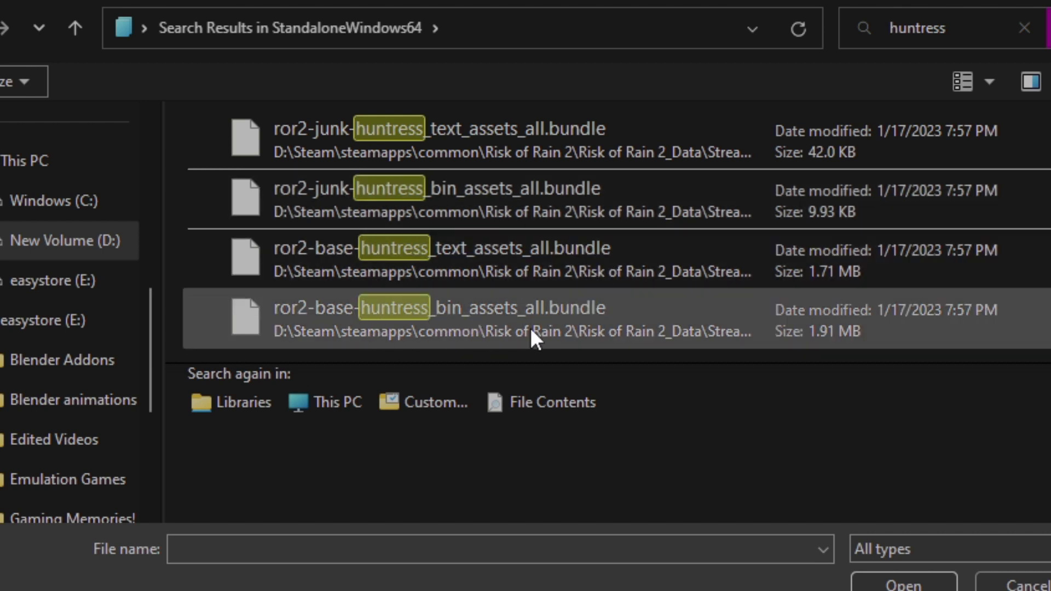
- Load ror2-base-huntress_bin_assets_all.bundle, tick mdlHuntress, confirm export options and export the model
{"action": "left_click", "coordinate": [588, 314]}
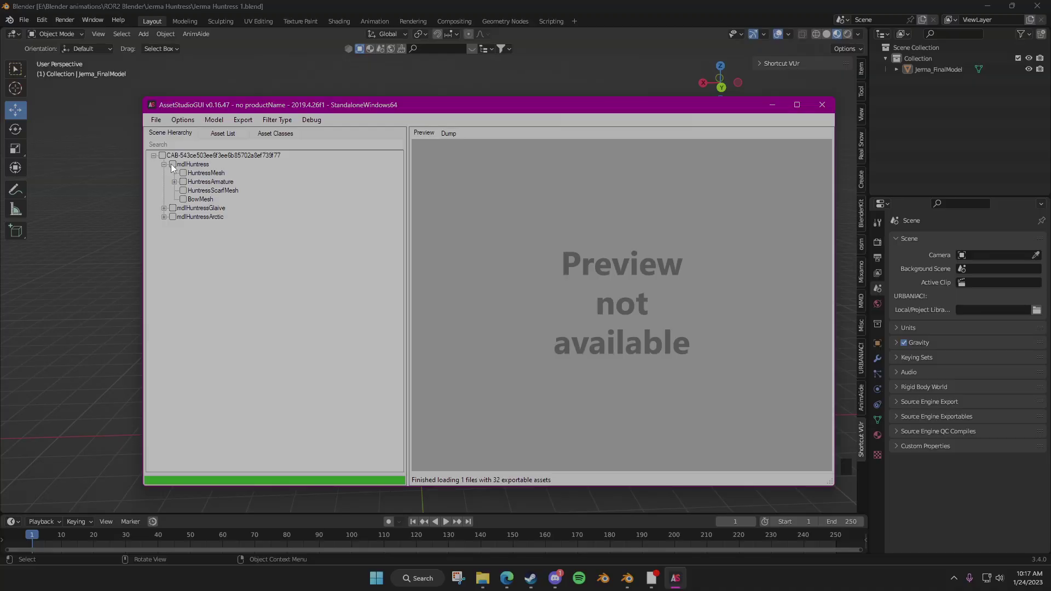
{"action": "left_click", "coordinate": [172, 163]}
{"action": "left_click", "coordinate": [183, 119]}
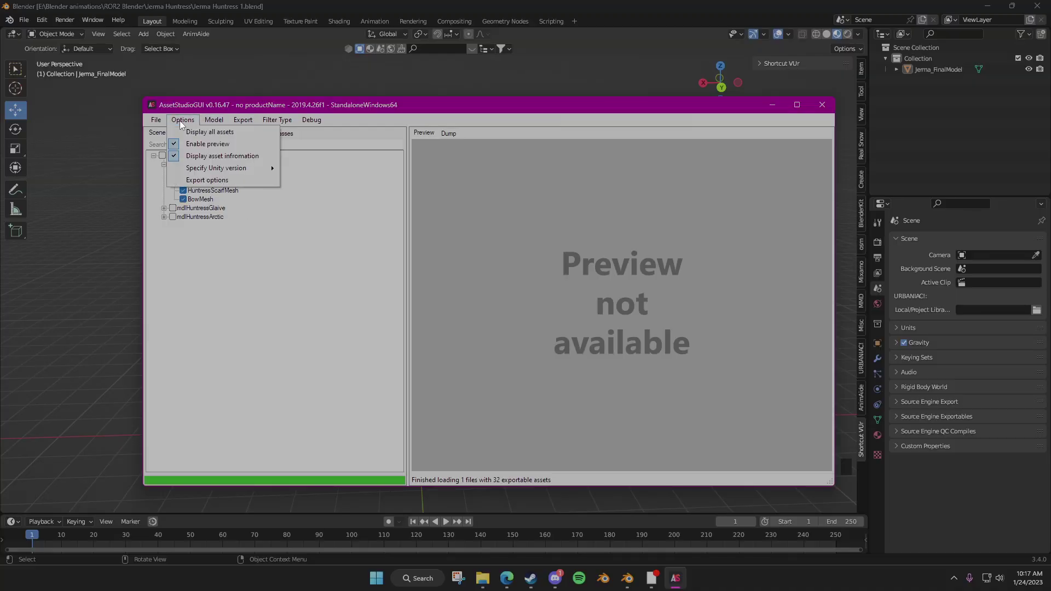
{"action": "left_click", "coordinate": [222, 185]}
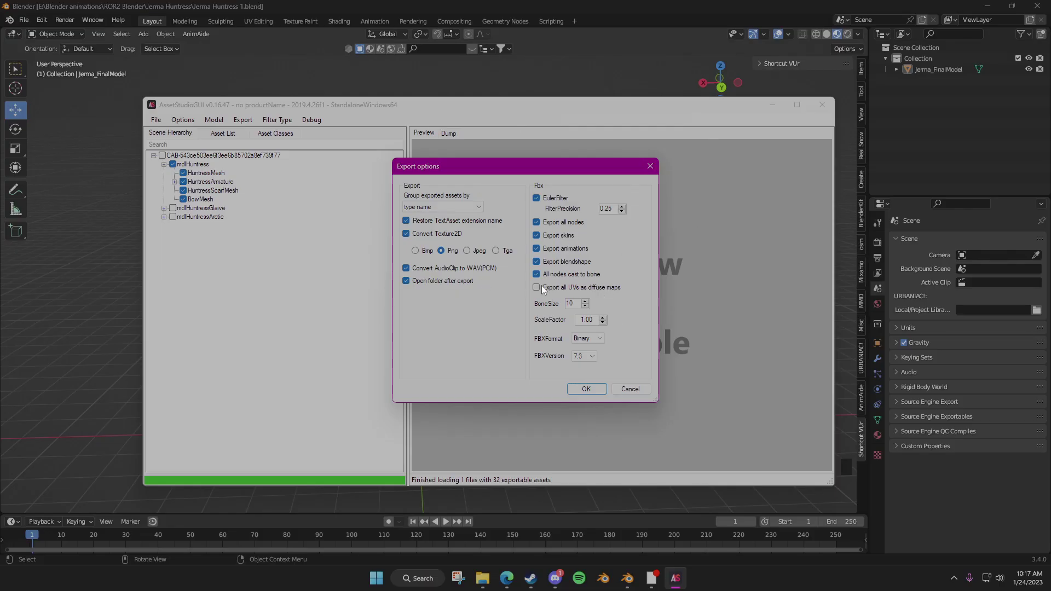
{"action": "left_click", "coordinate": [588, 388]}
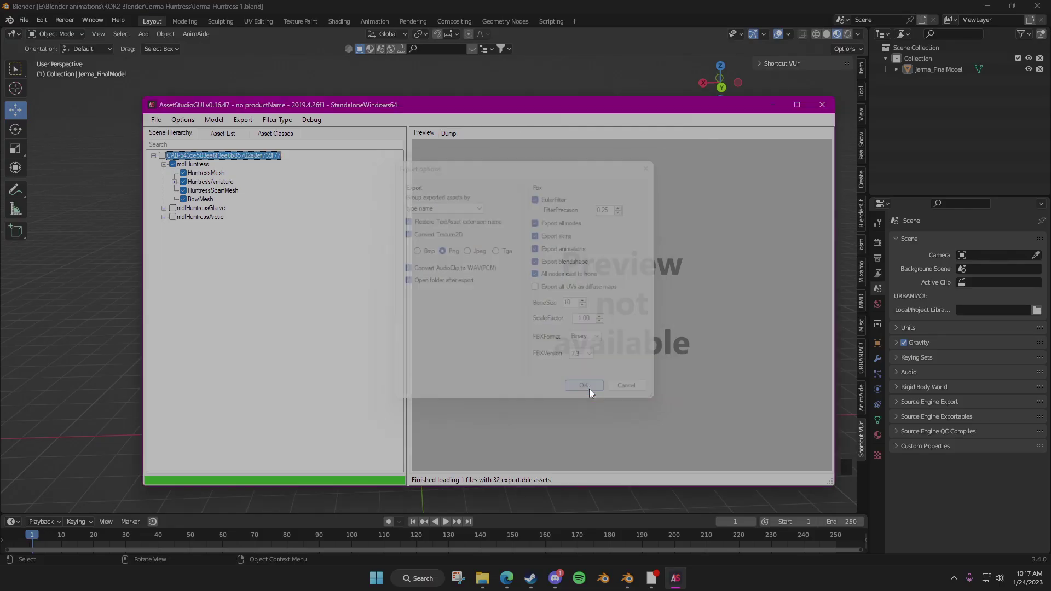
{"action": "left_click", "coordinate": [222, 121]}
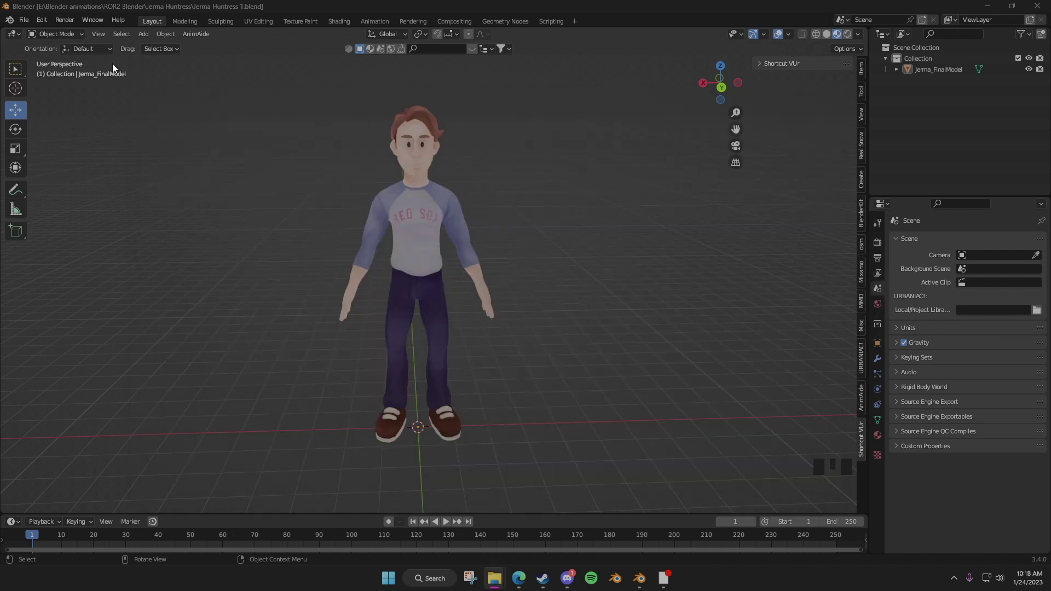
- Start an FBX (.fbx) import in Blender and move up two folder levels
{"action": "left_click", "coordinate": [24, 19]}
{"action": "mouse_move", "coordinate": [45, 172]}
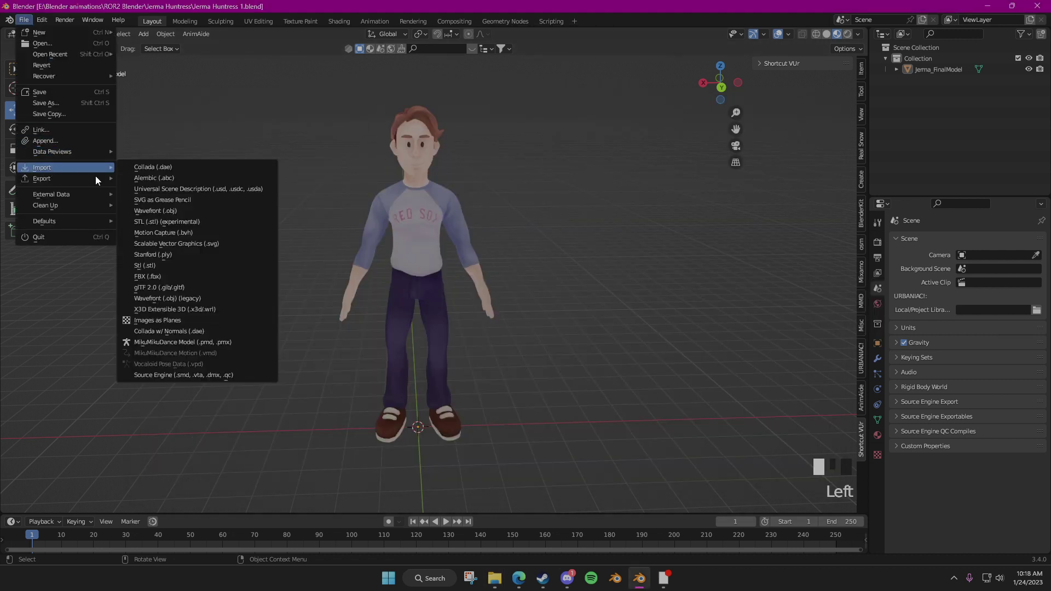
{"action": "left_click", "coordinate": [166, 275]}
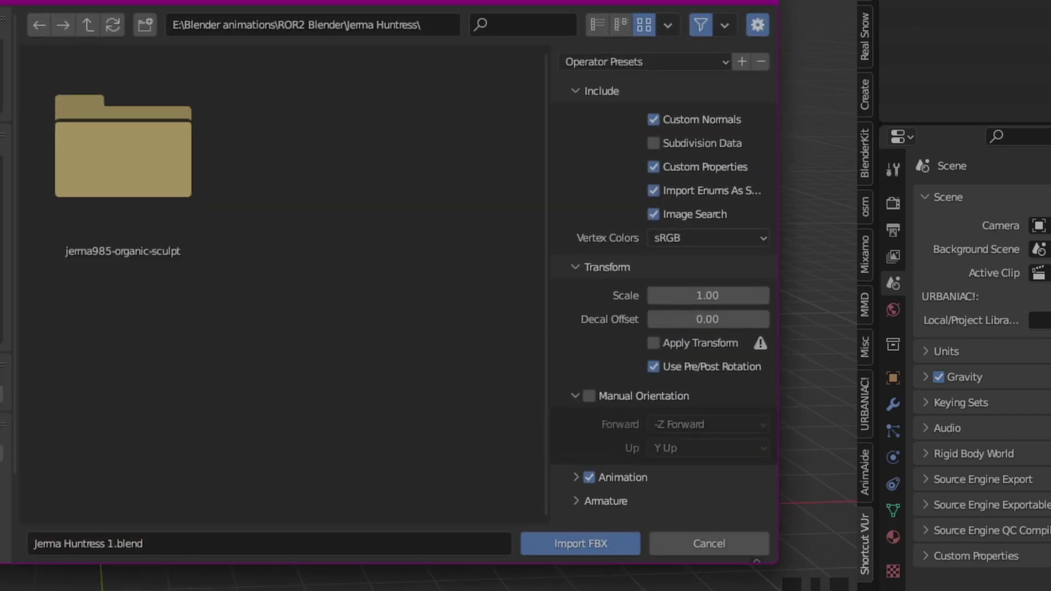
{"action": "left_click", "coordinate": [85, 25]}
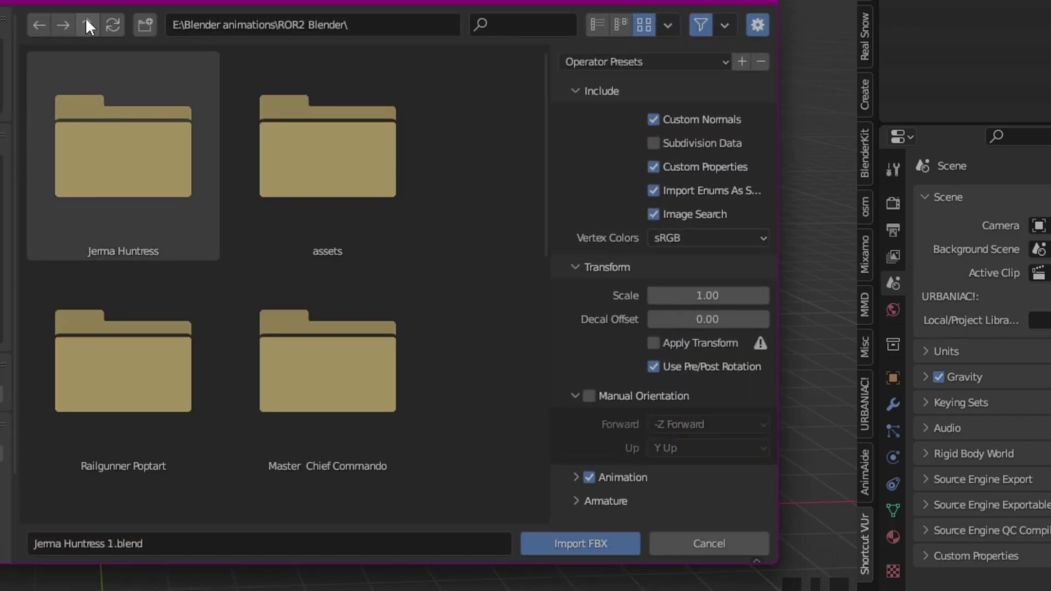
{"action": "left_click", "coordinate": [85, 22]}
- Browse to ROR2 Blender\assets\Huntress\GameObject and import mdlHuntress.fbx
{"action": "double_click", "coordinate": [92, 164]}
{"action": "left_click", "coordinate": [320, 167]}
{"action": "double_click", "coordinate": [320, 165]}
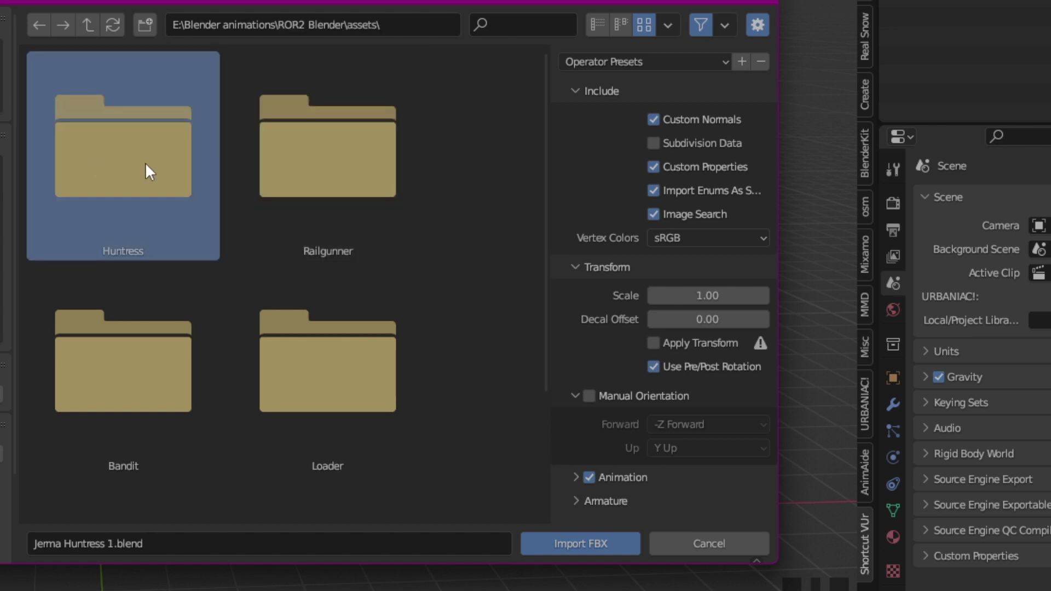
{"action": "double_click", "coordinate": [145, 162]}
{"action": "left_click", "coordinate": [147, 153]}
{"action": "double_click", "coordinate": [147, 153]}
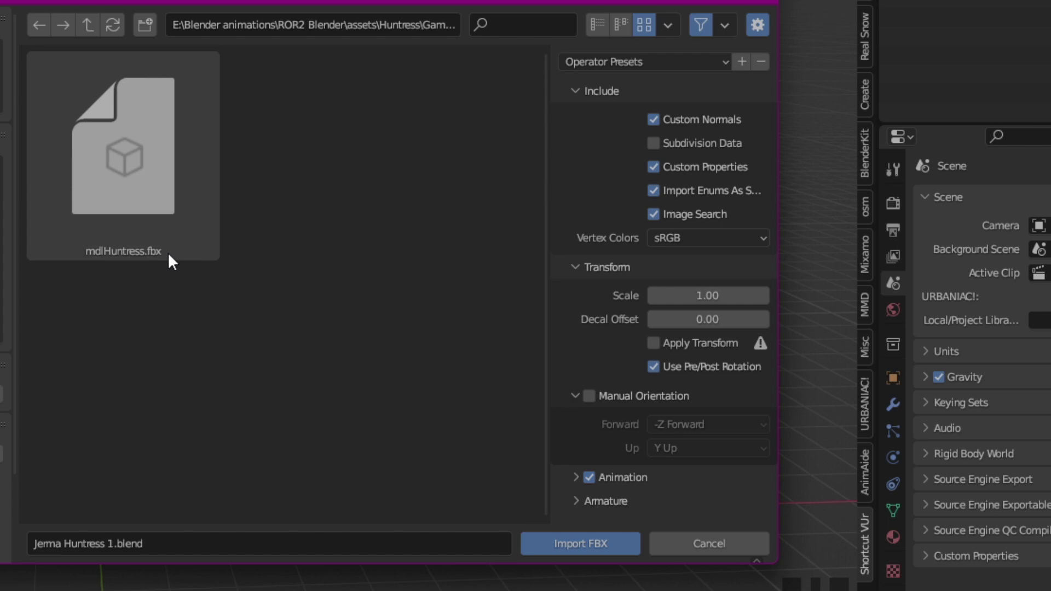
{"action": "double_click", "coordinate": [97, 130]}
{"action": "middle_click_drag", "start_coordinate": [441, 340], "coordinate": [412, 251], "text": "shift"}
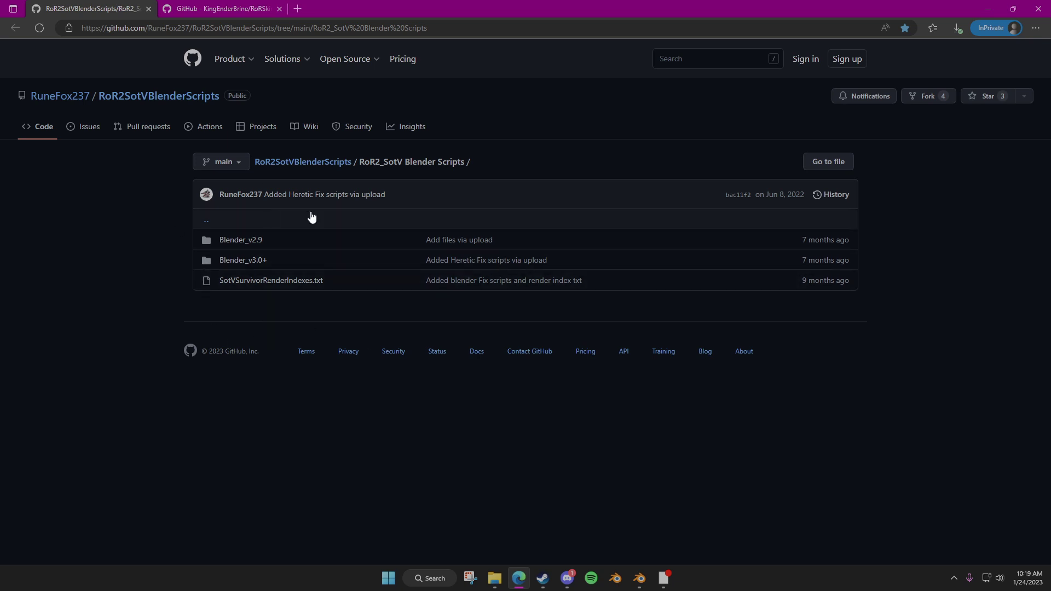
- Open Blender_v3.0+ > Fix Huntress WIP.py and copy the whole script
{"action": "left_click", "coordinate": [258, 263]}
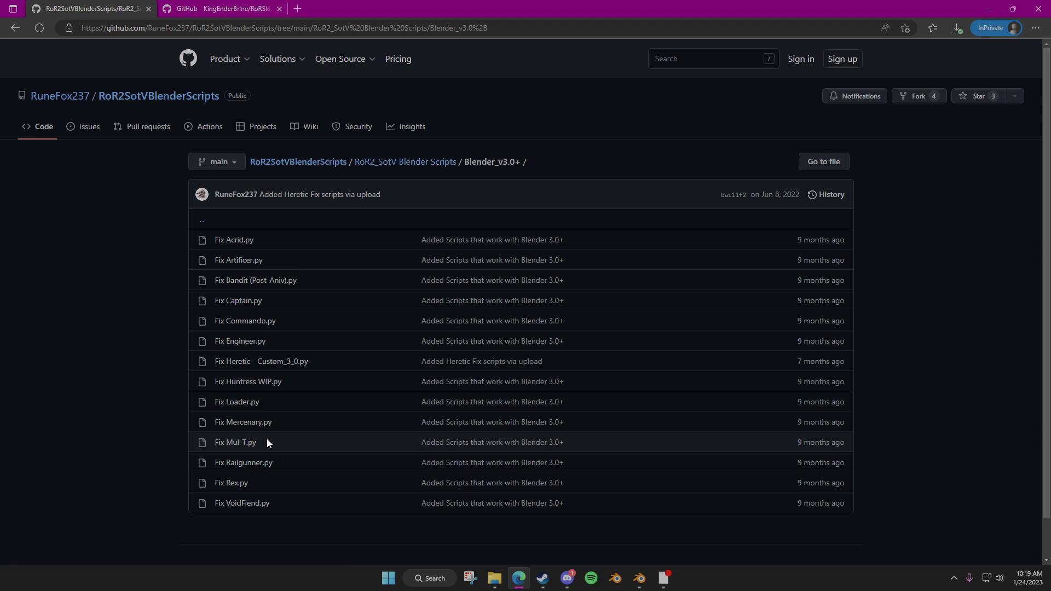
{"action": "left_click", "coordinate": [272, 387]}
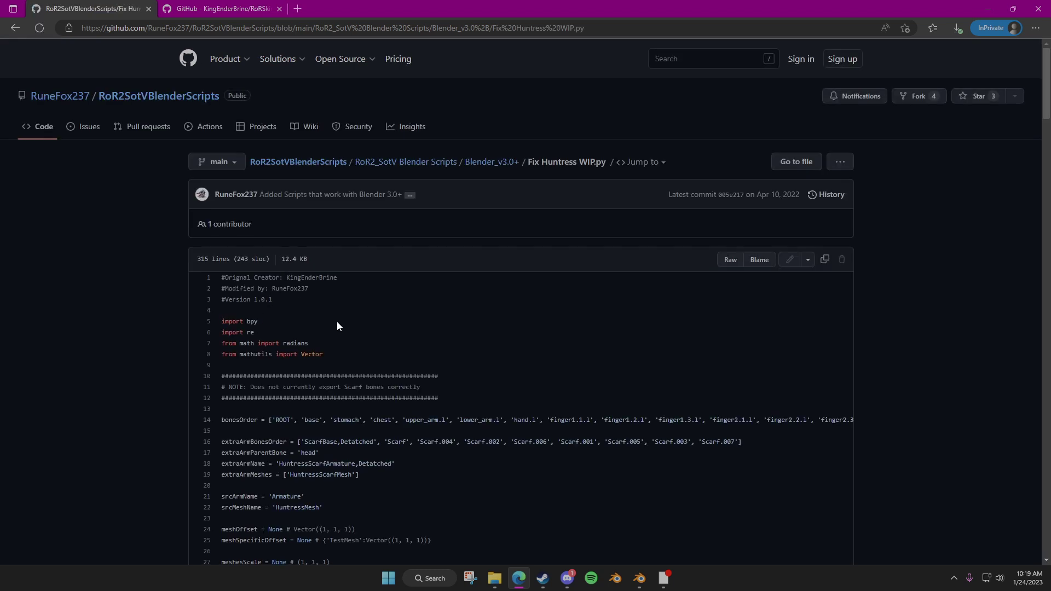
{"action": "scroll", "coordinate": [337, 325], "scroll_direction": "down", "scroll_amount": 3}
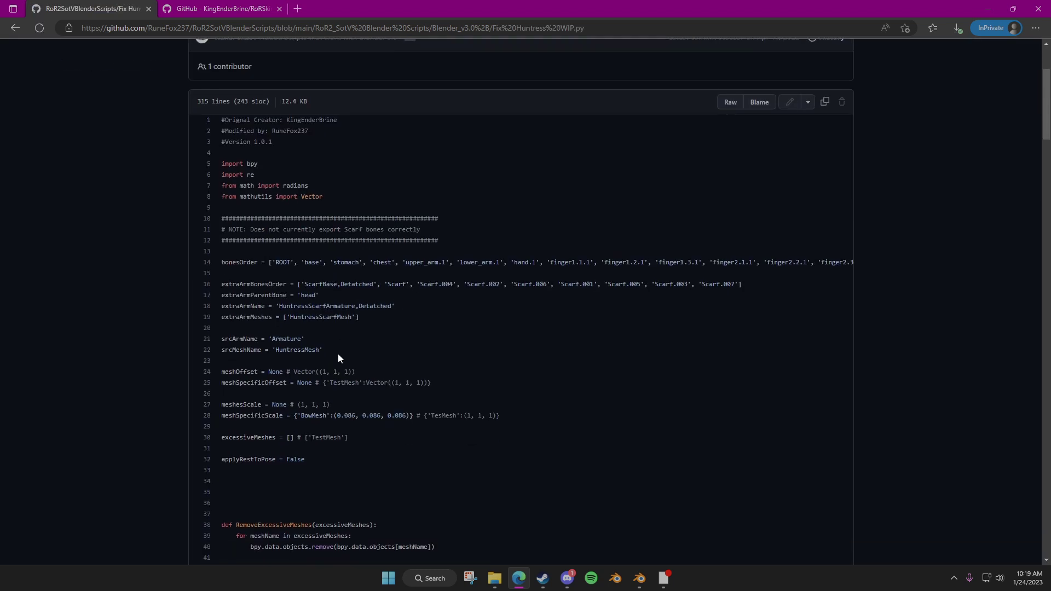
{"action": "left_click", "coordinate": [824, 103]}
{"action": "scroll", "coordinate": [559, 215], "scroll_direction": "up", "scroll_amount": 3}
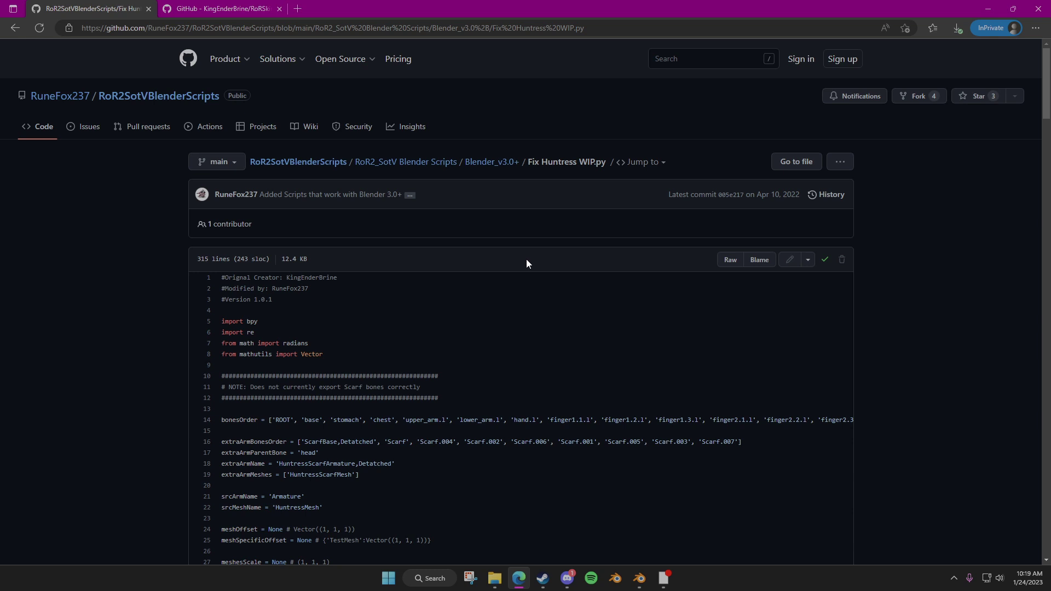
- Paste the copied Fix Huntress script into Blender's Text Editor and run it
{"action": "left_click", "coordinate": [988, 8]}
{"action": "key", "text": "ctrl+v"}
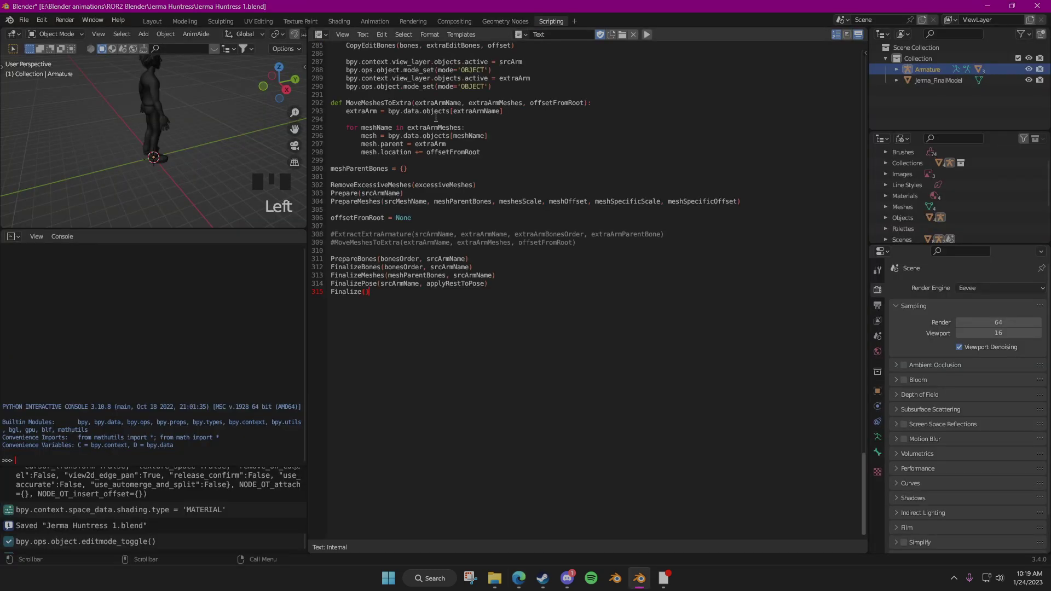
{"action": "scroll", "coordinate": [435, 116], "scroll_direction": "up", "scroll_amount": 20}
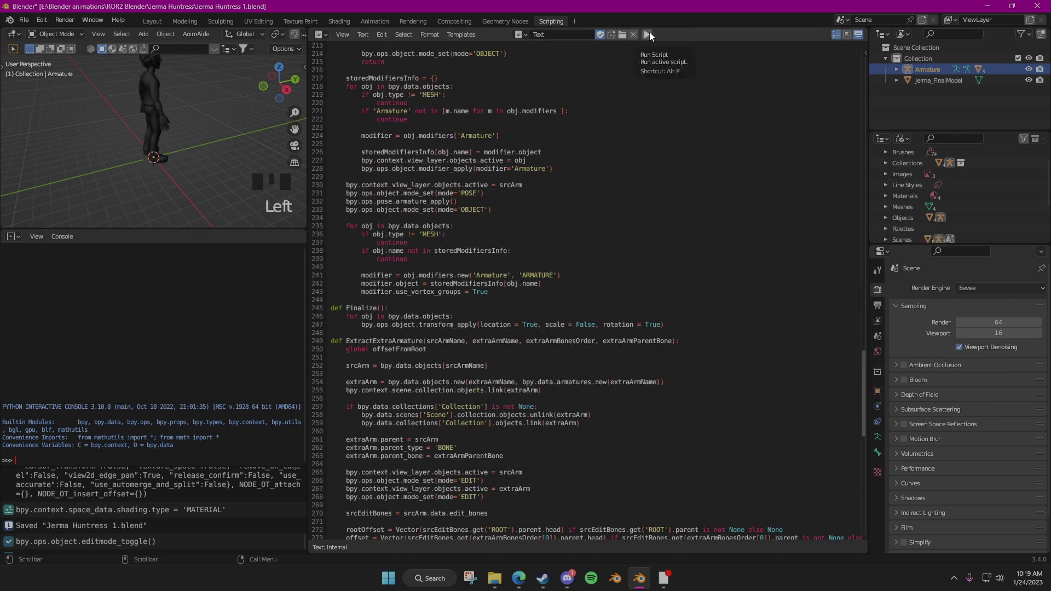
{"action": "left_click", "coordinate": [649, 34]}
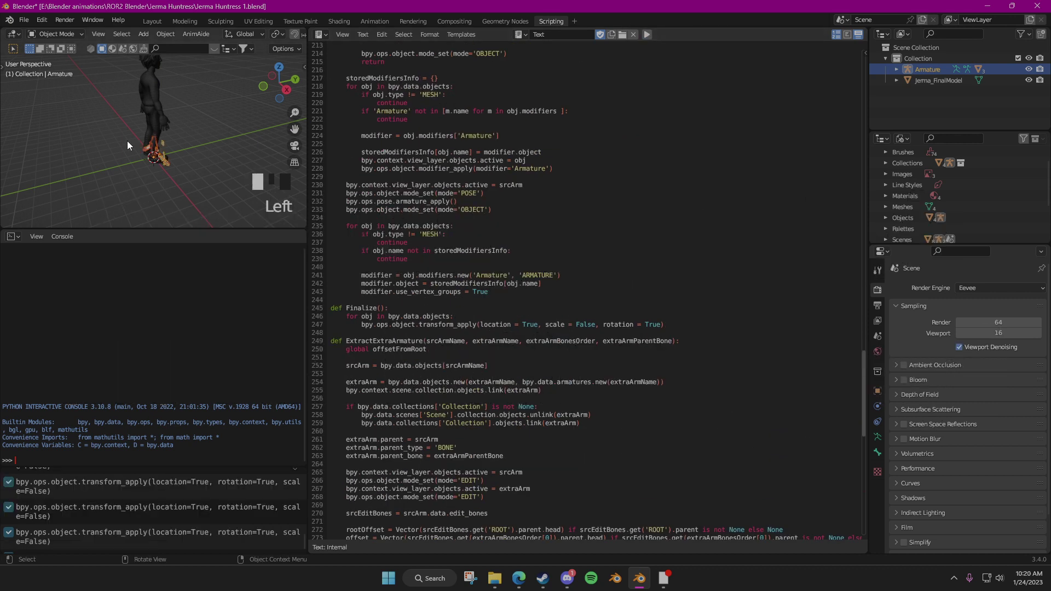
- In Layout, scale Jerma_FinalModel down to fit the armature
{"action": "left_click", "coordinate": [152, 21]}
{"action": "middle_click_drag", "start_coordinate": [448, 208], "coordinate": [478, 187], "text": "shift"}
{"action": "key", "text": "s"}
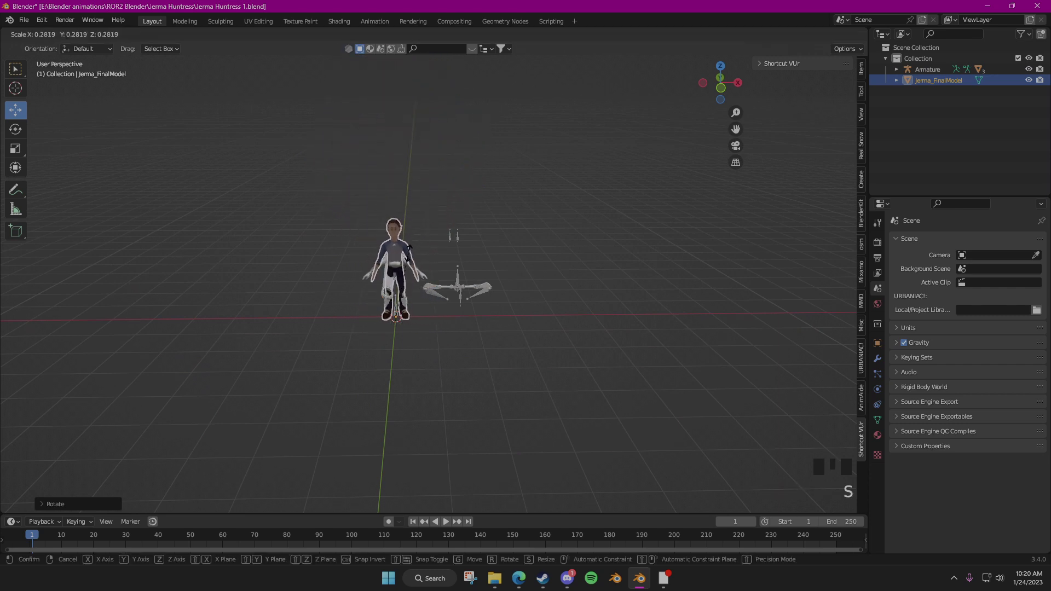
{"action": "left_click", "coordinate": [409, 261]}
{"action": "scroll", "coordinate": [343, 285], "scroll_direction": "up", "scroll_amount": 8}
{"action": "scroll", "coordinate": [329, 235], "scroll_direction": "down", "scroll_amount": 2}
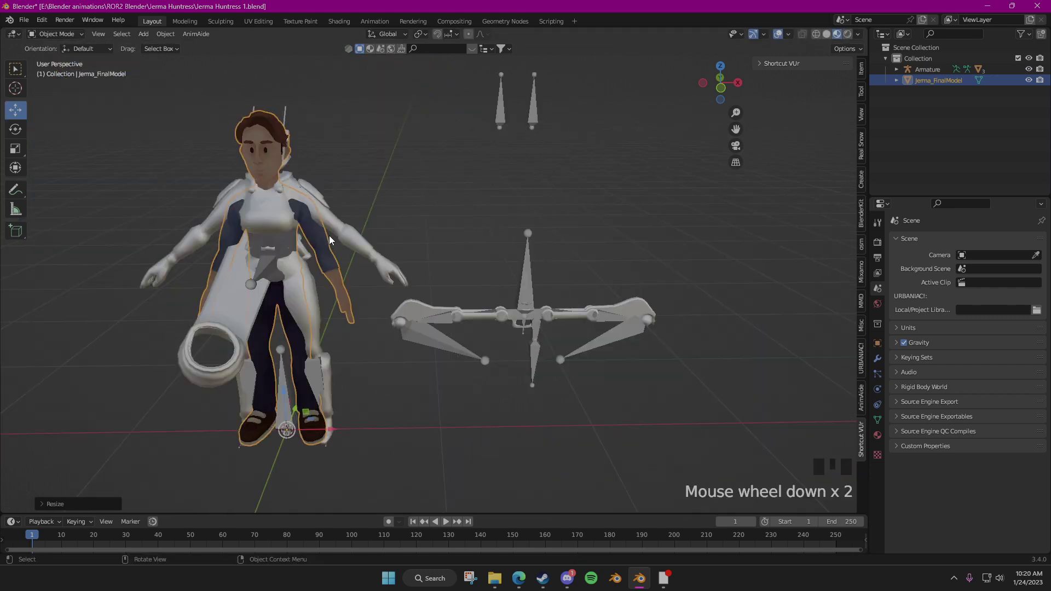
{"action": "middle_click_drag", "start_coordinate": [330, 235], "coordinate": [441, 268], "text": "shift"}
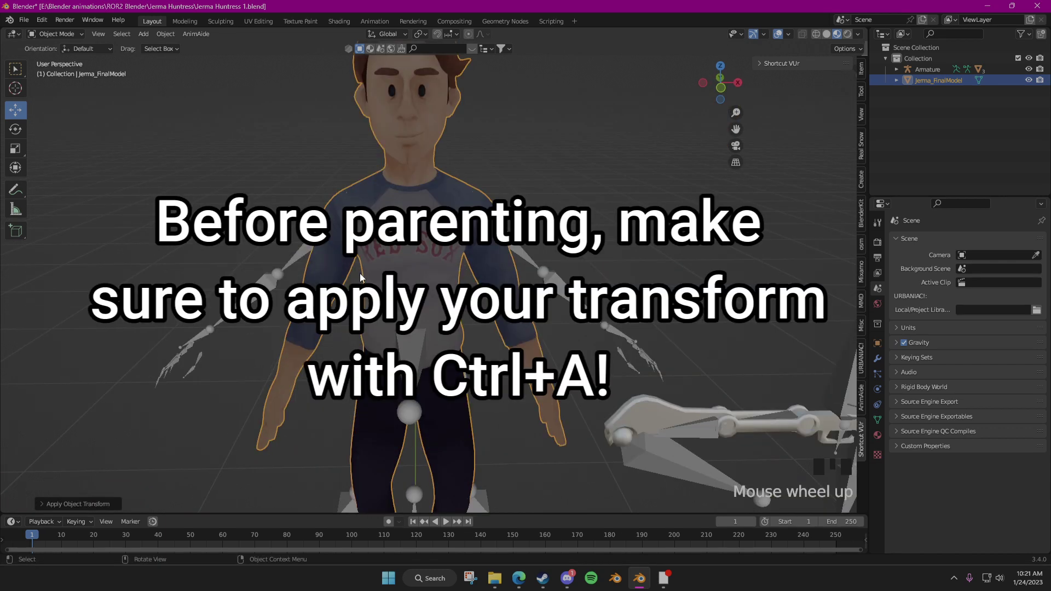
- Select the armature and reposition and rotate the right-hand finger3.1.r bone
{"action": "left_click", "coordinate": [410, 329]}
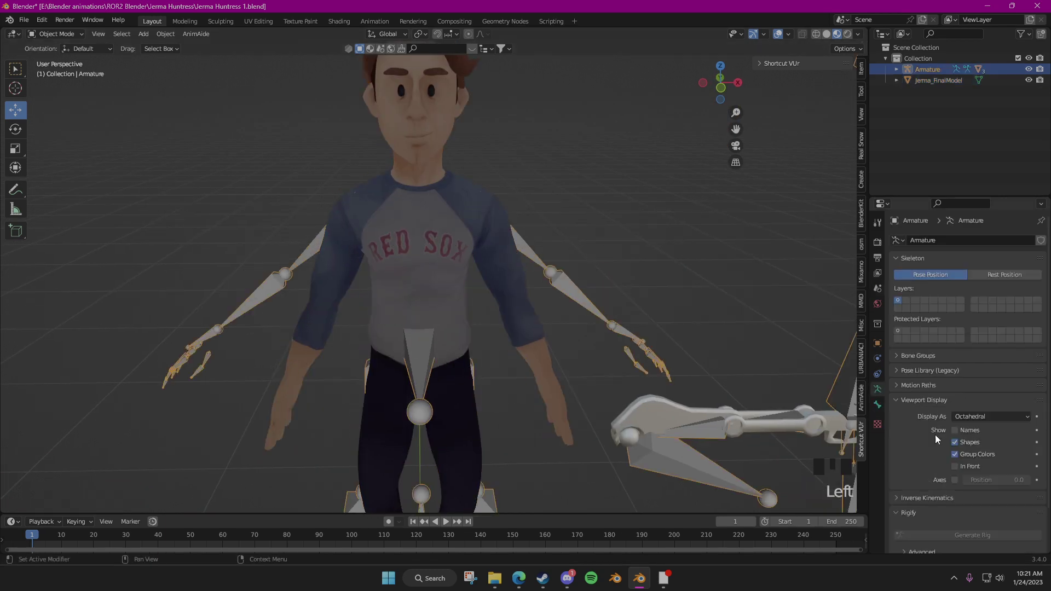
{"action": "middle_click_drag", "start_coordinate": [410, 328], "coordinate": [330, 225], "text": "shift"}
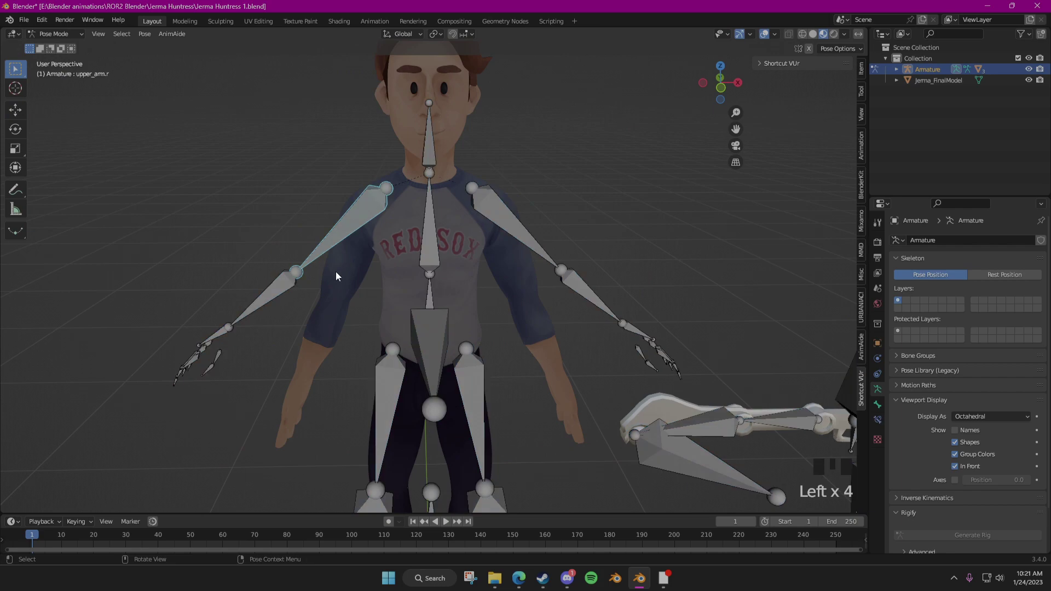
{"action": "middle_click_drag", "start_coordinate": [335, 273], "coordinate": [636, 166]}
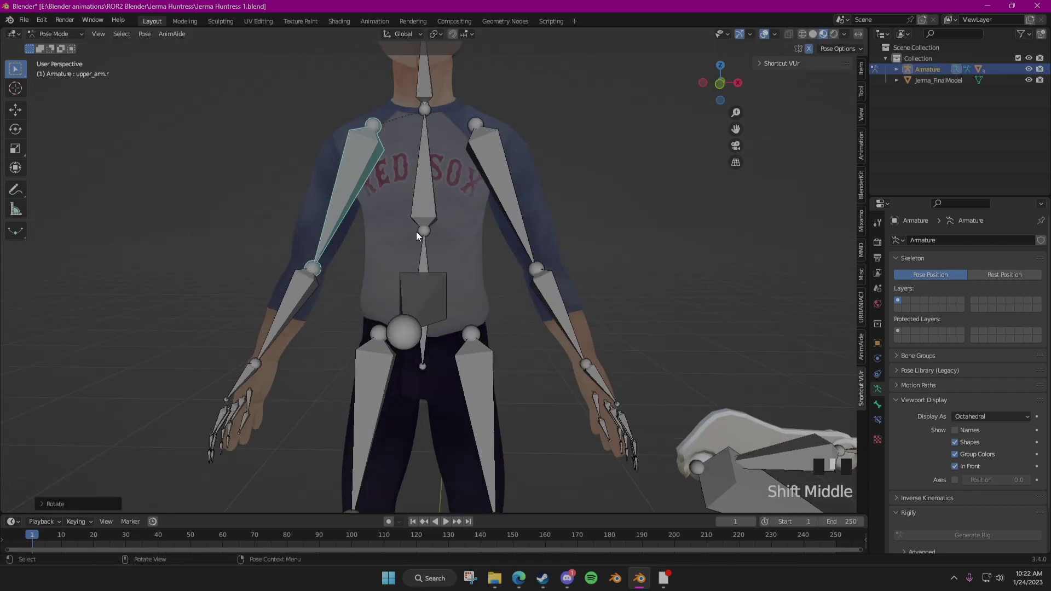
{"action": "middle_click_drag", "start_coordinate": [416, 232], "coordinate": [492, 285]}
{"action": "left_click_drag", "start_coordinate": [459, 253], "coordinate": [414, 252]}
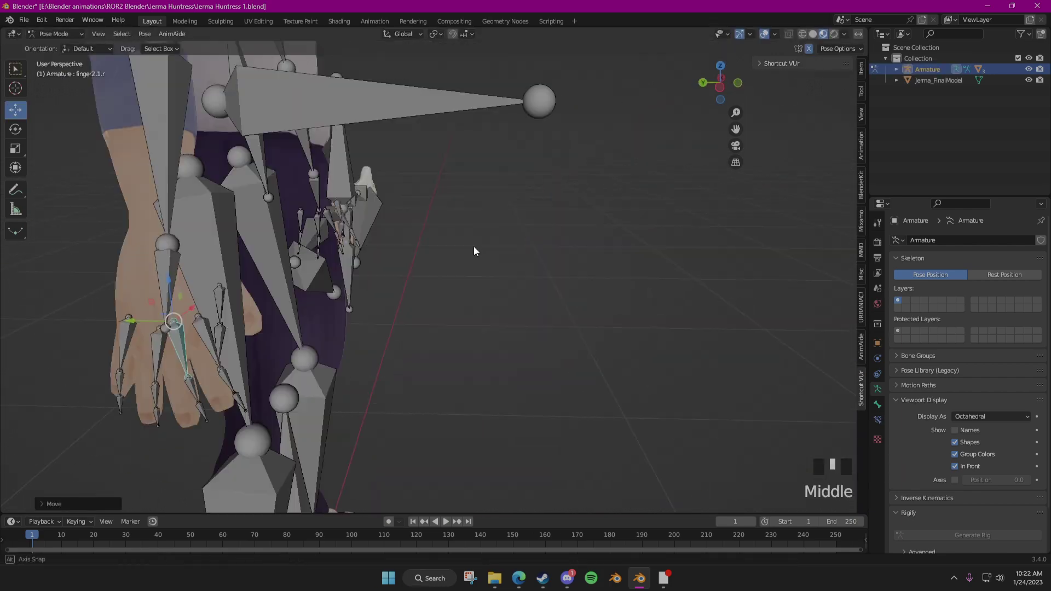
{"action": "middle_click_drag", "start_coordinate": [474, 251], "coordinate": [428, 202], "text": "shift"}
{"action": "left_click", "coordinate": [356, 203], "text": "shift"}
{"action": "key", "text": "r"}
{"action": "left_click", "coordinate": [504, 248]}
- Apply the current pose as the armature's new rest pose
{"action": "key", "text": "Tab"}
{"action": "key", "text": "Tab"}
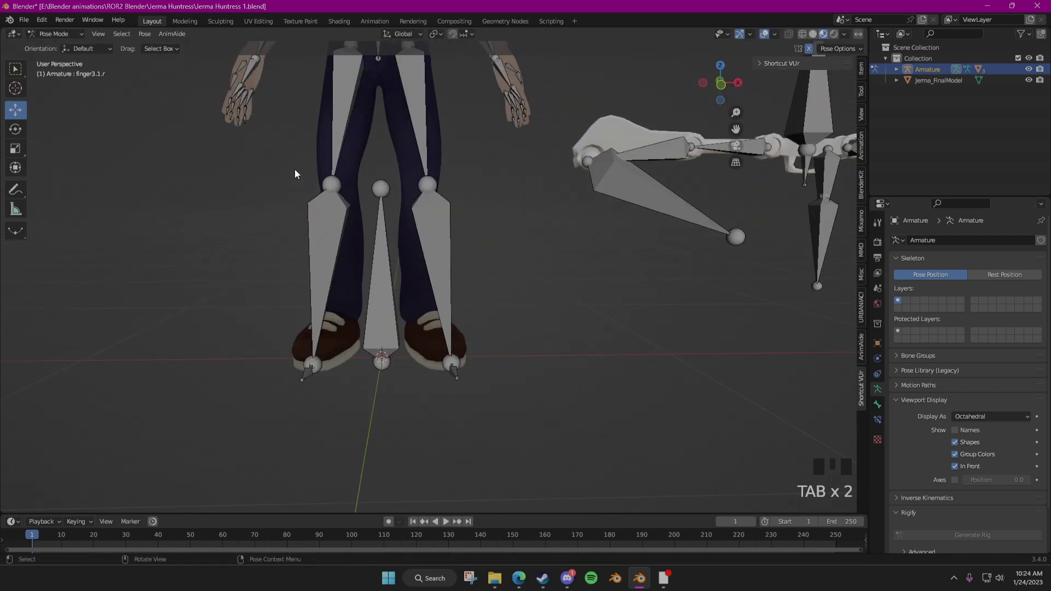
{"action": "scroll", "coordinate": [294, 169], "scroll_direction": "down", "scroll_amount": 4}
{"action": "key", "text": "ctrl+a"}
{"action": "left_click", "coordinate": [527, 265]}
{"action": "scroll", "coordinate": [417, 122], "scroll_direction": "down", "scroll_amount": 3}
- Check the model in the Shading workspace, then return to Layout
{"action": "left_click", "coordinate": [339, 21]}
{"action": "middle_click_drag", "start_coordinate": [361, 416], "coordinate": [369, 395], "text": "shift"}
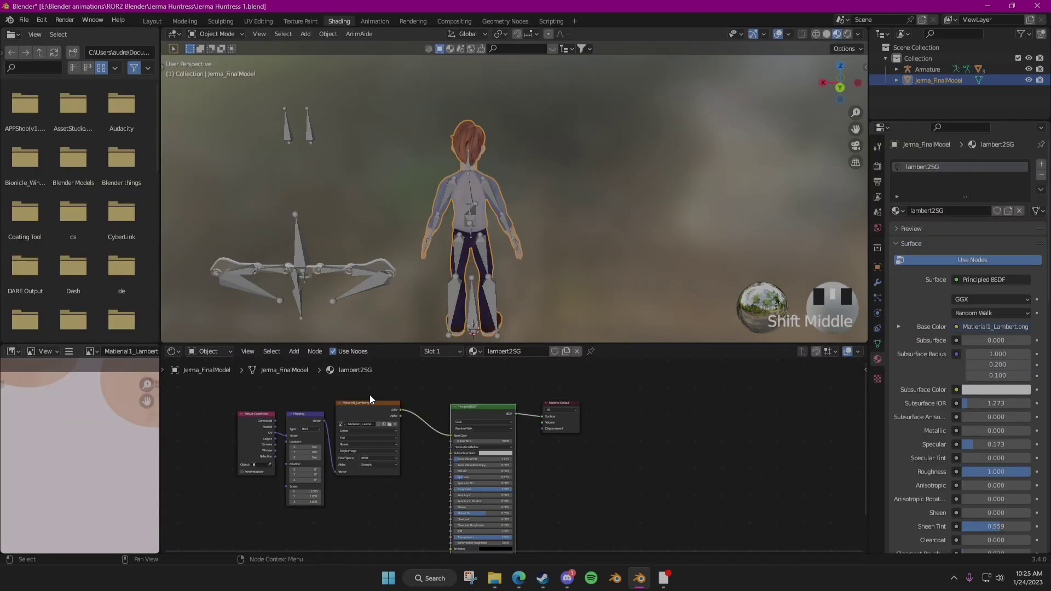
{"action": "scroll", "coordinate": [369, 395], "scroll_direction": "up", "scroll_amount": 2}
{"action": "scroll", "coordinate": [967, 383], "scroll_direction": "down", "scroll_amount": 5}
{"action": "left_click", "coordinate": [990, 262]}
{"action": "left_click", "coordinate": [152, 21]}
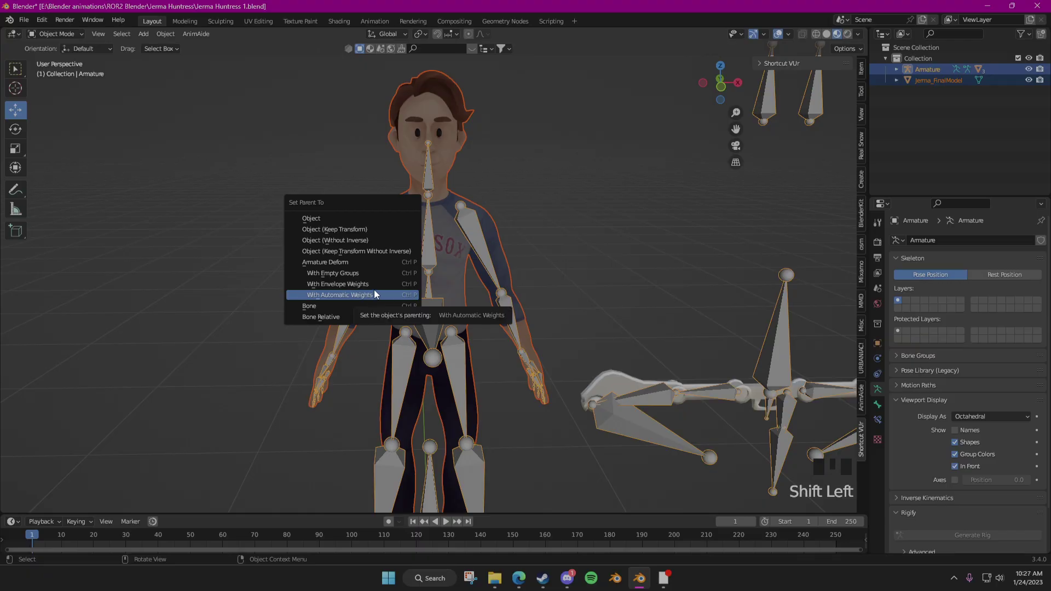
- Try automatic-weight parenting, then merge vertices by distance in Edit Mode, removing 344
{"action": "left_click", "coordinate": [376, 295]}
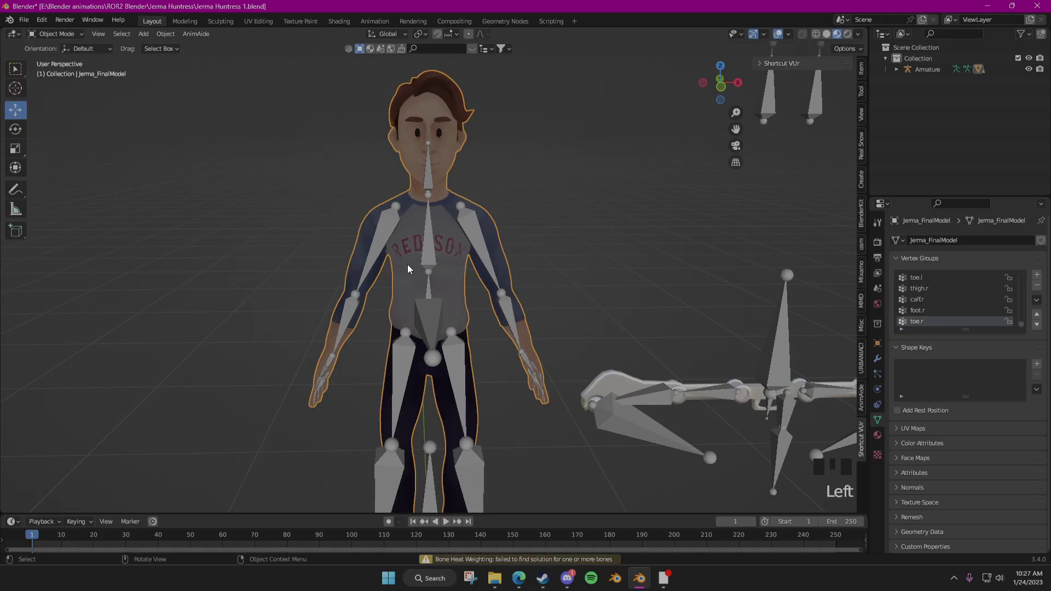
{"action": "key", "text": "Tab"}
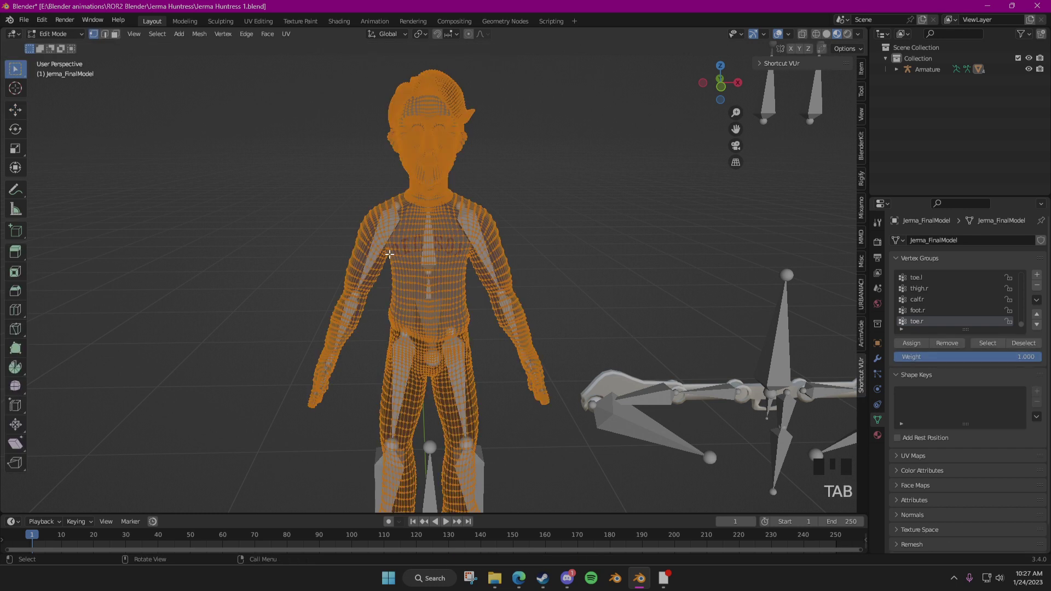
{"action": "key", "text": "m"}
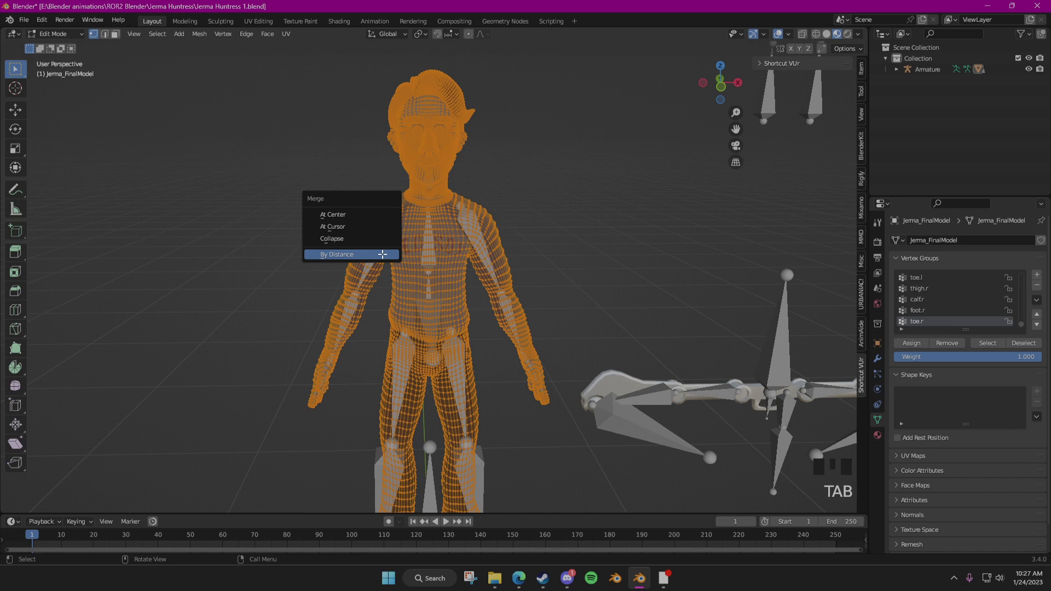
{"action": "left_click", "coordinate": [382, 255]}
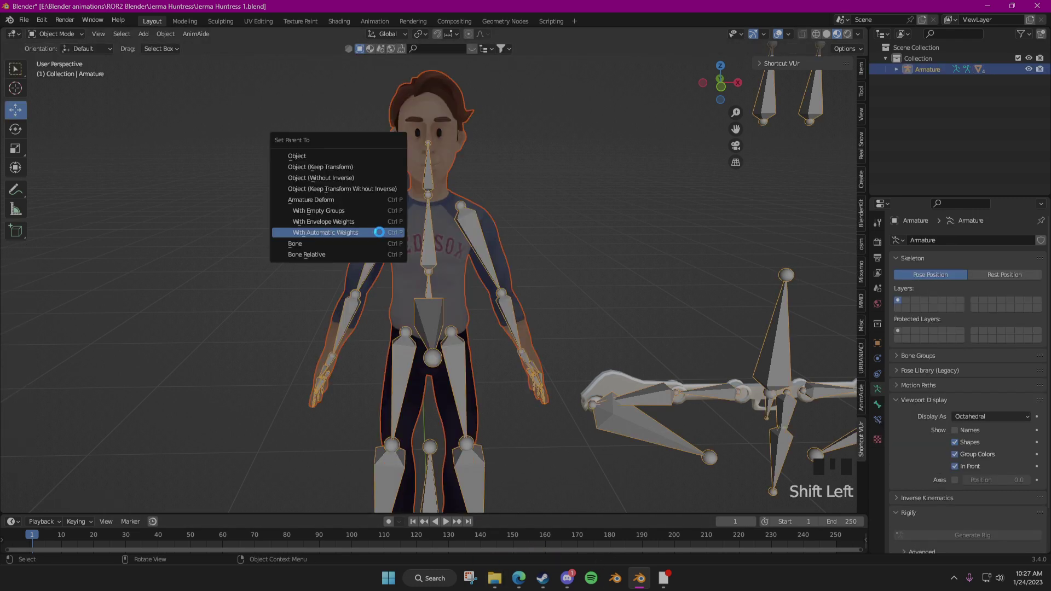
- Parent the model to the armature with empty vertex groups
{"action": "left_click", "coordinate": [379, 232]}
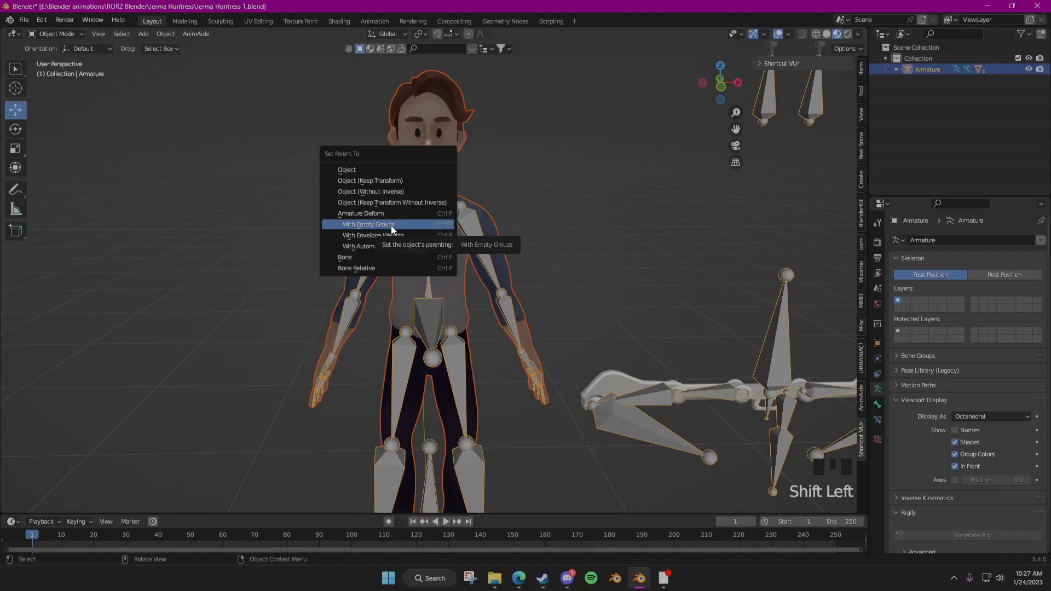
{"action": "left_click", "coordinate": [392, 226]}
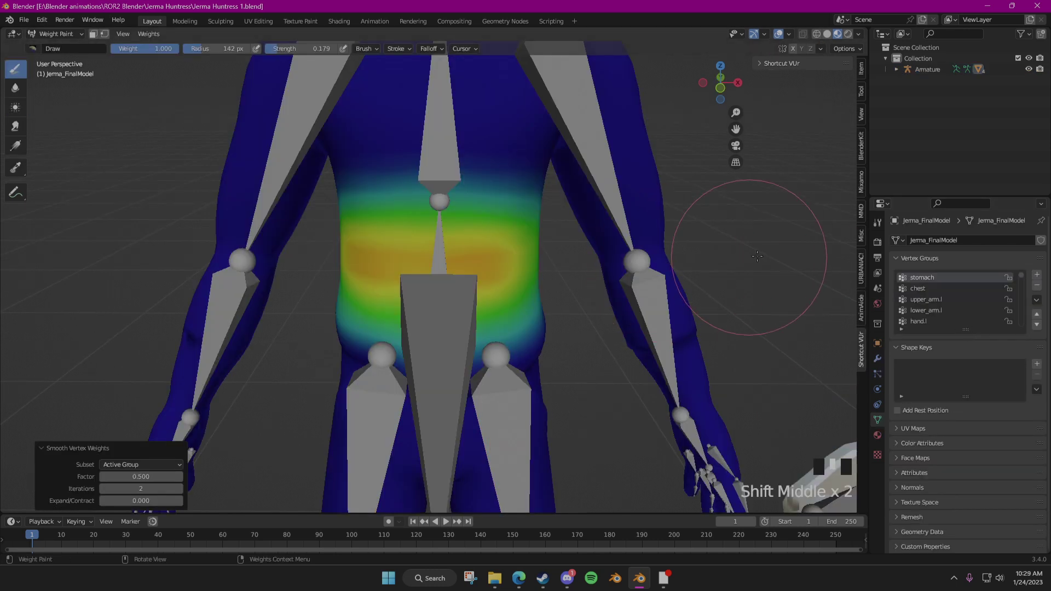
{"action": "mouse_move", "coordinate": [757, 256]}
{"action": "middle_mouse_down"}
{"action": "mouse_move", "coordinate": [565, 290]}
{"action": "mouse_move", "coordinate": [565, 345]}
{"action": "middle_mouse_up"}
- Select the chest vertex group and paint it, raising brush strength to 0.425
{"action": "left_click", "coordinate": [925, 288]}
{"action": "mouse_move", "coordinate": [416, 284]}
{"action": "left_mouse_down"}
{"action": "mouse_move", "coordinate": [339, 120]}
{"action": "mouse_move", "coordinate": [220, 57]}
{"action": "left_mouse_up"}
{"action": "left_click_drag", "start_coordinate": [282, 48], "coordinate": [306, 49]}
{"action": "mouse_move", "coordinate": [420, 293]}
{"action": "left_mouse_down"}
{"action": "mouse_move", "coordinate": [310, 123]}
{"action": "mouse_move", "coordinate": [333, 164]}
{"action": "mouse_move", "coordinate": [343, 249]}
{"action": "mouse_move", "coordinate": [336, 134]}
{"action": "mouse_move", "coordinate": [486, 138]}
{"action": "mouse_move", "coordinate": [510, 116]}
{"action": "mouse_move", "coordinate": [352, 254]}
{"action": "mouse_move", "coordinate": [521, 110]}
{"action": "mouse_move", "coordinate": [403, 283]}
{"action": "mouse_move", "coordinate": [455, 233]}
{"action": "mouse_move", "coordinate": [485, 122]}
{"action": "mouse_move", "coordinate": [457, 323]}
{"action": "mouse_move", "coordinate": [496, 202]}
{"action": "mouse_move", "coordinate": [425, 288]}
{"action": "mouse_move", "coordinate": [339, 287]}
{"action": "mouse_move", "coordinate": [345, 269]}
{"action": "mouse_move", "coordinate": [338, 292]}
{"action": "mouse_move", "coordinate": [432, 297]}
{"action": "mouse_move", "coordinate": [475, 277]}
{"action": "mouse_move", "coordinate": [400, 211]}
{"action": "left_mouse_up"}
- Paint the chest group up to red over the front chest and shoulders
{"action": "middle_click_drag", "start_coordinate": [400, 212], "coordinate": [378, 323]}
{"action": "mouse_move", "coordinate": [378, 323]}
{"action": "left_mouse_down"}
{"action": "mouse_move", "coordinate": [493, 109]}
{"action": "mouse_move", "coordinate": [515, 290]}
{"action": "mouse_move", "coordinate": [487, 210]}
{"action": "mouse_move", "coordinate": [432, 306]}
{"action": "left_mouse_up"}
{"action": "middle_click_drag", "start_coordinate": [432, 306], "coordinate": [591, 120]}
{"action": "mouse_move", "coordinate": [591, 120]}
{"action": "left_mouse_down"}
{"action": "mouse_move", "coordinate": [427, 246]}
{"action": "mouse_move", "coordinate": [499, 162]}
{"action": "mouse_move", "coordinate": [433, 230]}
{"action": "mouse_move", "coordinate": [492, 115]}
{"action": "left_mouse_up"}
{"action": "mouse_move", "coordinate": [493, 115]}
{"action": "middle_mouse_down"}
{"action": "mouse_move", "coordinate": [481, 131]}
{"action": "mouse_move", "coordinate": [533, 144]}
{"action": "middle_mouse_up"}
{"action": "mouse_move", "coordinate": [532, 144]}
{"action": "left_mouse_down"}
{"action": "mouse_move", "coordinate": [353, 153]}
{"action": "mouse_move", "coordinate": [318, 127]}
{"action": "mouse_move", "coordinate": [514, 143]}
{"action": "mouse_move", "coordinate": [546, 130]}
{"action": "mouse_move", "coordinate": [342, 127]}
{"action": "mouse_move", "coordinate": [299, 113]}
{"action": "mouse_move", "coordinate": [332, 236]}
{"action": "mouse_move", "coordinate": [382, 324]}
{"action": "mouse_move", "coordinate": [334, 146]}
{"action": "mouse_move", "coordinate": [402, 262]}
{"action": "mouse_move", "coordinate": [442, 267]}
{"action": "mouse_move", "coordinate": [414, 153]}
{"action": "mouse_move", "coordinate": [387, 204]}
{"action": "left_mouse_up"}
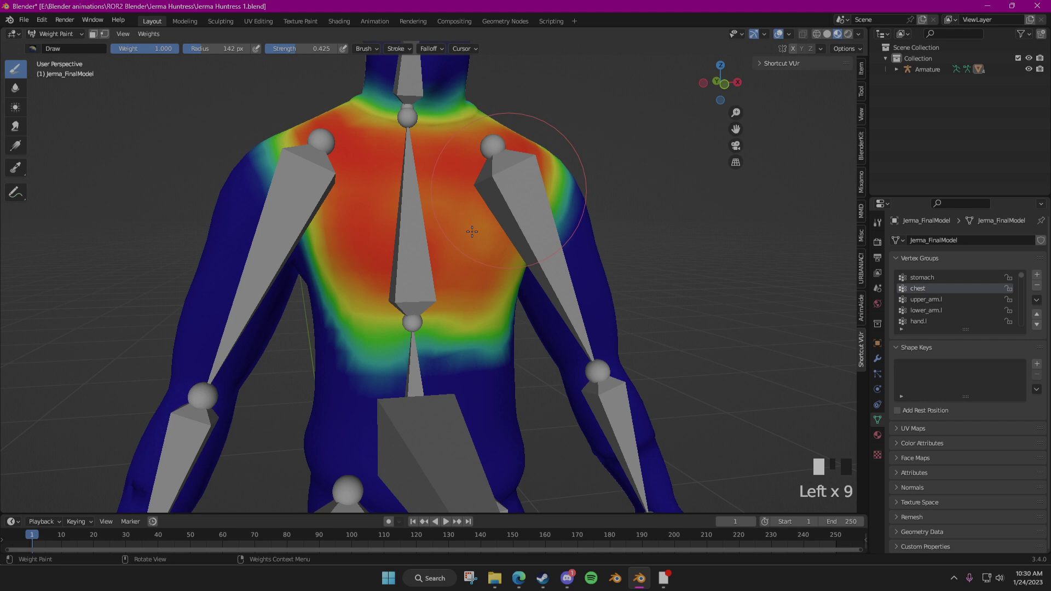
{"action": "left_click_drag", "start_coordinate": [471, 208], "coordinate": [356, 175]}
{"action": "mouse_move", "coordinate": [315, 134]}
{"action": "left_mouse_down"}
{"action": "mouse_move", "coordinate": [350, 109]}
{"action": "mouse_move", "coordinate": [361, 118]}
{"action": "left_mouse_up"}
- Paint chest weight onto the upper back and across the mid torso
{"action": "mouse_move", "coordinate": [361, 118]}
{"action": "middle_mouse_down"}
{"action": "mouse_move", "coordinate": [409, 225]}
{"action": "mouse_move", "coordinate": [367, 336]}
{"action": "middle_mouse_up"}
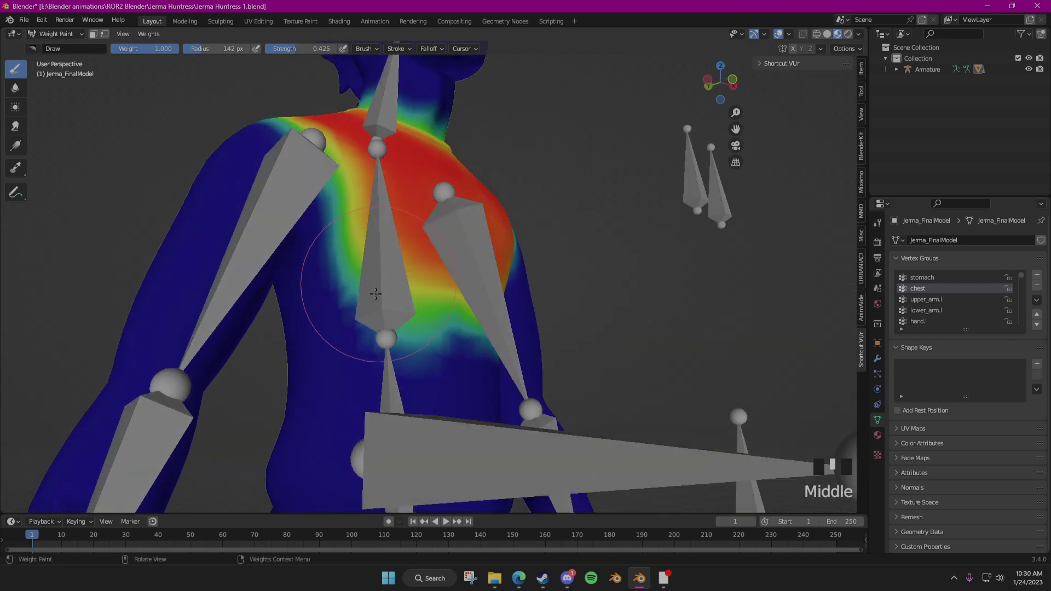
{"action": "mouse_move", "coordinate": [350, 328]}
{"action": "left_mouse_down"}
{"action": "mouse_move", "coordinate": [307, 252]}
{"action": "mouse_move", "coordinate": [347, 289]}
{"action": "mouse_move", "coordinate": [320, 294]}
{"action": "mouse_move", "coordinate": [328, 317]}
{"action": "left_mouse_up"}
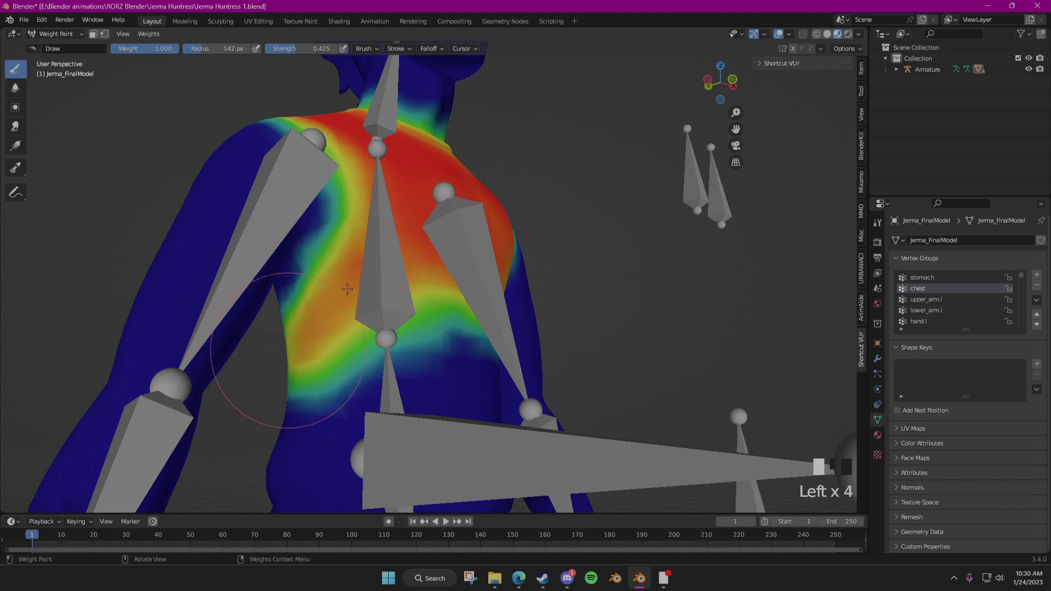
{"action": "mouse_move", "coordinate": [329, 317]}
{"action": "middle_mouse_down"}
{"action": "mouse_move", "coordinate": [350, 328]}
{"action": "mouse_move", "coordinate": [438, 328]}
{"action": "middle_mouse_up"}
{"action": "mouse_move", "coordinate": [536, 329]}
{"action": "left_mouse_down"}
{"action": "mouse_move", "coordinate": [460, 327]}
{"action": "mouse_move", "coordinate": [318, 362]}
{"action": "left_mouse_up"}
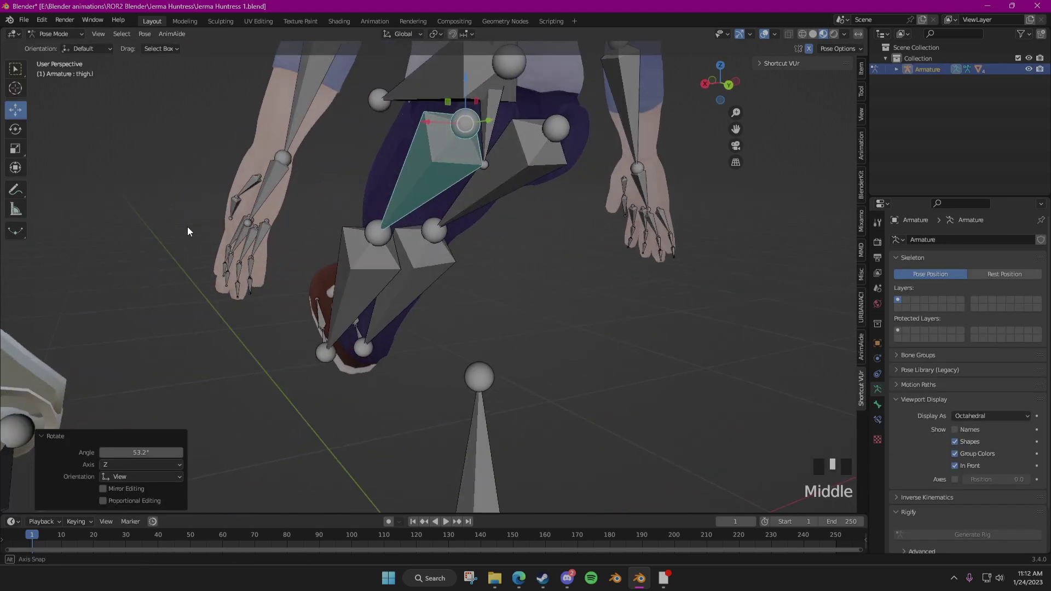
{"action": "mouse_move", "coordinate": [187, 227]}
{"action": "middle_mouse_down"}
{"action": "mouse_move", "coordinate": [176, 191]}
{"action": "mouse_move", "coordinate": [38, 185]}
{"action": "mouse_move", "coordinate": [38, 202]}
{"action": "middle_mouse_up"}
- Undo the test bone rotation and save Jerma Huntress 1.blend
{"action": "key", "text": "ctrl+z"}
{"action": "key", "text": "ctrl+s"}
{"action": "middle_click_drag", "start_coordinate": [238, 189], "coordinate": [459, 251]}
- Test-bend the chest and right upper-arm bones to check deformation, undoing each rotation
{"action": "scroll", "coordinate": [369, 156], "scroll_direction": "down", "scroll_amount": 2}
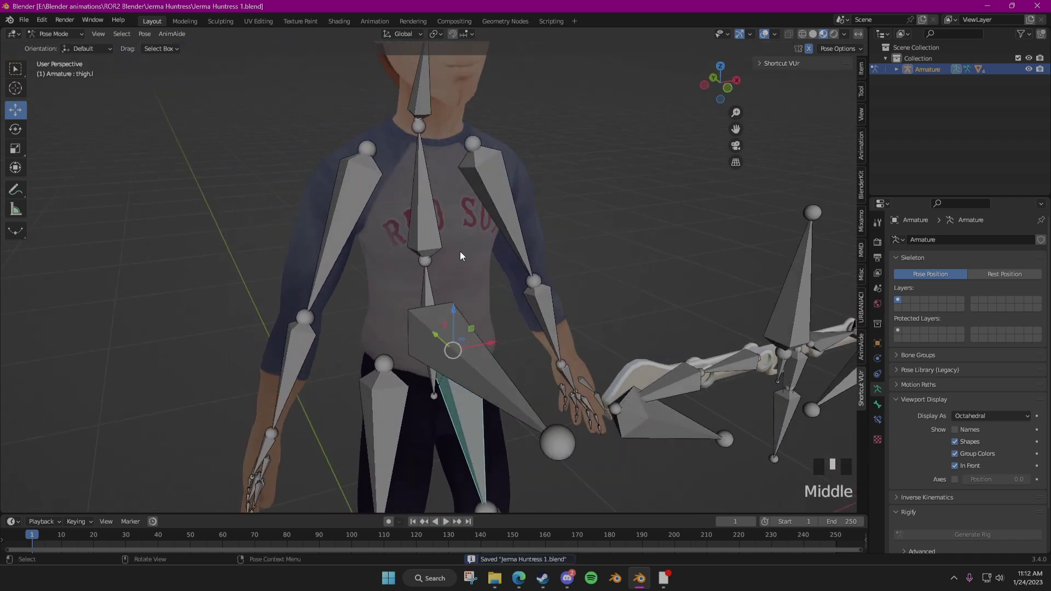
{"action": "left_click", "coordinate": [418, 199]}
{"action": "key", "text": "r"}
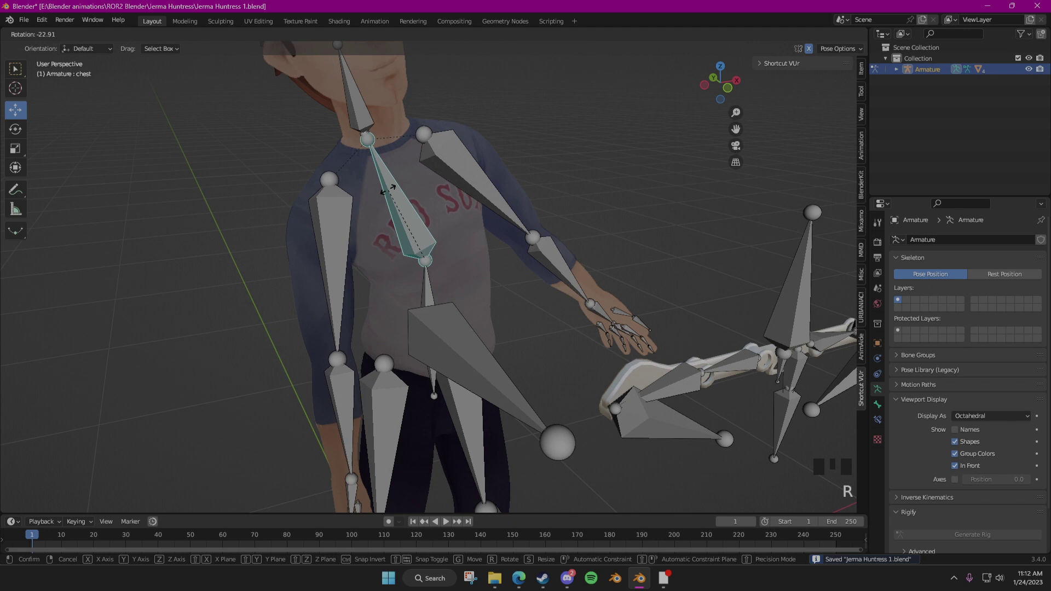
{"action": "left_click", "coordinate": [428, 195]}
{"action": "key", "text": "ctrl+z"}
{"action": "left_click", "coordinate": [339, 220]}
{"action": "key", "text": "r"}
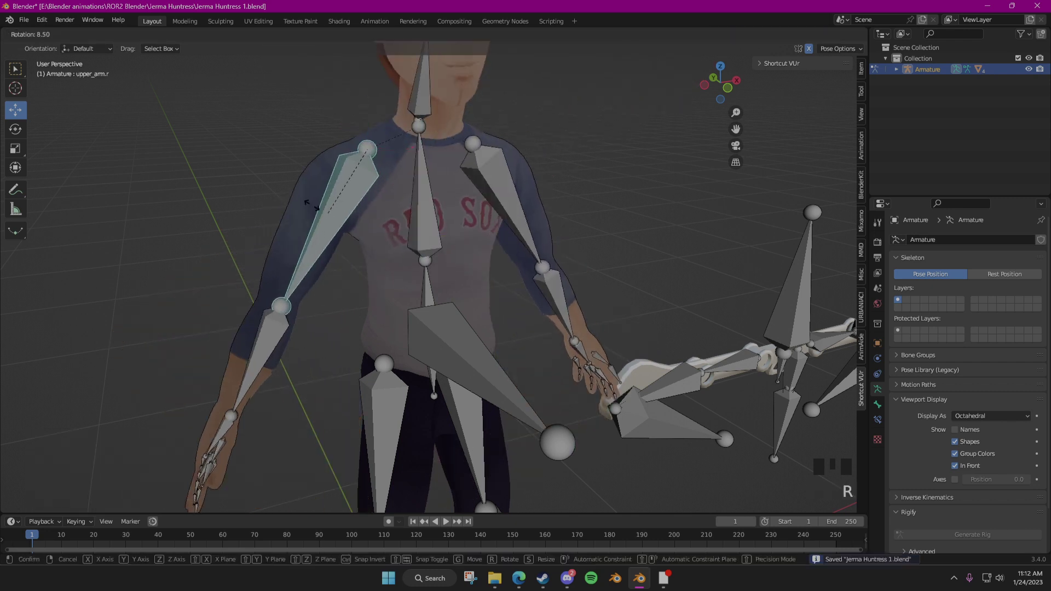
{"action": "left_click", "coordinate": [290, 174]}
{"action": "key", "text": "ctrl+z"}
- Deselect all bones and return the rig to Object Mode
{"action": "left_click", "coordinate": [54, 33]}
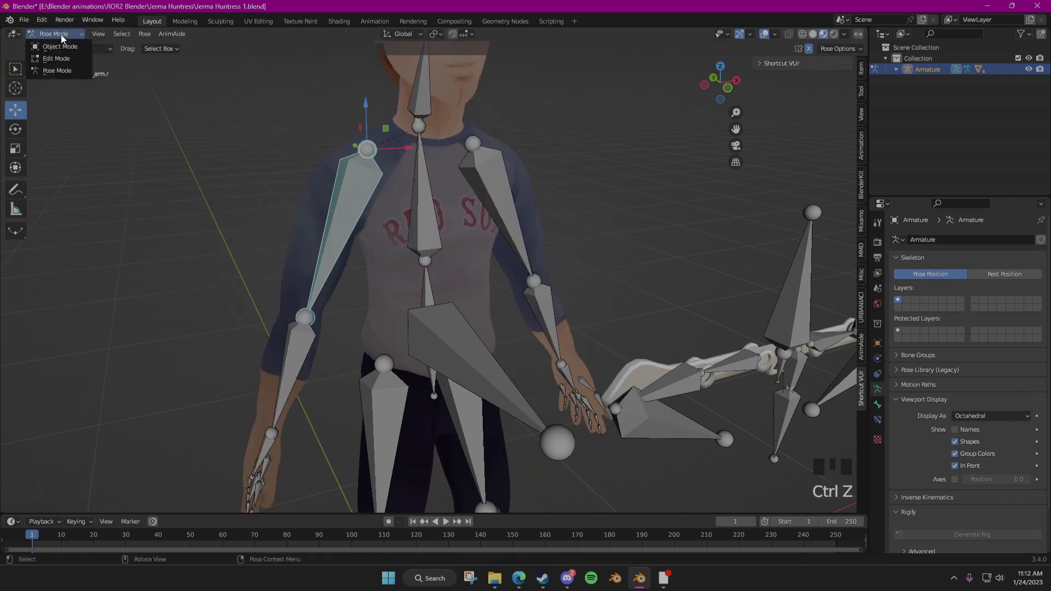
{"action": "left_click", "coordinate": [418, 212]}
{"action": "left_click", "coordinate": [395, 207]}
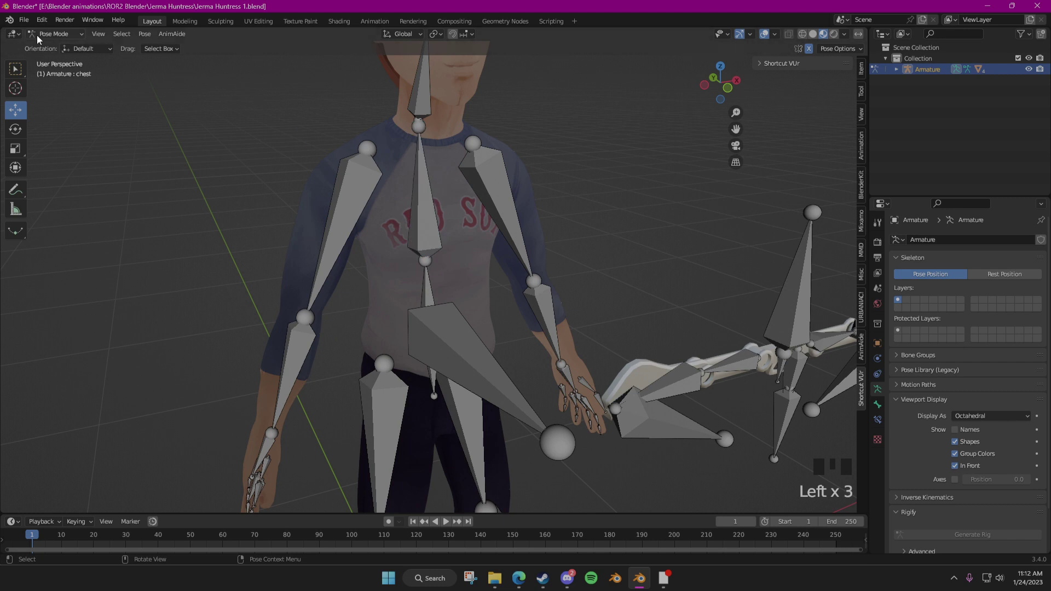
{"action": "left_click", "coordinate": [54, 34]}
{"action": "left_click", "coordinate": [52, 45]}
- Put Jerma_FinalModel into Weight Paint mode and inspect the upper_arm.l vertex group weights
{"action": "left_click", "coordinate": [334, 178]}
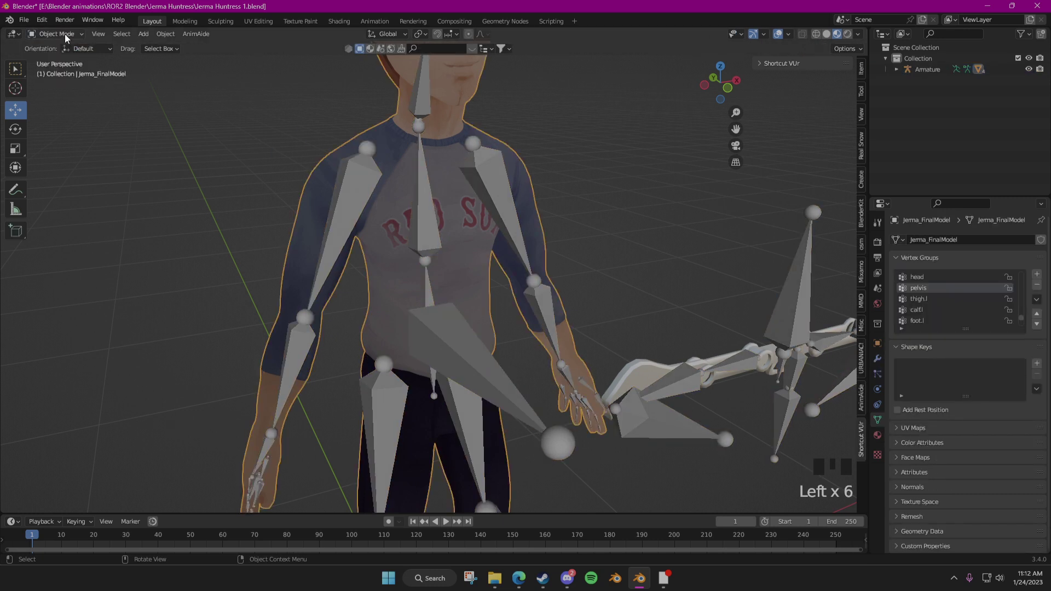
{"action": "left_click_drag", "start_coordinate": [65, 34], "coordinate": [60, 93]}
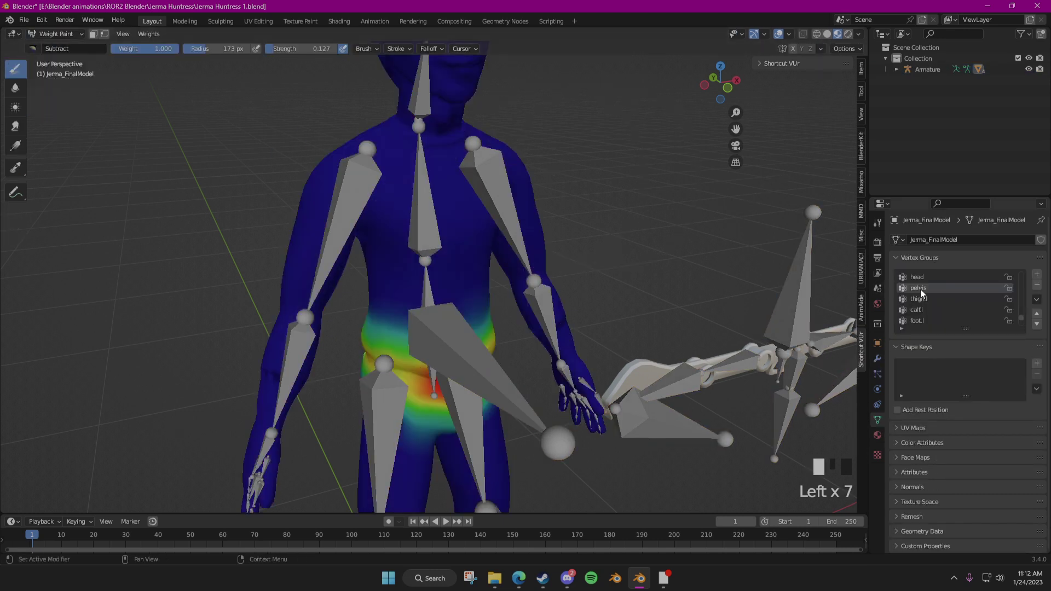
{"action": "scroll", "coordinate": [924, 295], "scroll_direction": "down", "scroll_amount": 3}
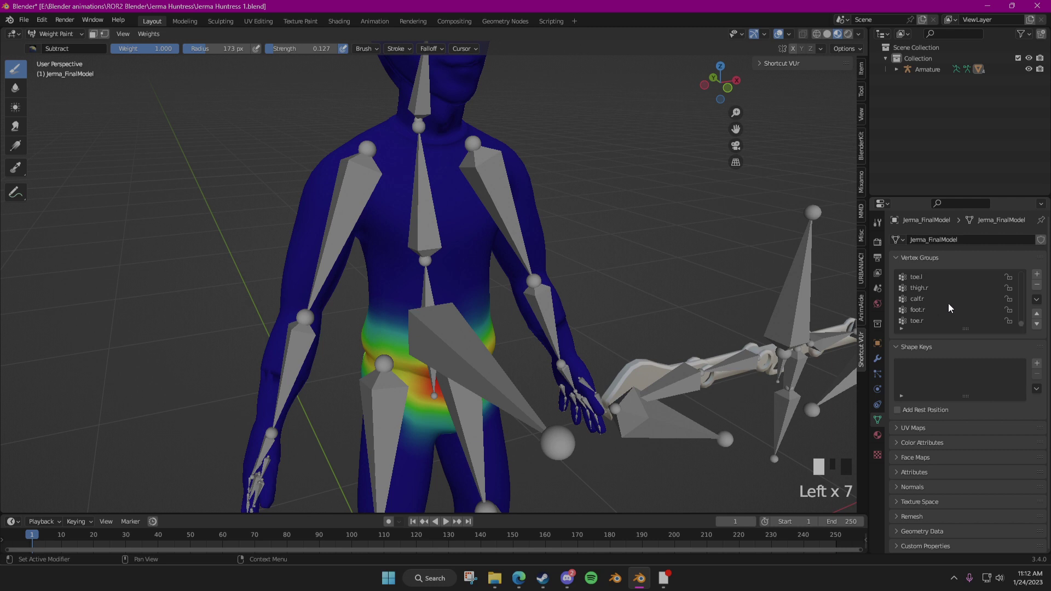
{"action": "scroll", "coordinate": [936, 302], "scroll_direction": "down", "scroll_amount": 6}
{"action": "scroll", "coordinate": [1020, 303], "scroll_direction": "down", "scroll_amount": 3}
{"action": "left_click_drag", "start_coordinate": [1019, 301], "coordinate": [1000, 274]}
{"action": "left_click", "coordinate": [934, 299]}
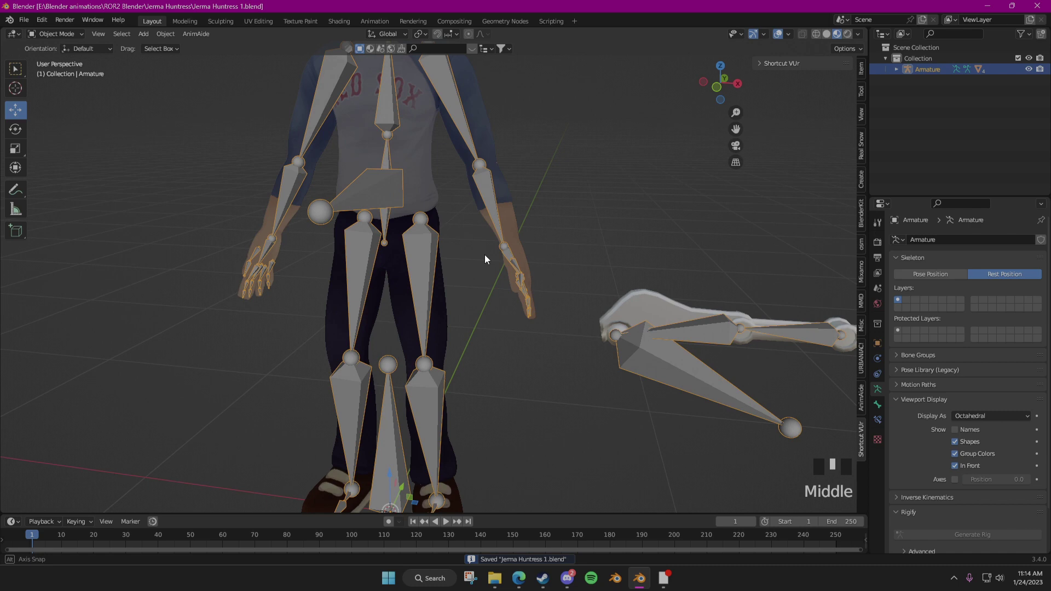
{"action": "scroll", "coordinate": [536, 246], "scroll_direction": "up", "scroll_amount": 2}
{"action": "middle_click_drag", "start_coordinate": [536, 247], "coordinate": [313, 204]}
- Add the RoRSkinBuilder package through the Package Manager's git URL option
{"action": "scroll", "coordinate": [314, 205], "scroll_direction": "up", "scroll_amount": 2}
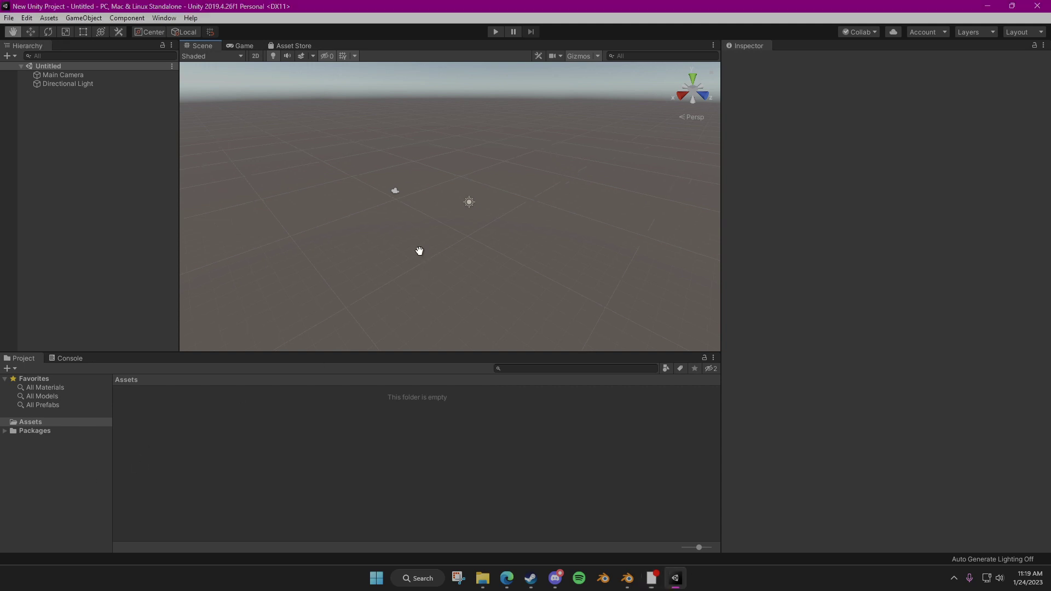
{"action": "mouse_move", "coordinate": [418, 248]}
{"action": "middle_mouse_down"}
{"action": "mouse_move", "coordinate": [406, 237]}
{"action": "mouse_move", "coordinate": [432, 240]}
{"action": "middle_mouse_up"}
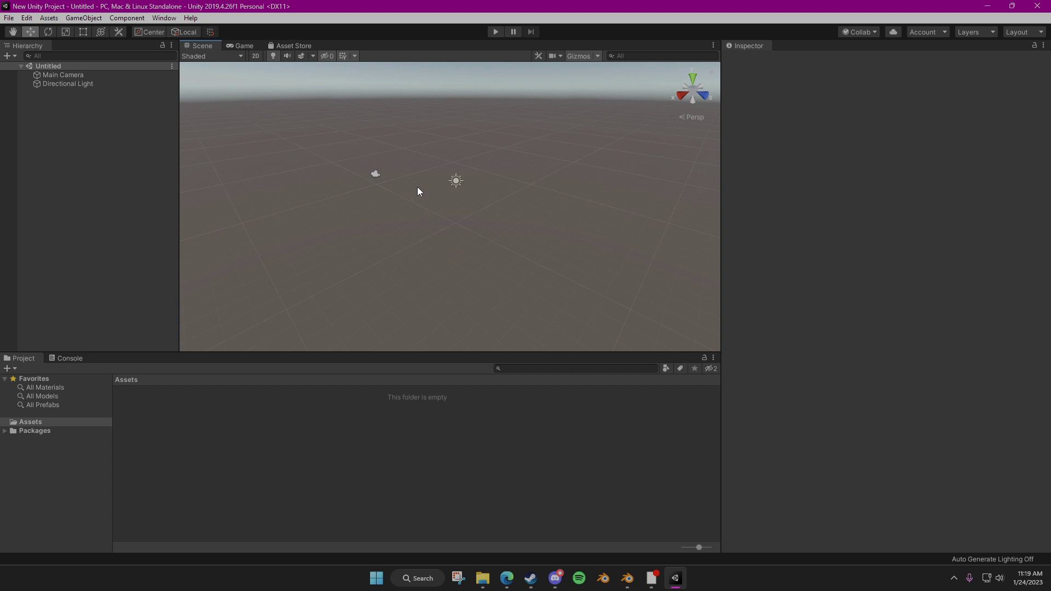
{"action": "middle_click_drag", "start_coordinate": [443, 236], "coordinate": [425, 225]}
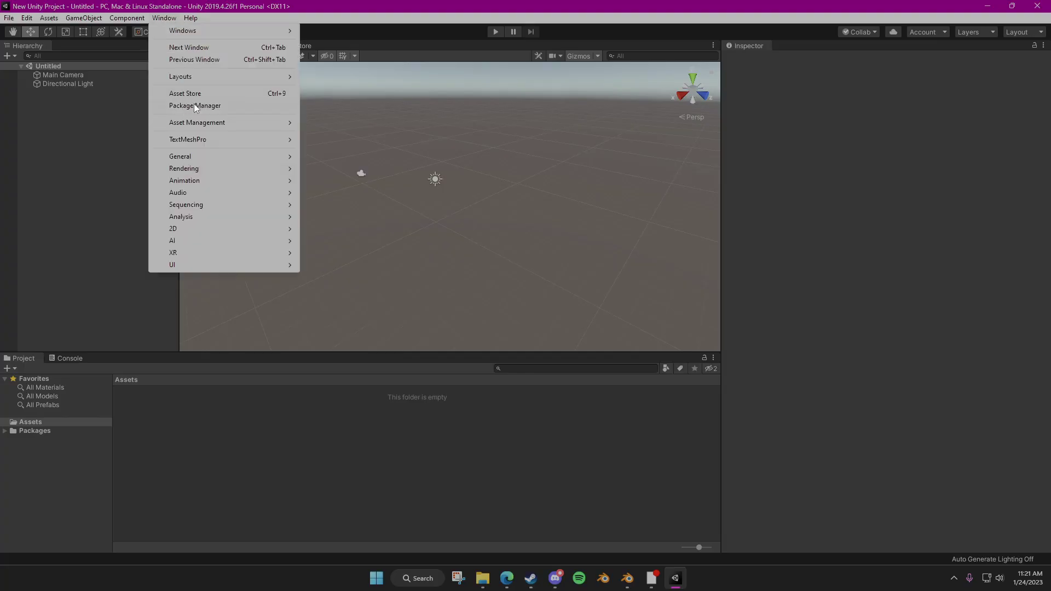
{"action": "left_click", "coordinate": [195, 105]}
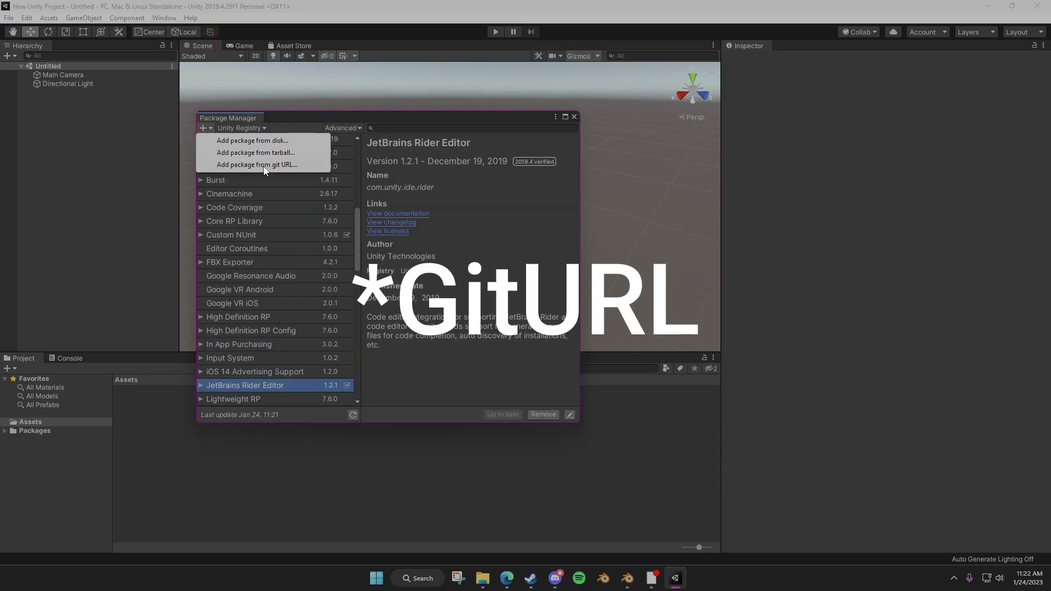
{"action": "left_click", "coordinate": [264, 165]}
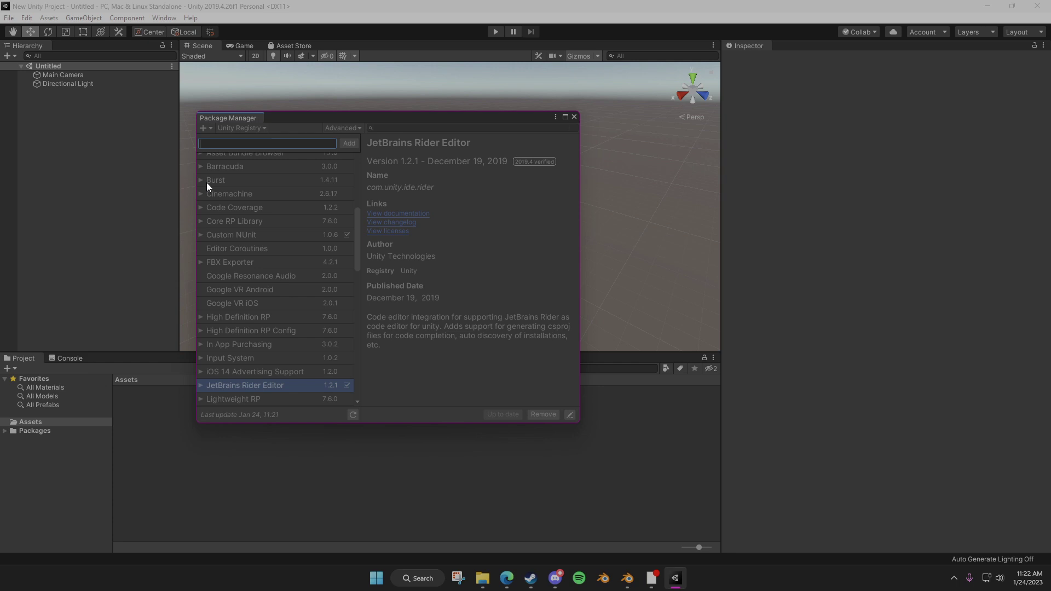
{"action": "left_click", "coordinate": [162, 418]}
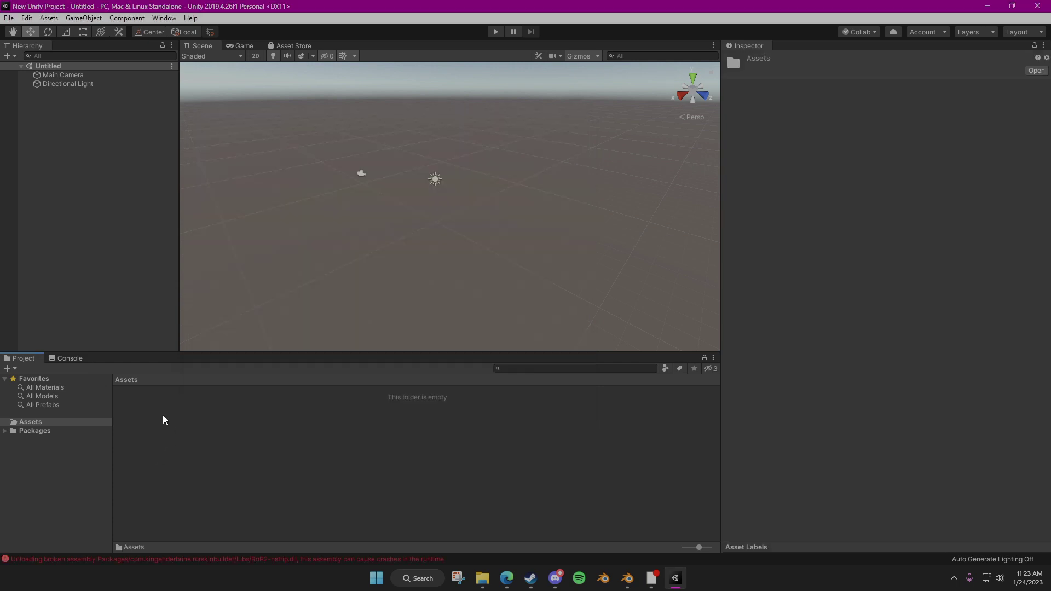
- Create a folder named JeremyMod in Assets and open it
{"action": "right_click", "coordinate": [163, 416]}
{"action": "mouse_move", "coordinate": [204, 122]}
{"action": "left_click", "coordinate": [356, 122]}
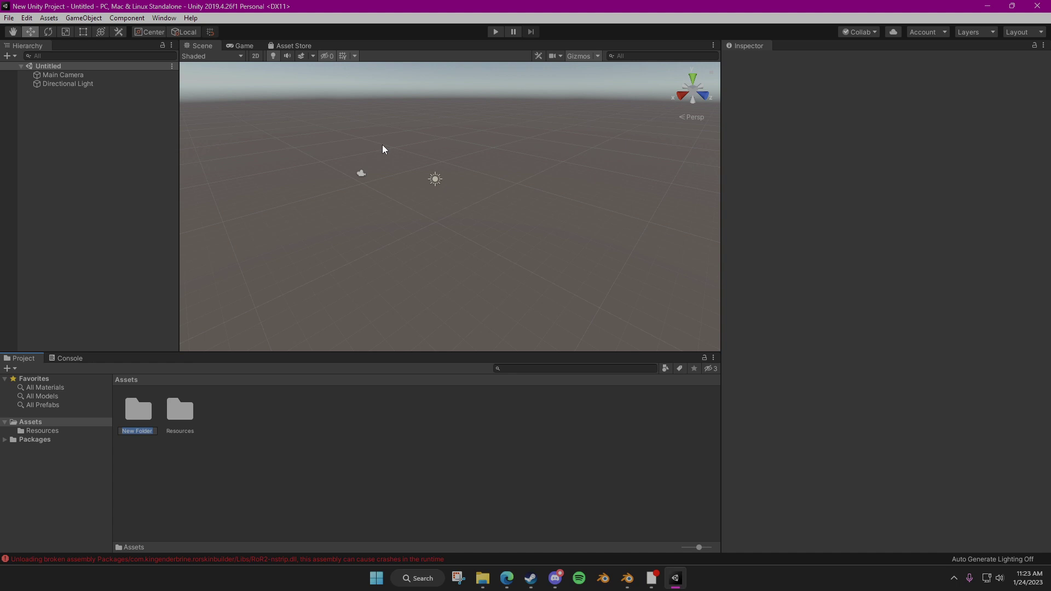
{"action": "type", "text": "JeremyMod"}
{"action": "key", "text": "Return"}
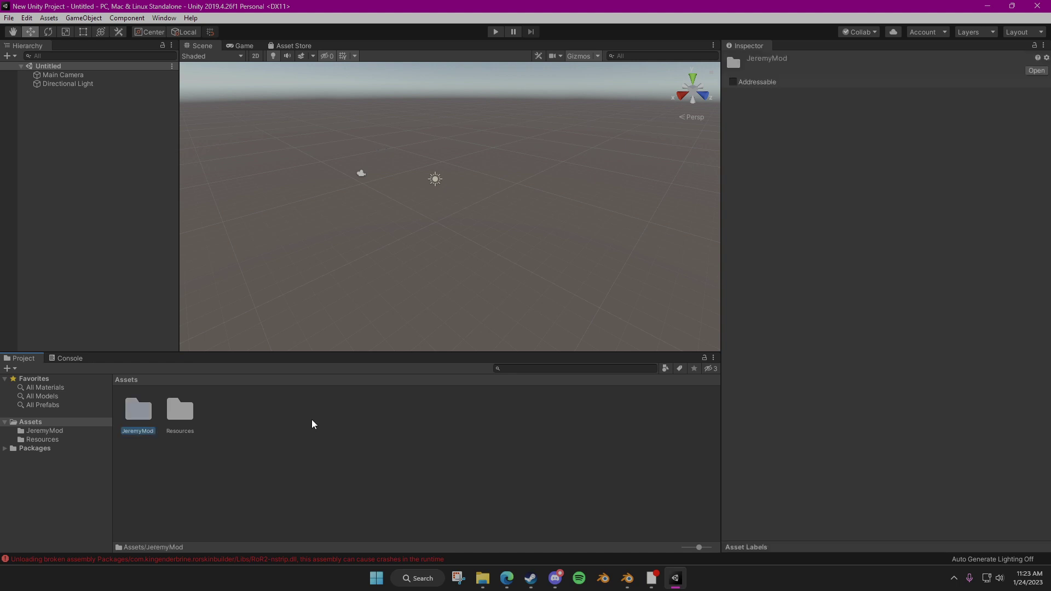
{"action": "double_click", "coordinate": [141, 415]}
- Create a SkinModInfo asset with the author, version 1.0.0, and a Skins size of 1
{"action": "right_click", "coordinate": [144, 414]}
{"action": "mouse_move", "coordinate": [205, 119]}
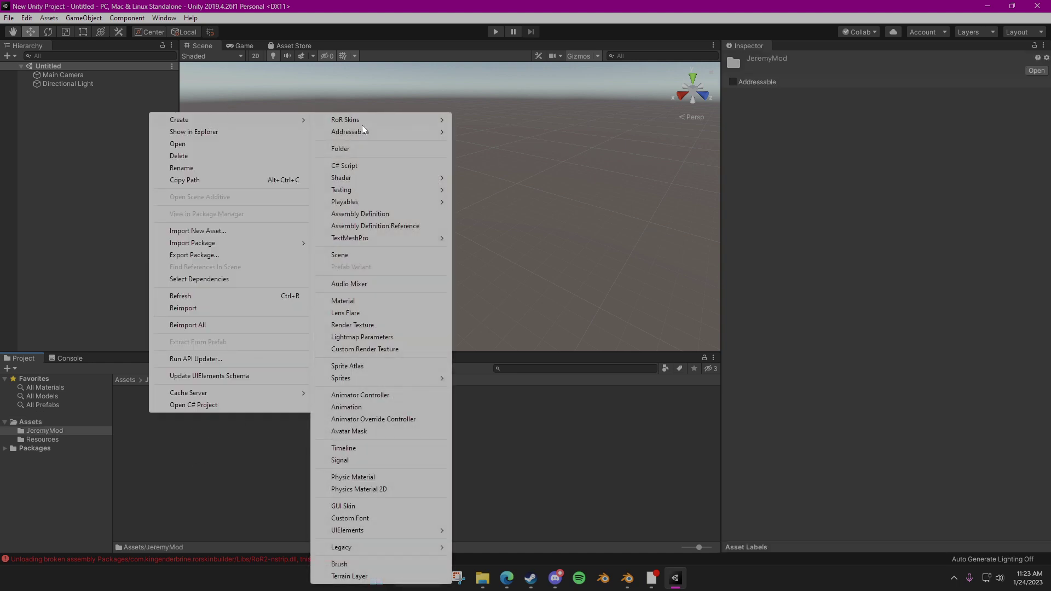
{"action": "mouse_move", "coordinate": [363, 125]}
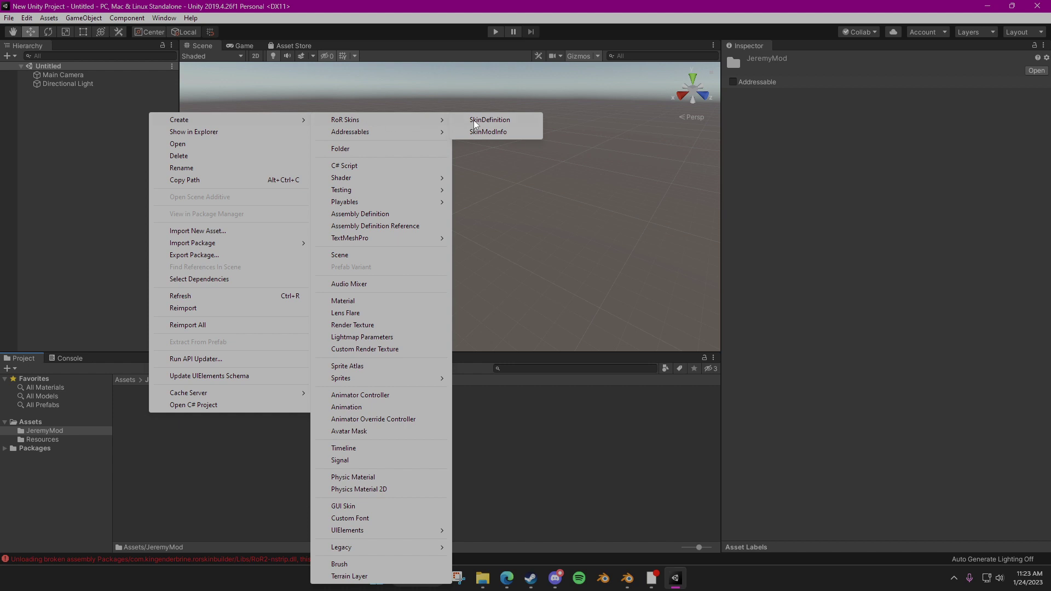
{"action": "left_click", "coordinate": [491, 132]}
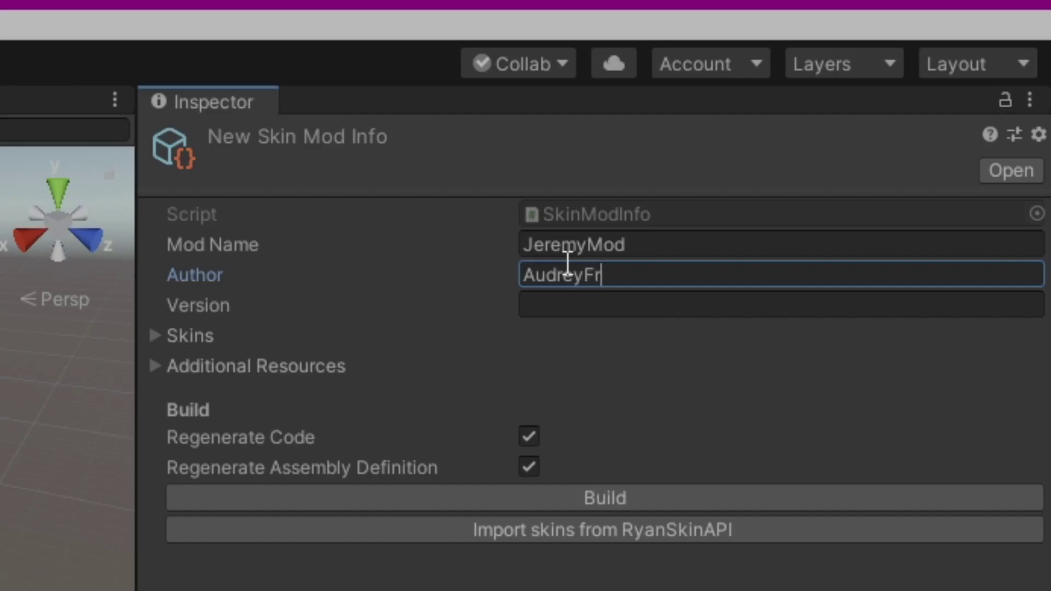
{"action": "type", "text": "omEarth"}
{"action": "key", "text": "Tab"}
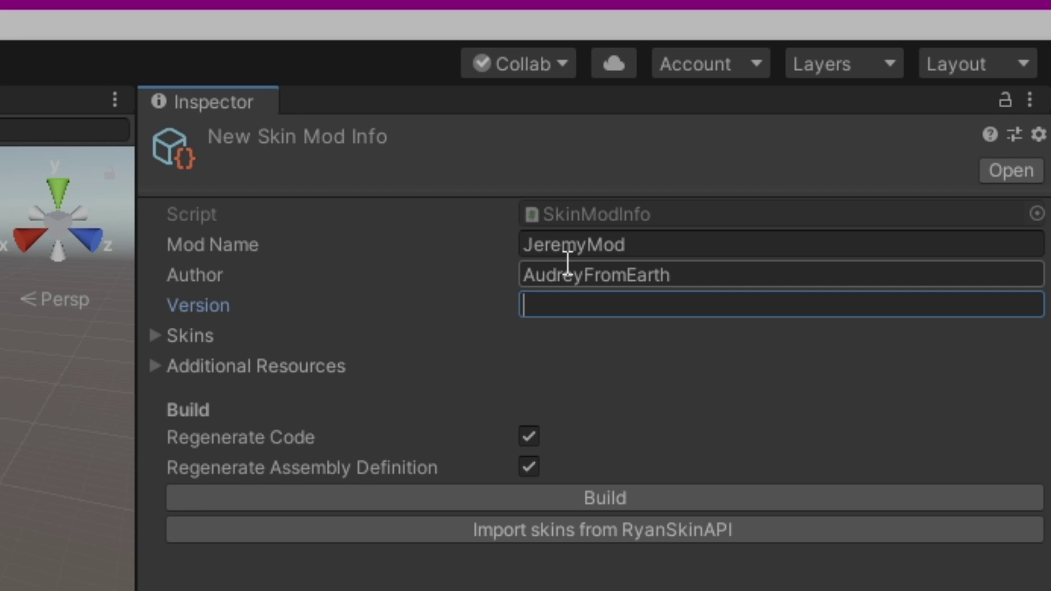
{"action": "type", "text": "1.0.0"}
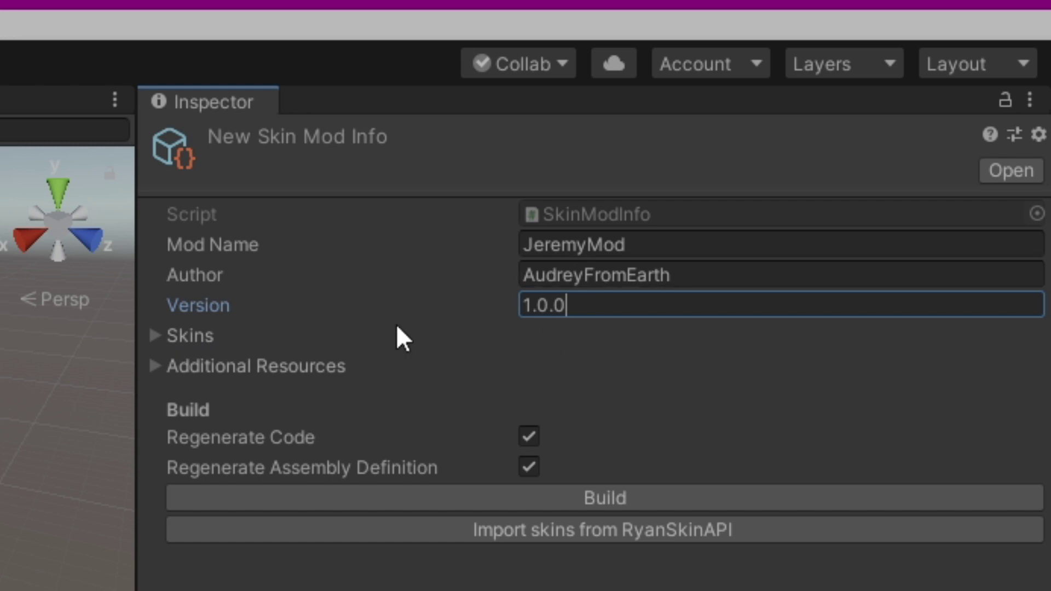
{"action": "left_click", "coordinate": [156, 335]}
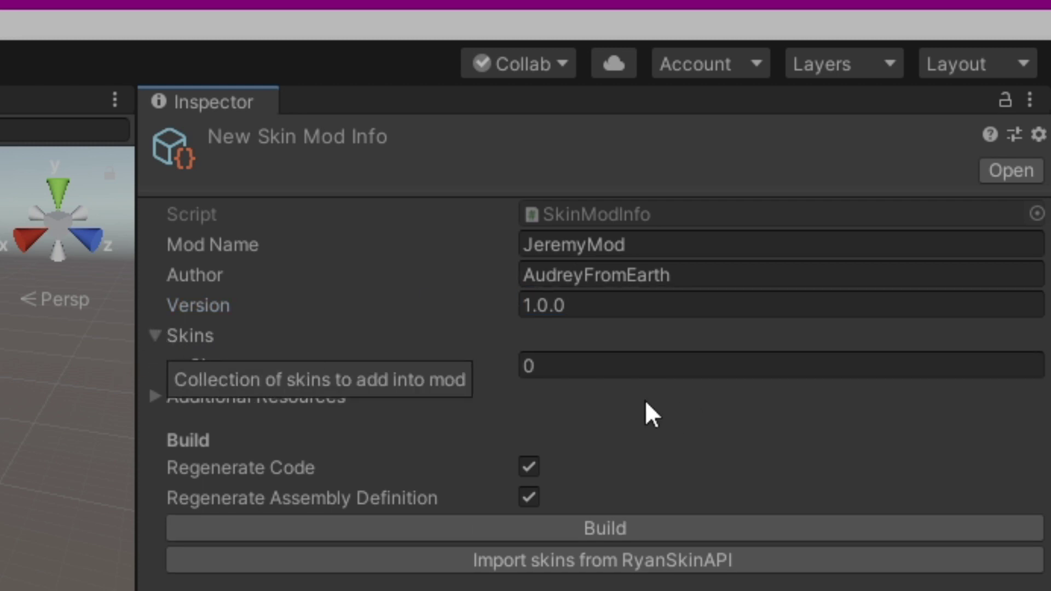
{"action": "left_click", "coordinate": [580, 361]}
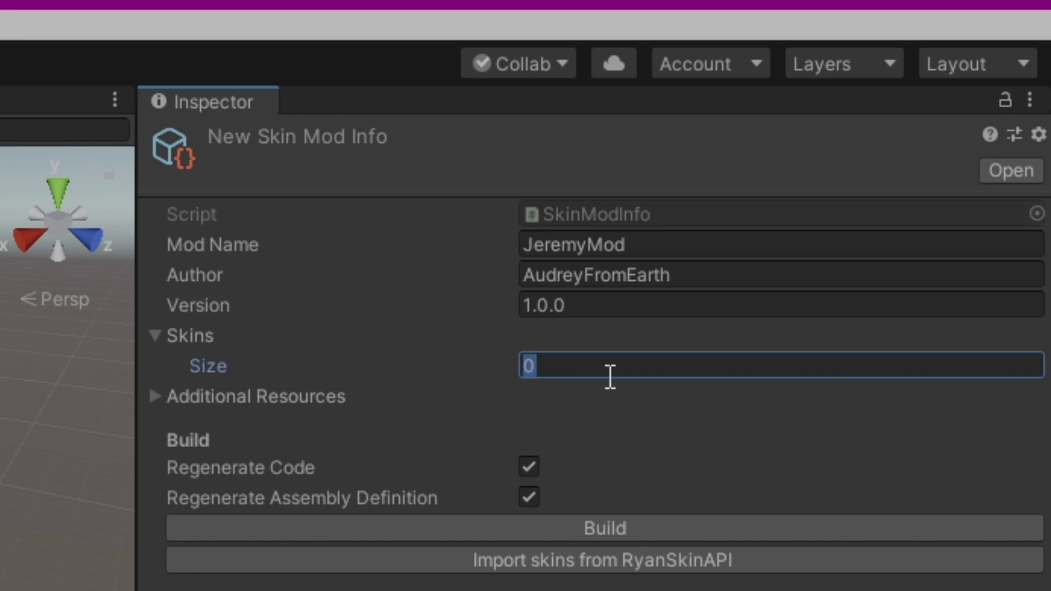
{"action": "type", "text": "1"}
{"action": "key", "text": "Return"}
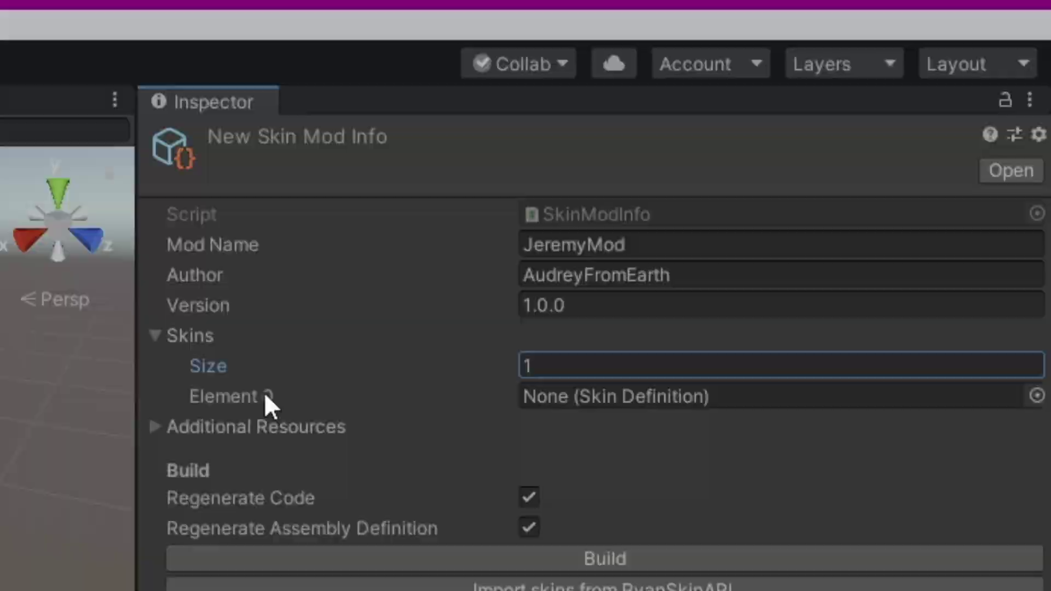
- Create a folder named Skin inside JeremyMod
{"action": "right_click", "coordinate": [173, 412]}
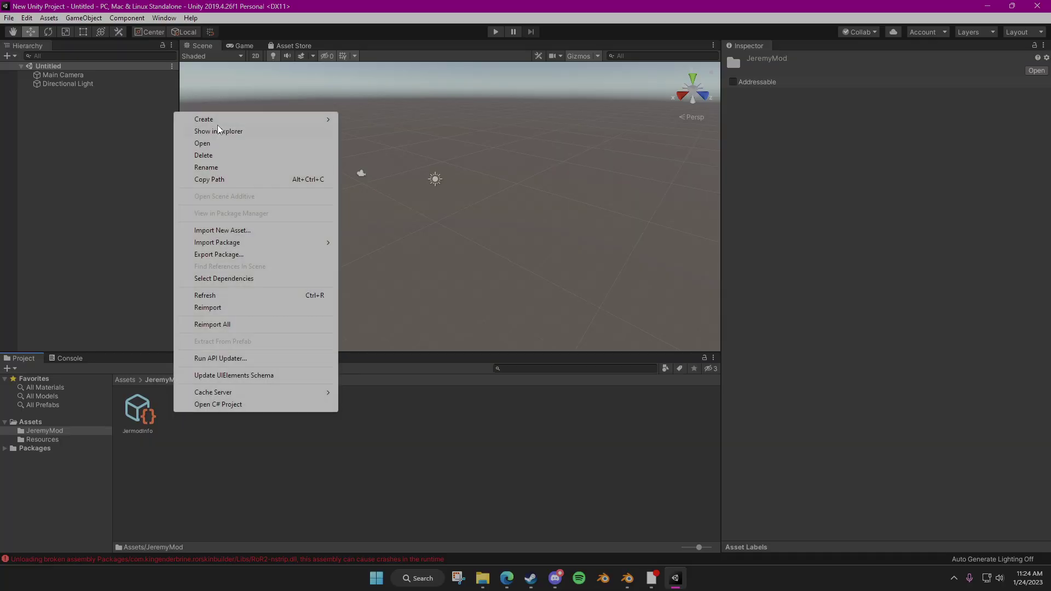
{"action": "mouse_move", "coordinate": [234, 119]}
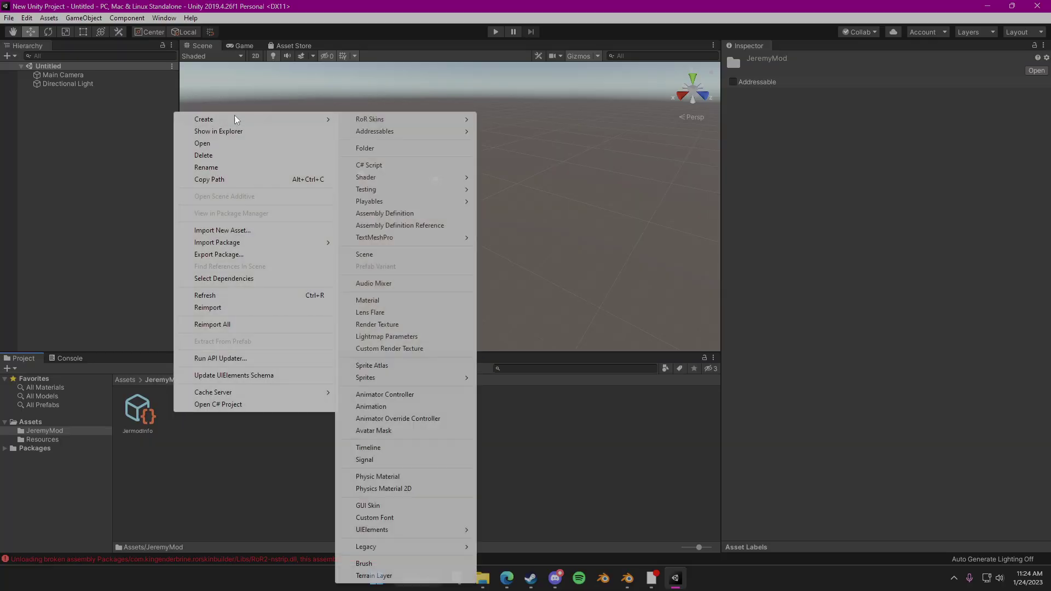
{"action": "left_click", "coordinate": [374, 150]}
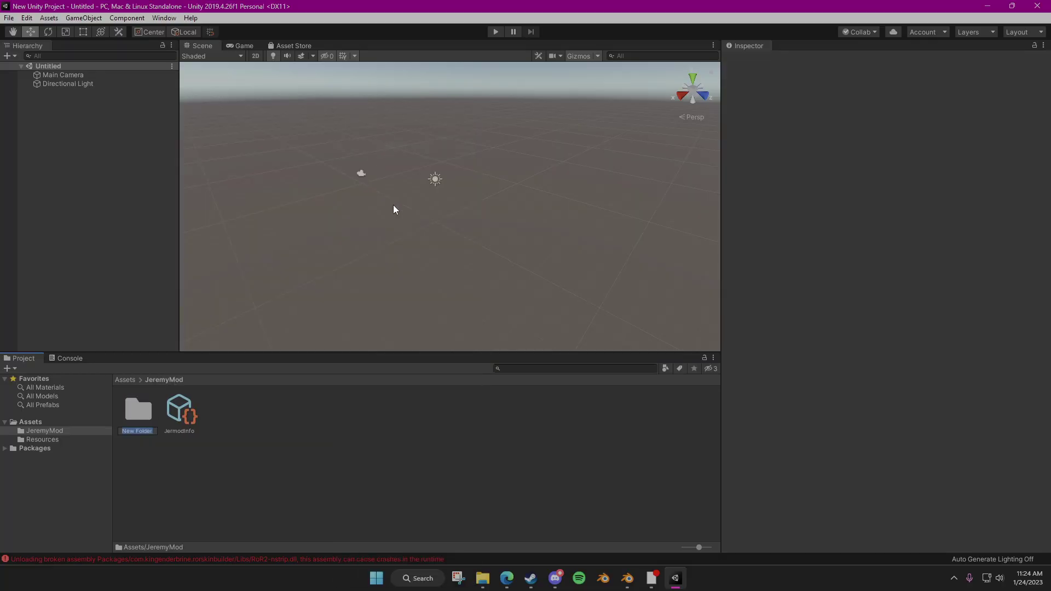
{"action": "type", "text": "Skin"}
{"action": "key", "text": "Return"}
- Create a SkinDefinition asset in Skin, keeping its default name
{"action": "right_click", "coordinate": [147, 459]}
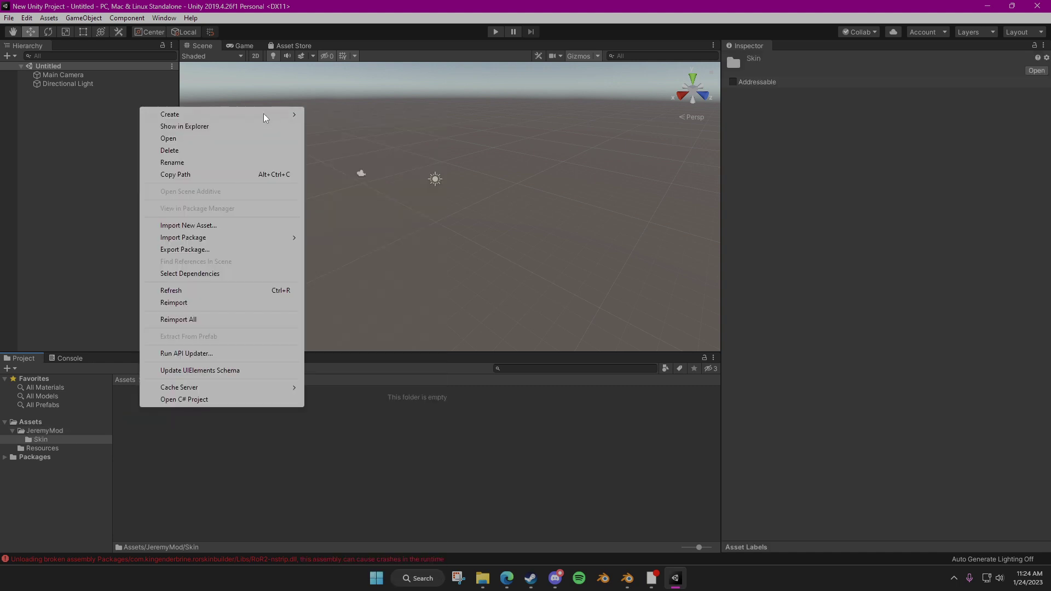
{"action": "mouse_move", "coordinate": [264, 113]}
{"action": "mouse_move", "coordinate": [360, 116]}
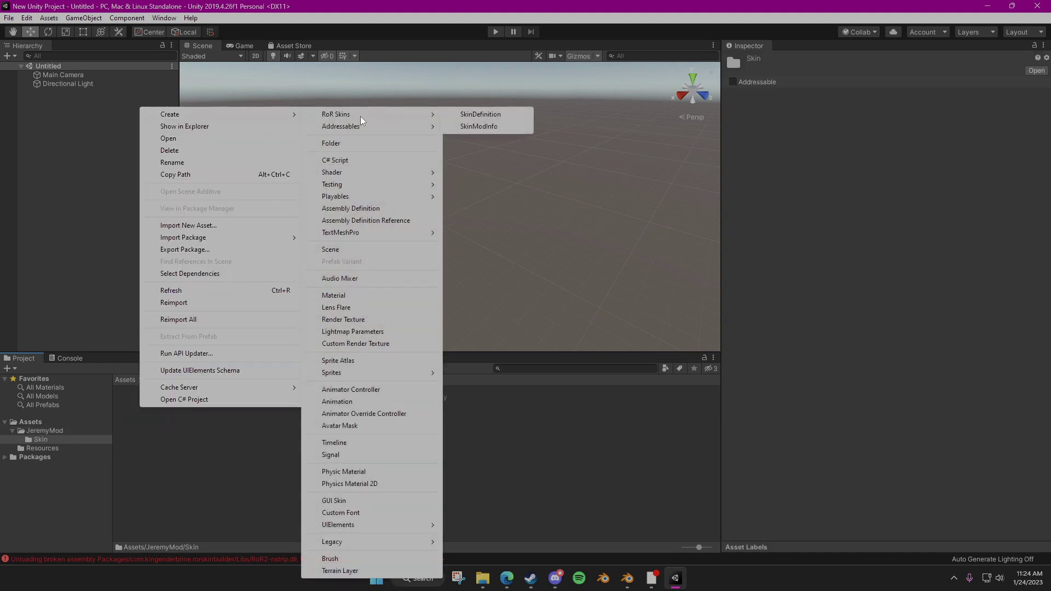
{"action": "left_click", "coordinate": [480, 114]}
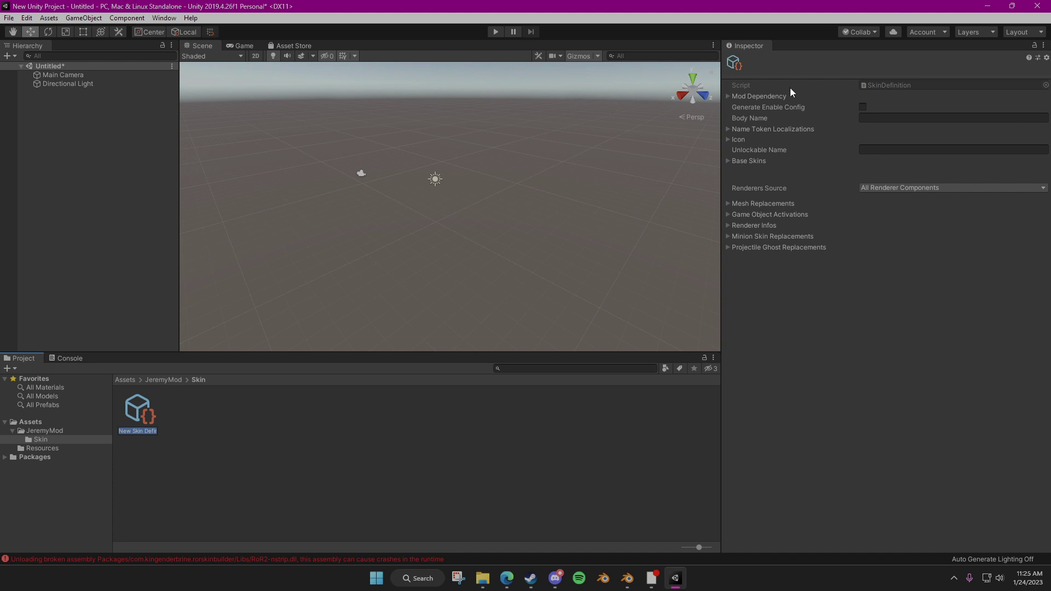
{"action": "left_click", "coordinate": [749, 119]}
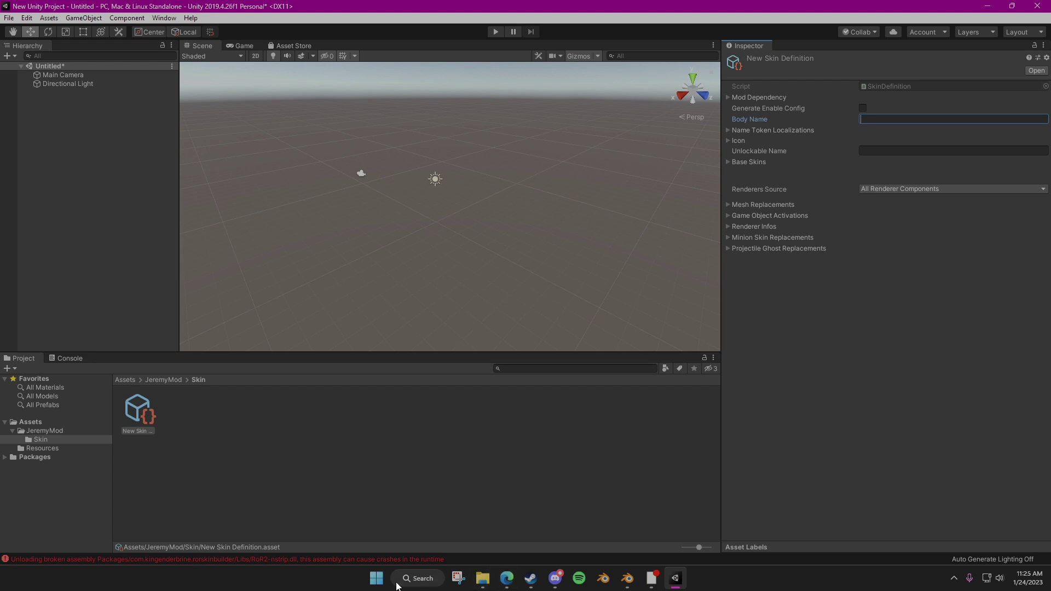
- In the browser's SotVSurvivorRenderIndexes.txt, select the HuntressBody name to copy it
{"action": "left_click", "coordinate": [506, 577]}
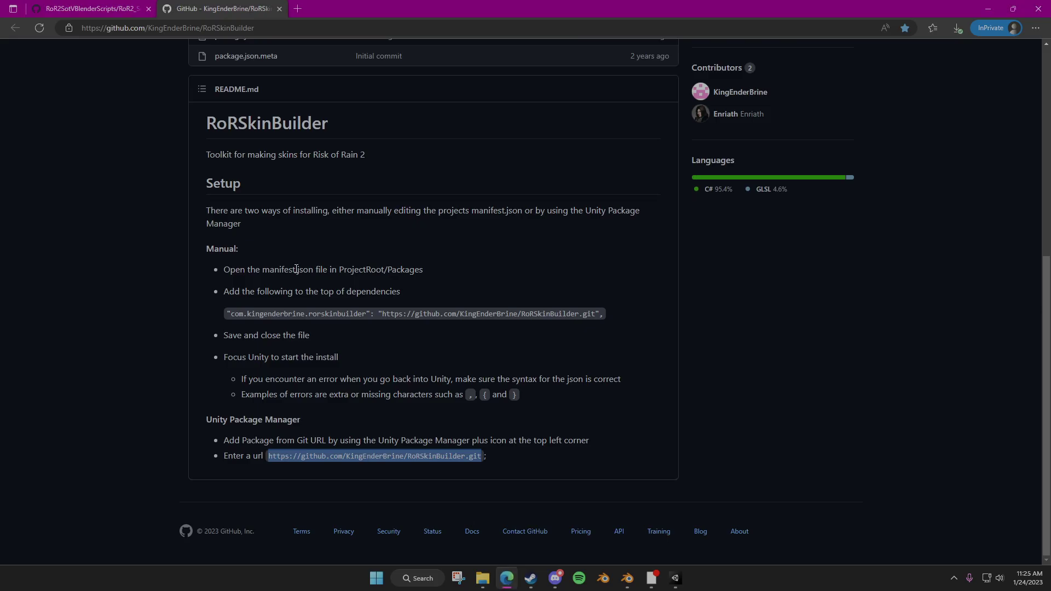
{"action": "left_click", "coordinate": [119, 5]}
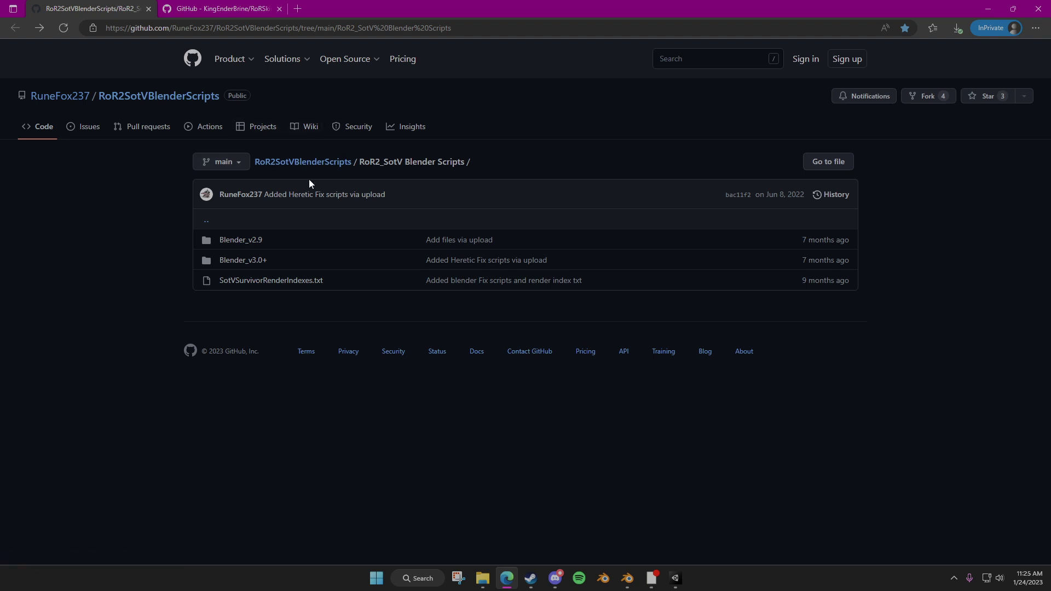
{"action": "key", "text": "alt+Right"}
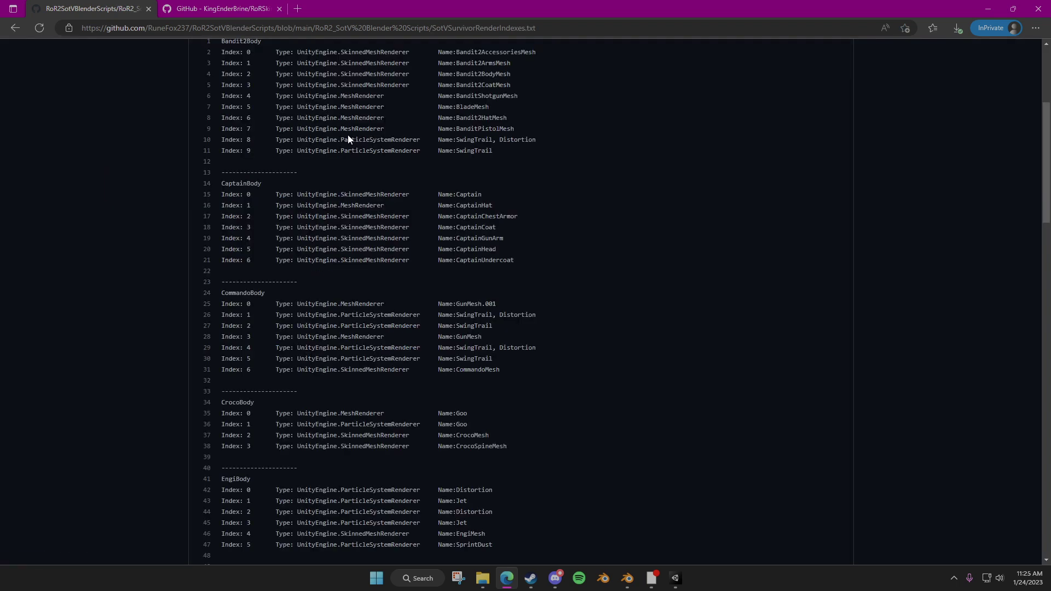
{"action": "scroll", "coordinate": [347, 136], "scroll_direction": "up", "scroll_amount": 3}
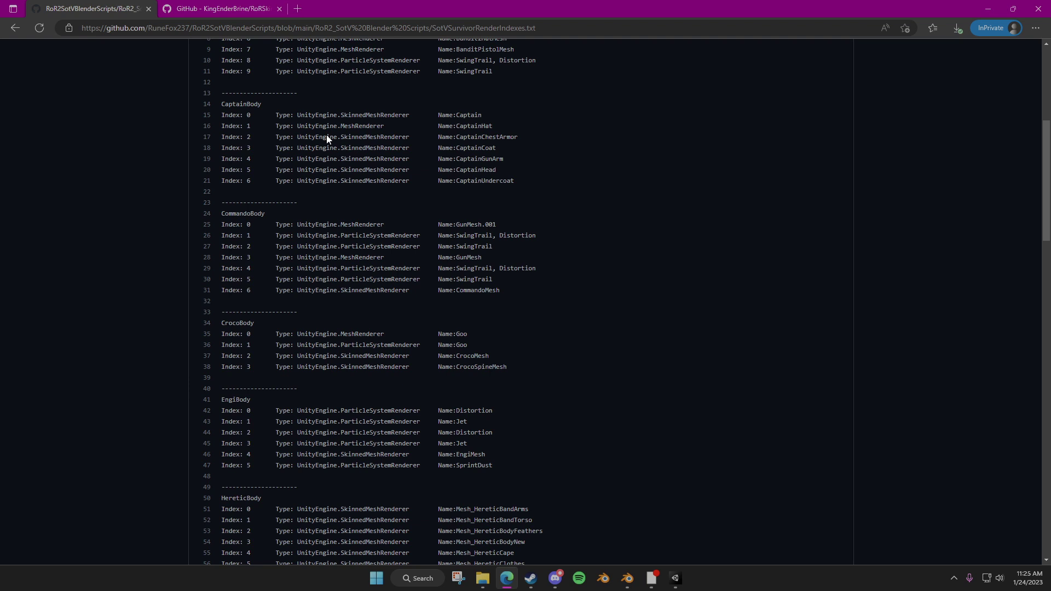
{"action": "scroll", "coordinate": [323, 139], "scroll_direction": "down", "scroll_amount": 7}
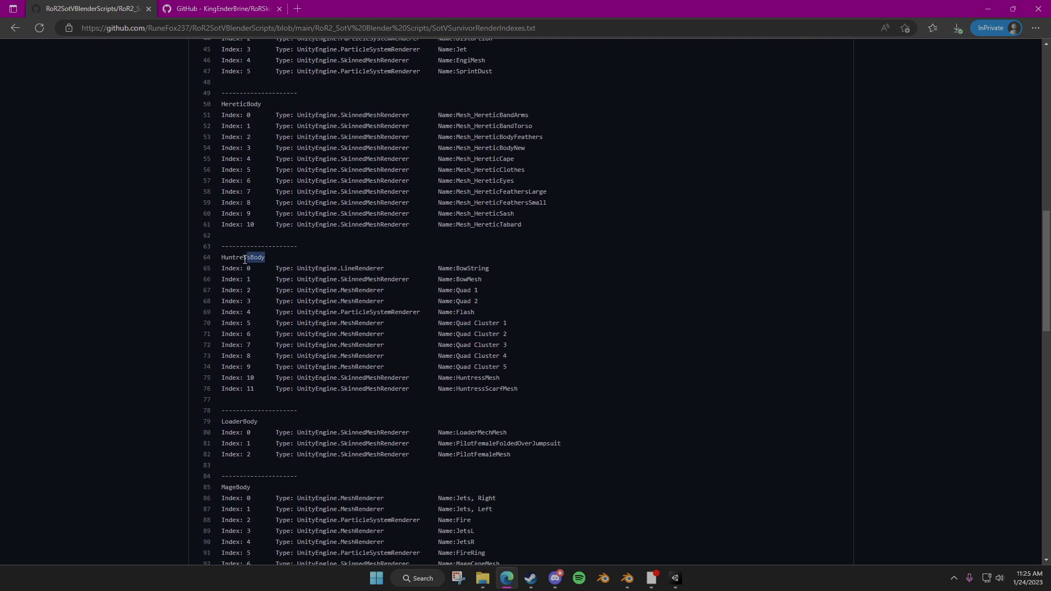
{"action": "left_click_drag", "start_coordinate": [245, 260], "coordinate": [218, 264]}
{"action": "key", "text": "ctrl+c"}
- Set Body Name to HuntressBody and add one name token localization with value Jerma
{"action": "left_click", "coordinate": [674, 578]}
{"action": "left_click", "coordinate": [723, 195]}
{"action": "key", "text": "ctrl+v"}
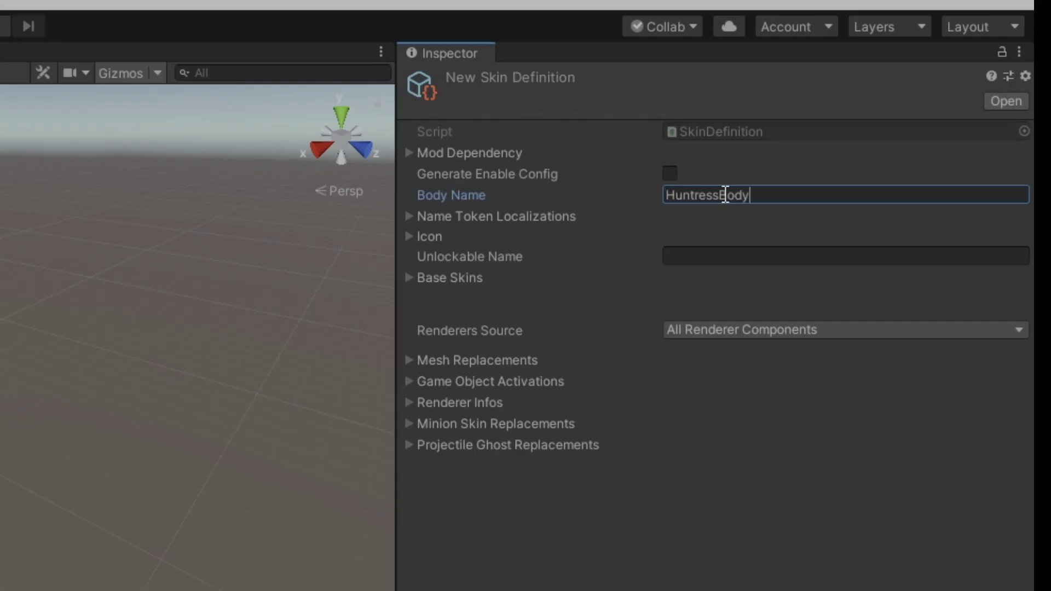
{"action": "left_click", "coordinate": [483, 217]}
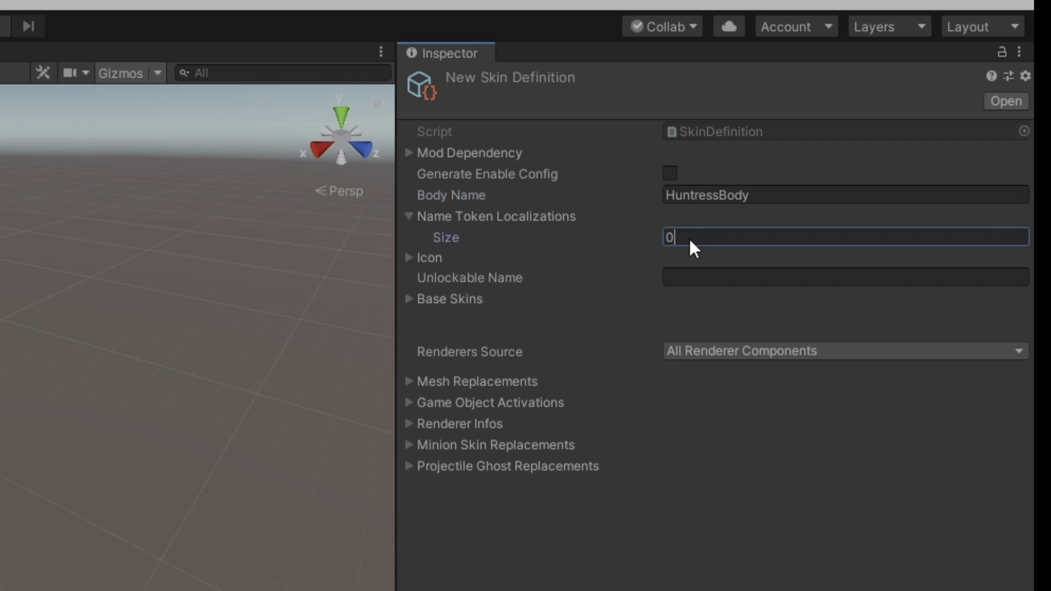
{"action": "type", "text": "1"}
{"action": "key", "text": "Return"}
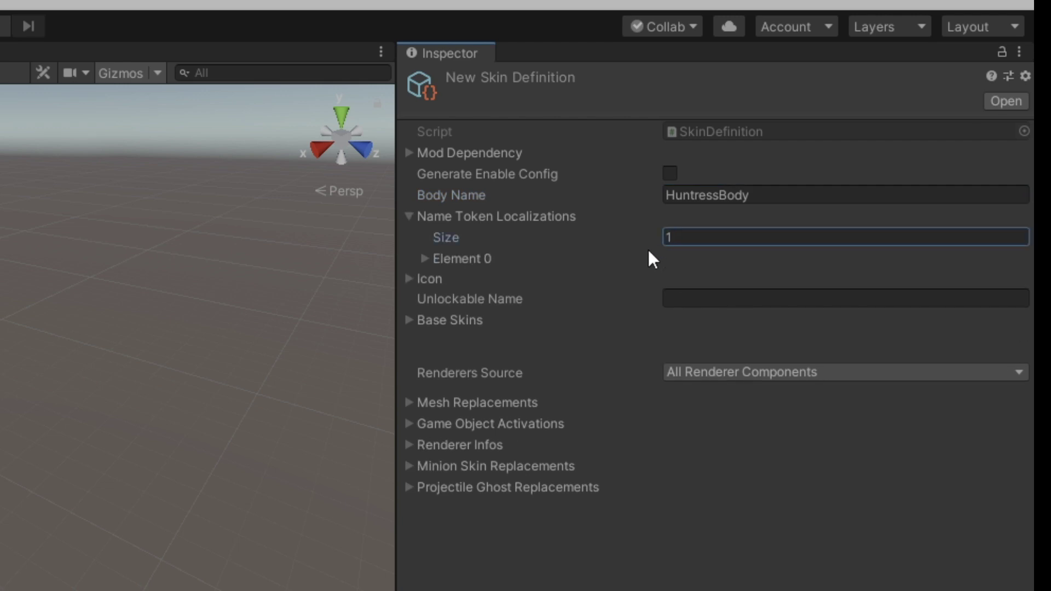
{"action": "left_click", "coordinate": [425, 258]}
{"action": "left_click", "coordinate": [684, 300]}
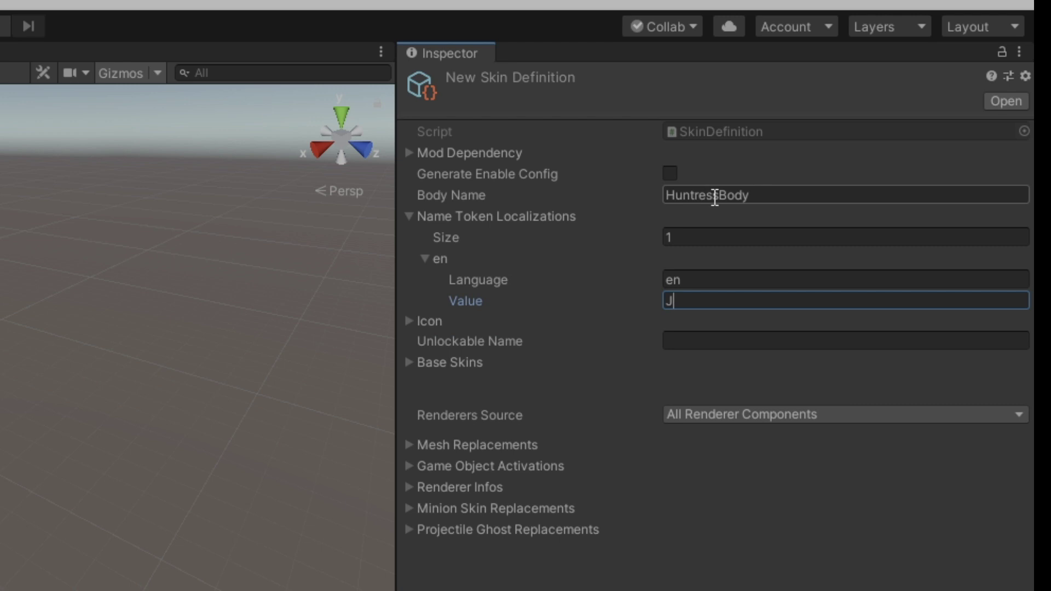
{"action": "type", "text": "Jerma"}
- Set Unlockable Name to Jerma and the Base Skins count to 1
{"action": "left_click", "coordinate": [717, 343]}
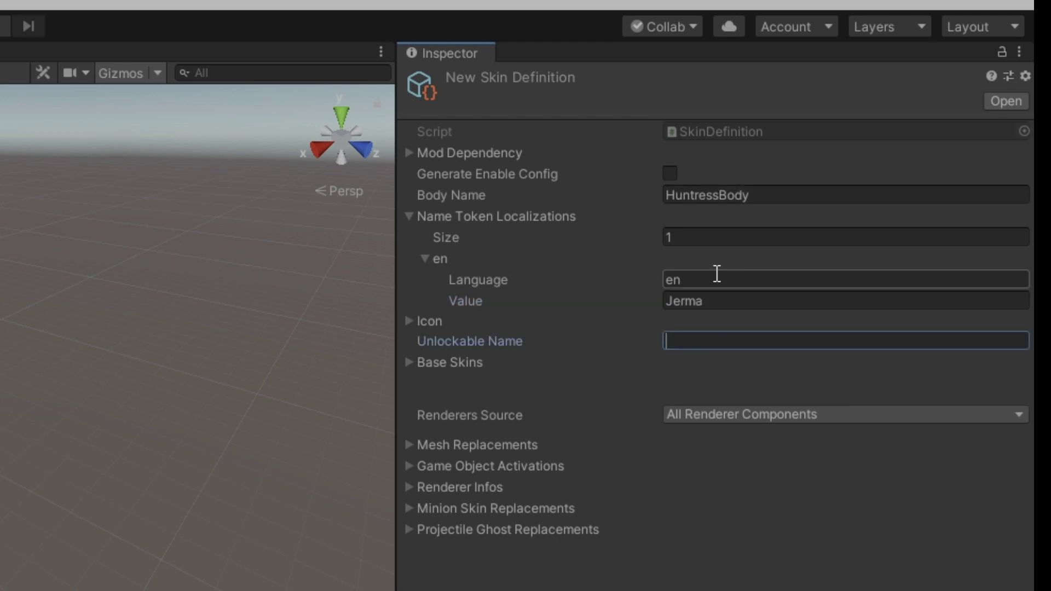
{"action": "type", "text": "Jerma"}
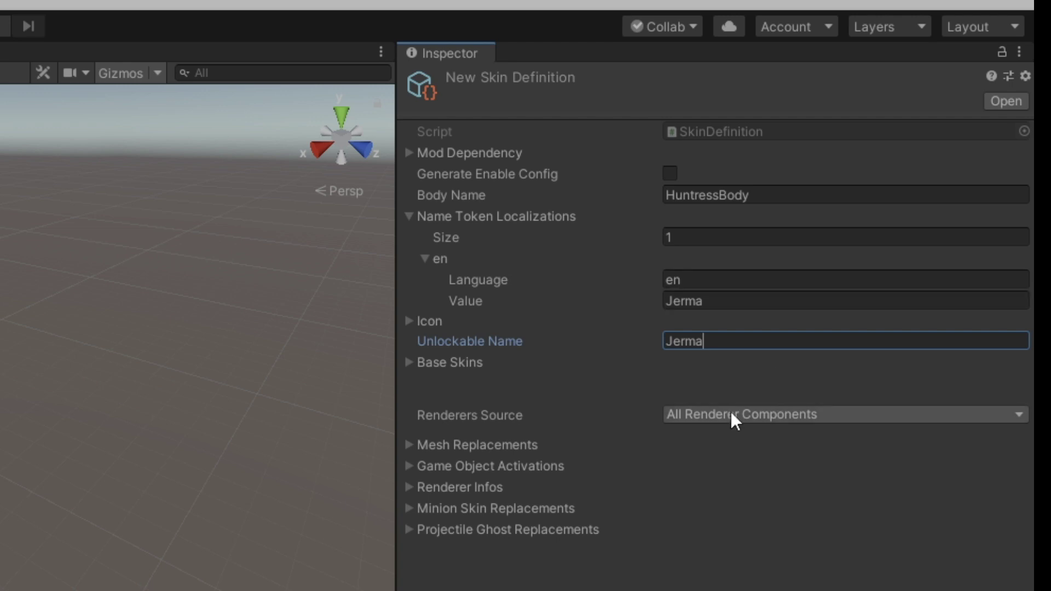
{"action": "left_click", "coordinate": [417, 362]}
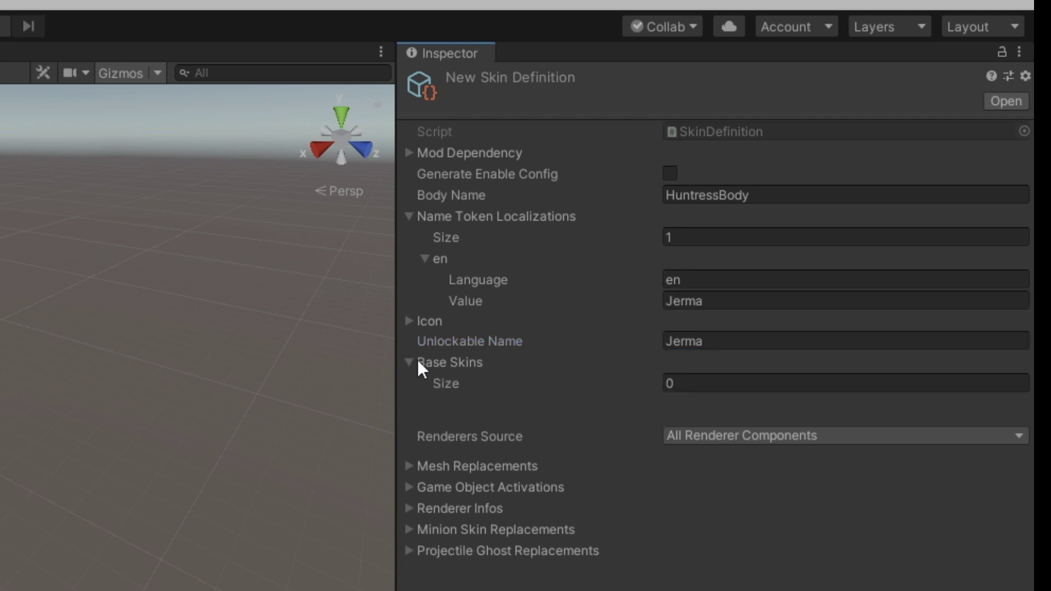
{"action": "left_click_drag", "start_coordinate": [435, 383], "coordinate": [451, 396]}
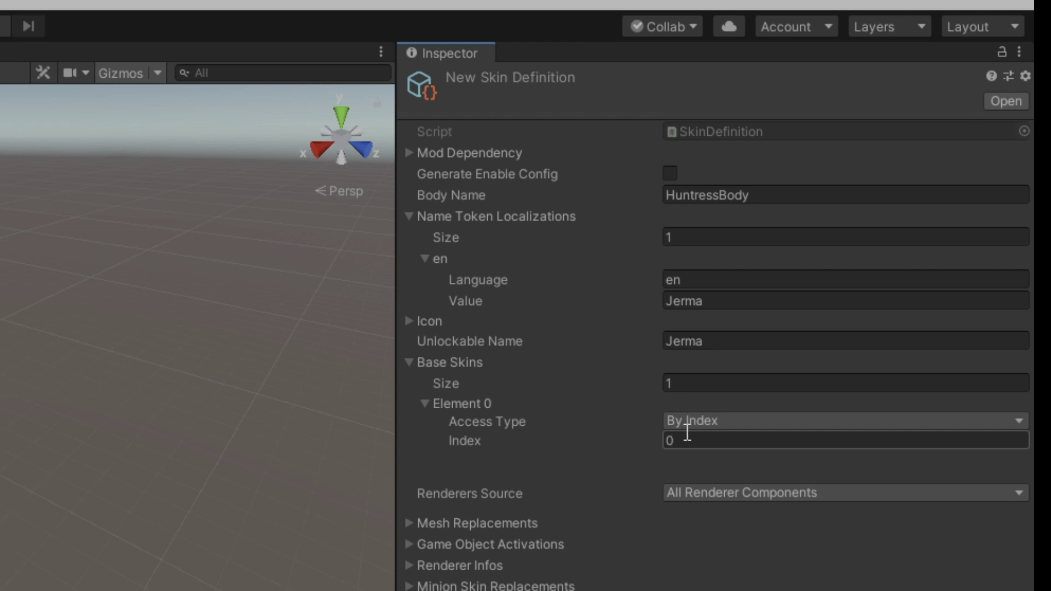
{"action": "left_click", "coordinate": [476, 523]}
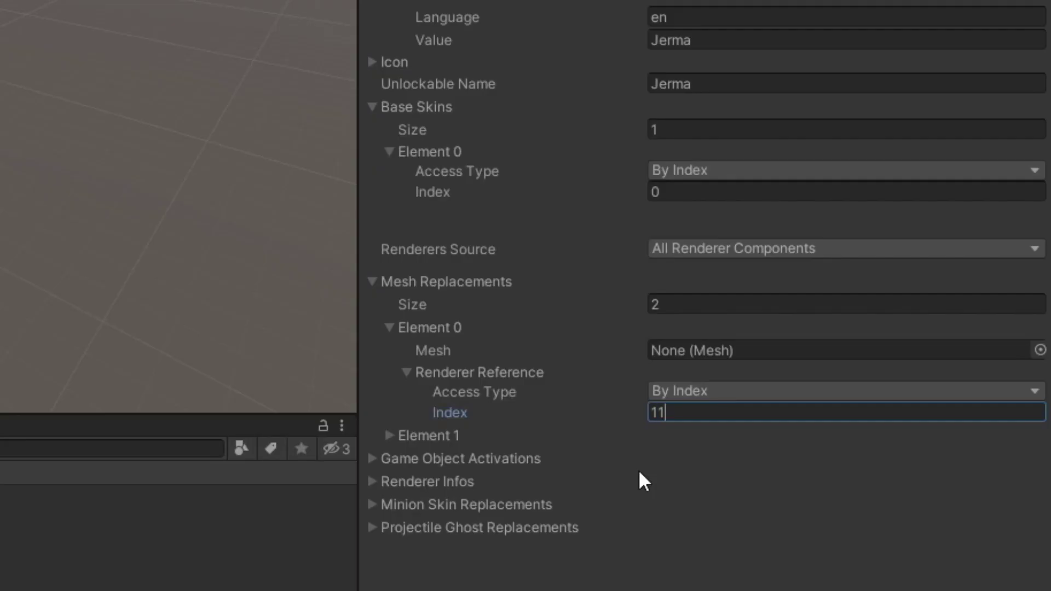
- Point the second mesh replacement's renderer reference to index 10
{"action": "left_click", "coordinate": [392, 436]}
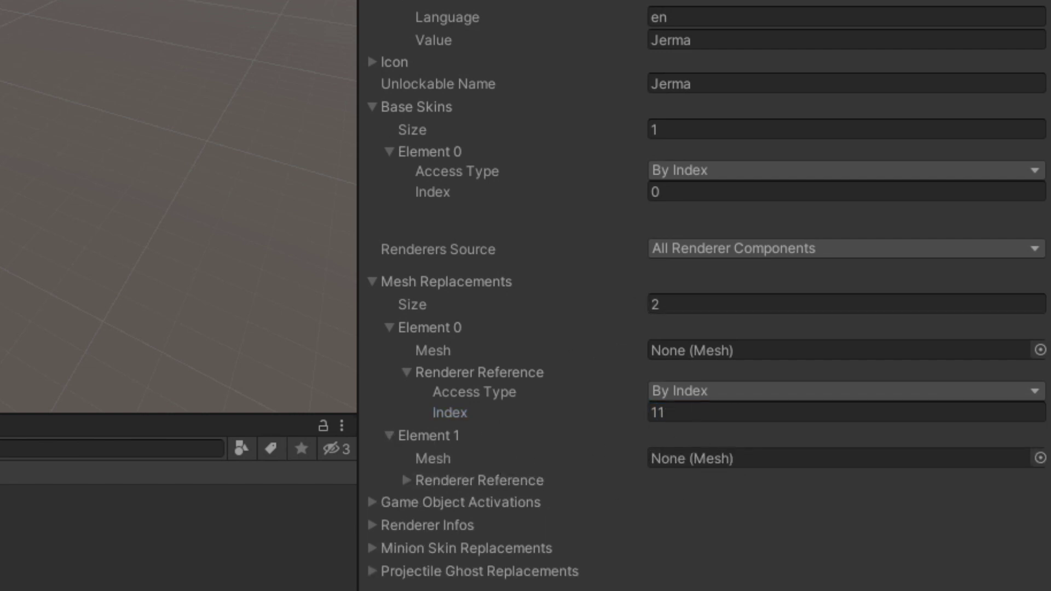
{"action": "left_click", "coordinate": [406, 480]}
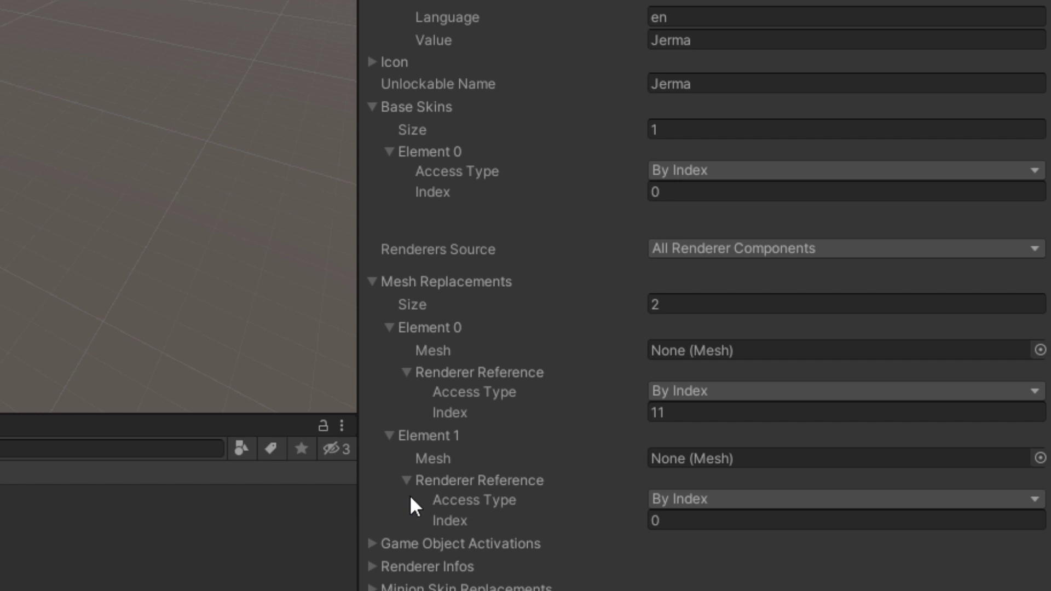
{"action": "left_click", "coordinate": [711, 520]}
{"action": "type", "text": "10"}
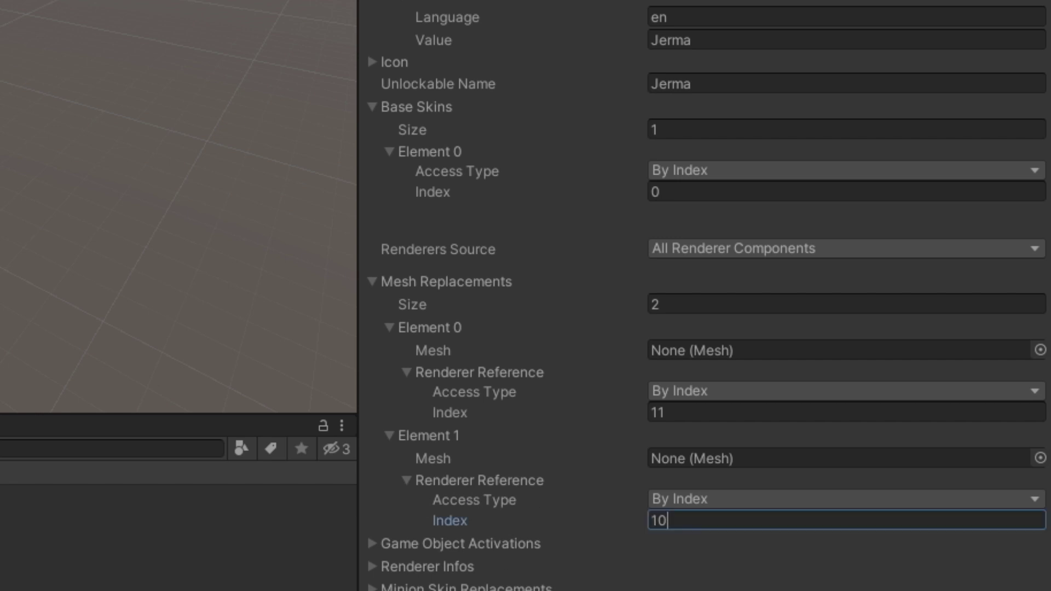
{"action": "key", "text": "Return"}
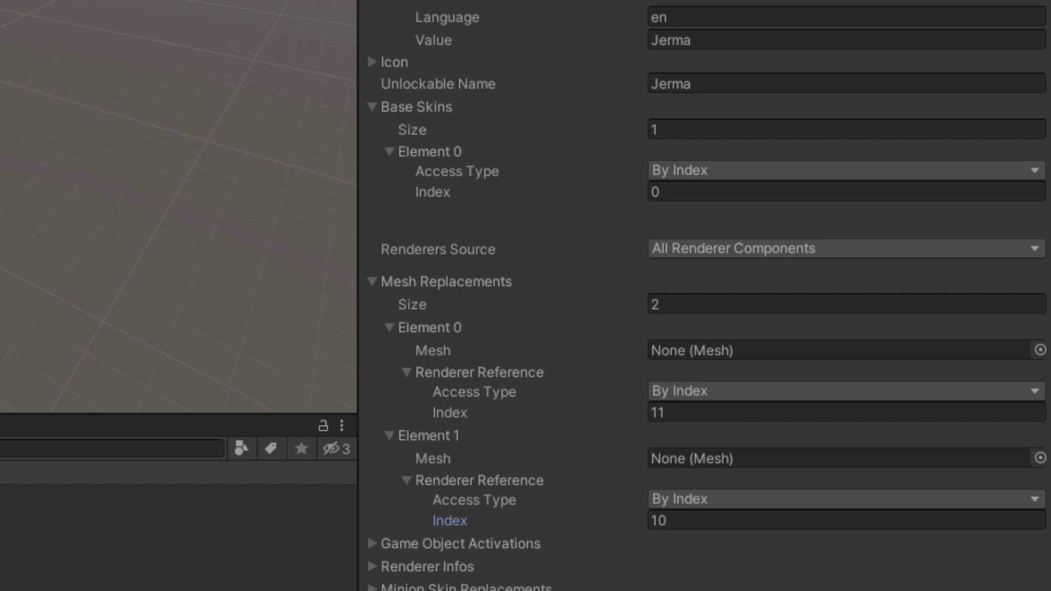
- Import the Jerma model assets into Resources and assign Jerma_FinalModel as the second replacement mesh
{"action": "right_click", "coordinate": [180, 406]}
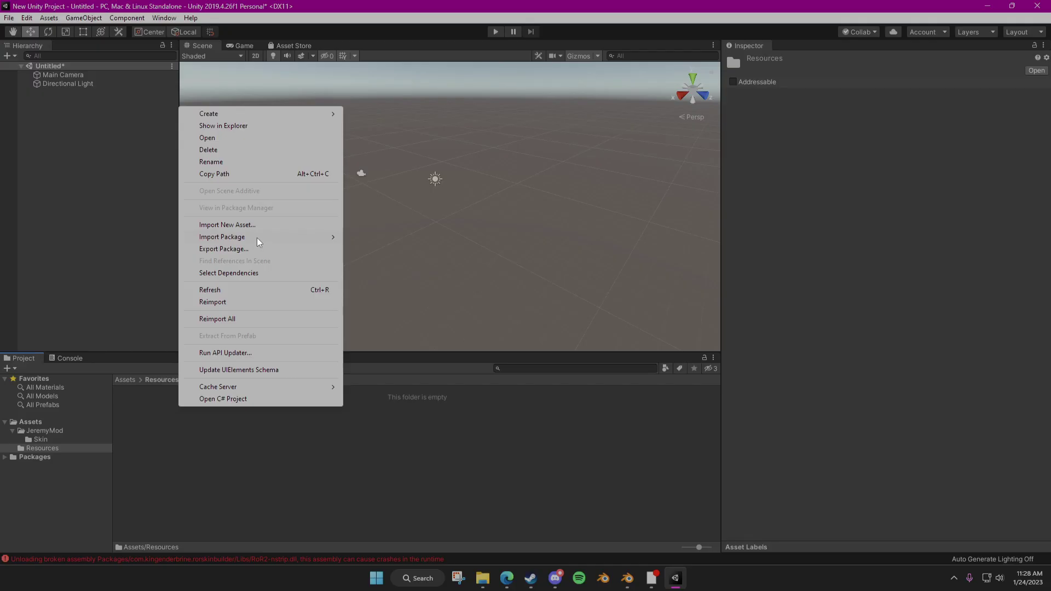
{"action": "left_click", "coordinate": [244, 226]}
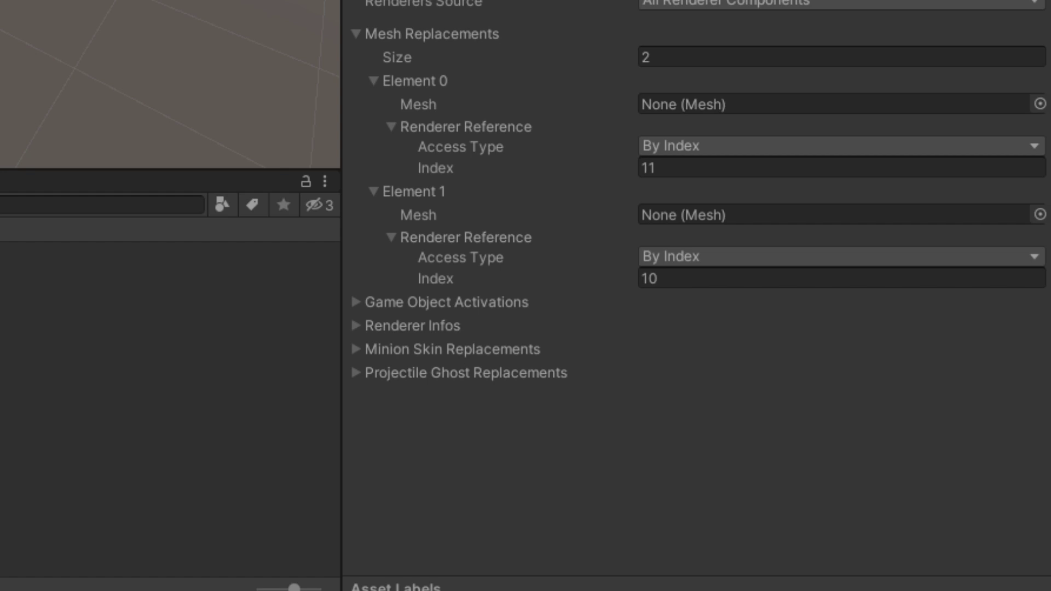
{"action": "left_click_drag", "start_coordinate": [60, 317], "coordinate": [691, 216]}
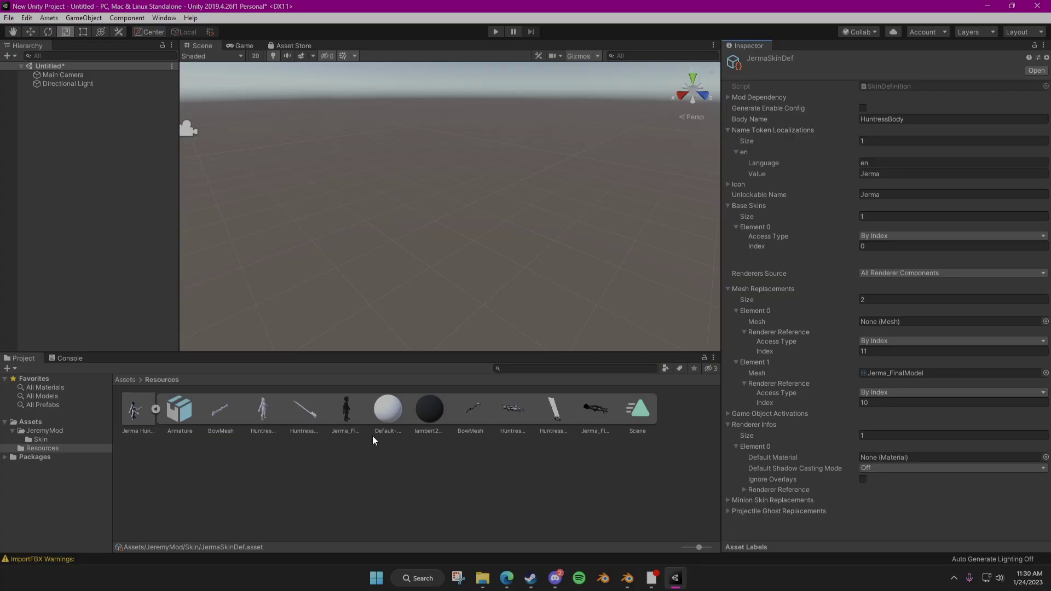
- Create the Jermaterial material in Resources using the Fake RoR > Hopoo Games > Deferred > Standard shader
{"action": "right_click", "coordinate": [291, 450]}
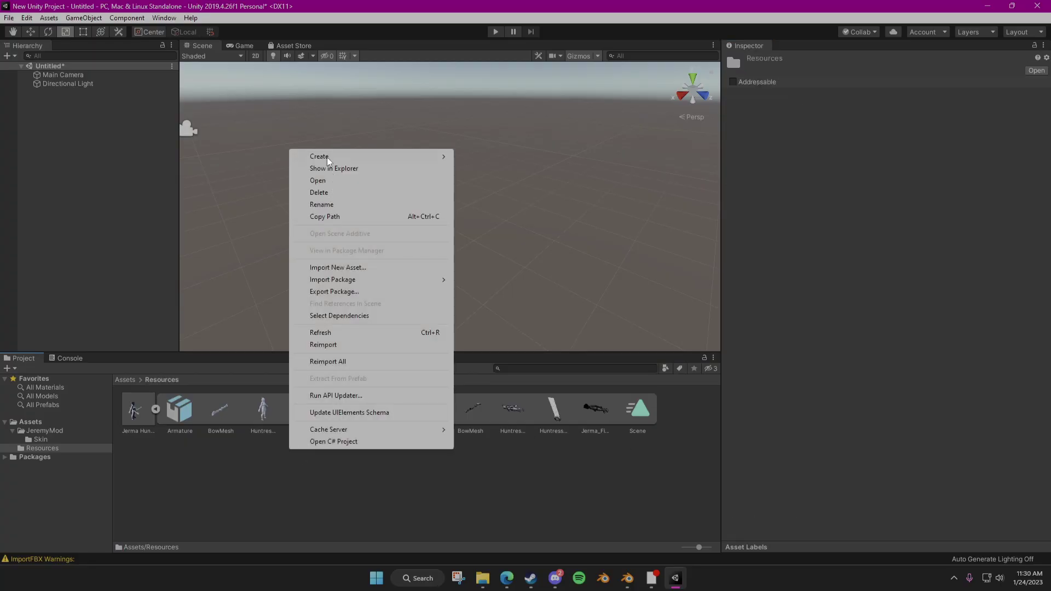
{"action": "mouse_move", "coordinate": [329, 157]}
{"action": "left_click", "coordinate": [483, 307]}
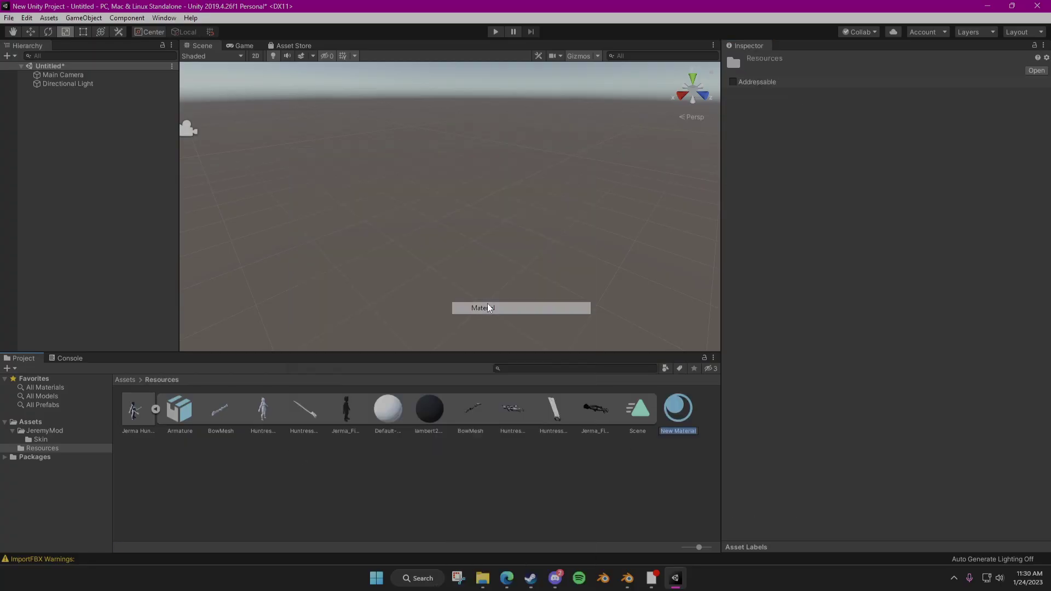
{"action": "left_click", "coordinate": [801, 110]}
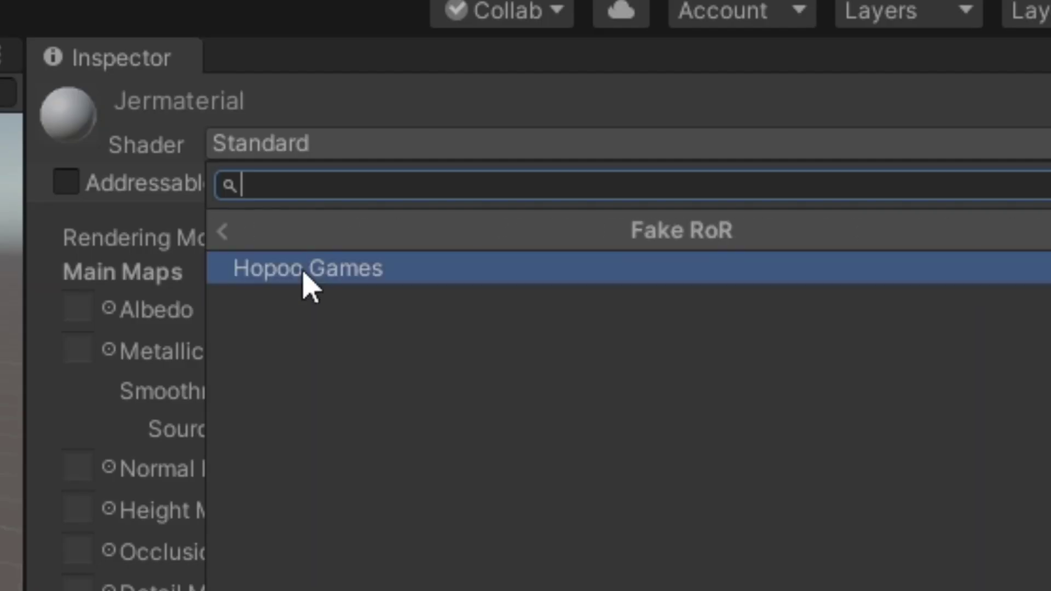
{"action": "left_click", "coordinate": [304, 273]}
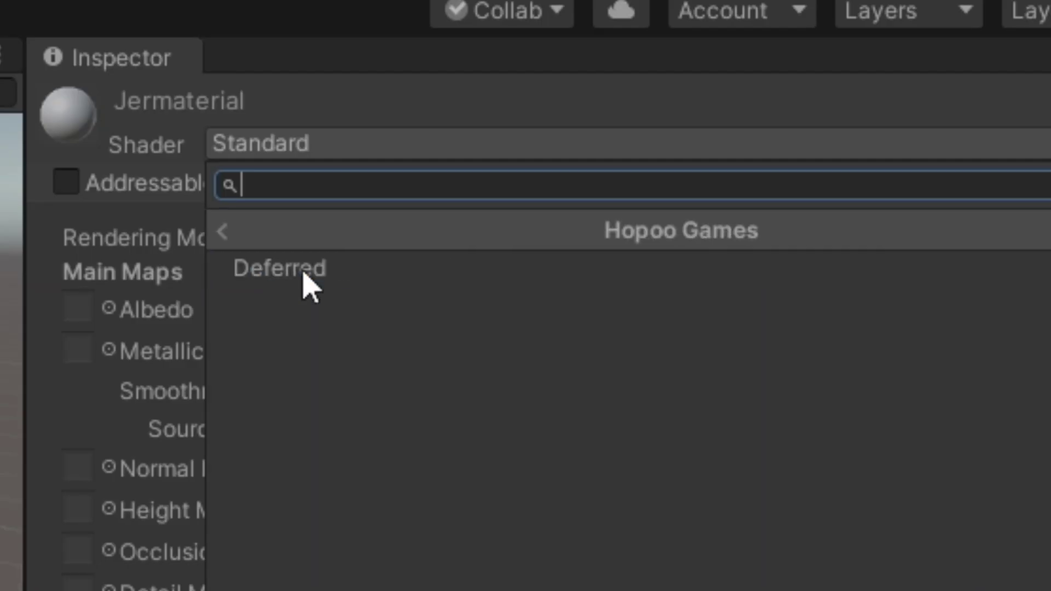
{"action": "left_click", "coordinate": [305, 274]}
{"action": "left_click", "coordinate": [493, 272]}
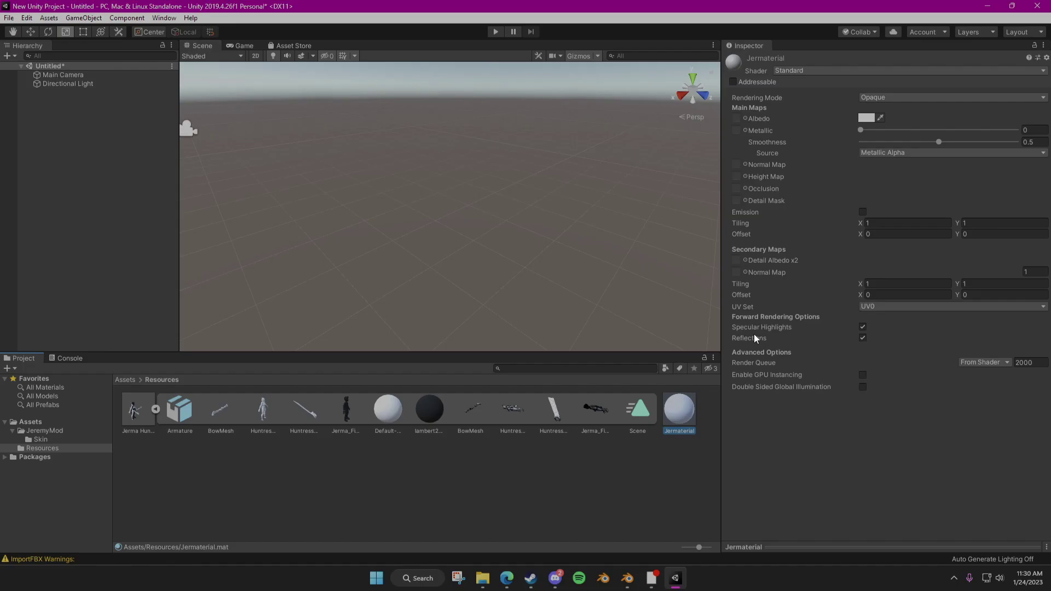
- Import JermaUVs_Test03 from Jerma Huntress/jerma985-organic-sculpt/textures into Resources
{"action": "right_click", "coordinate": [277, 464]}
{"action": "left_click", "coordinate": [326, 277]}
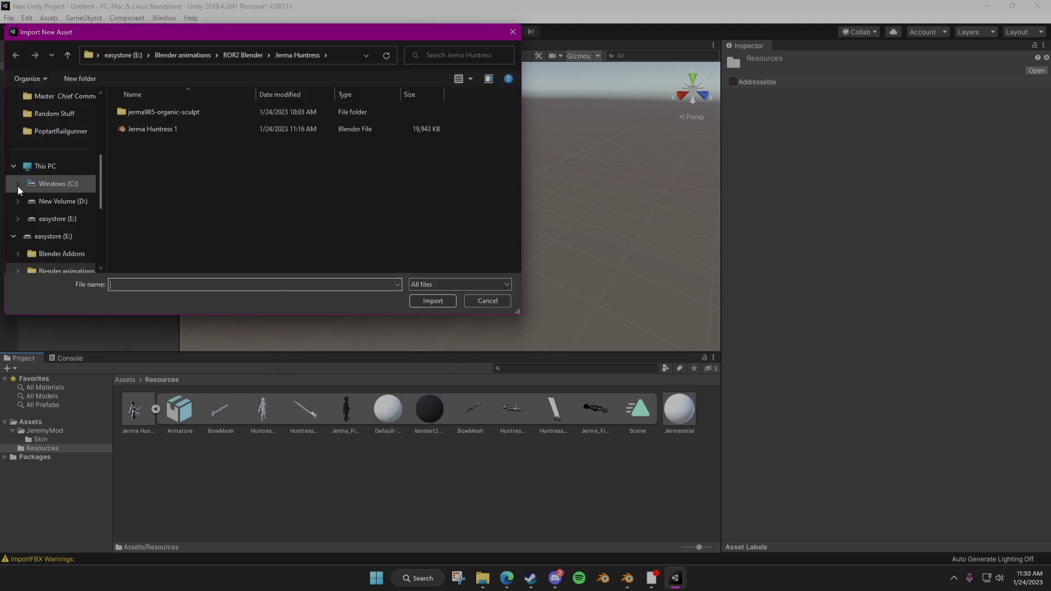
{"action": "scroll", "coordinate": [70, 143], "scroll_direction": "up", "scroll_amount": 1}
{"action": "left_click", "coordinate": [69, 137]}
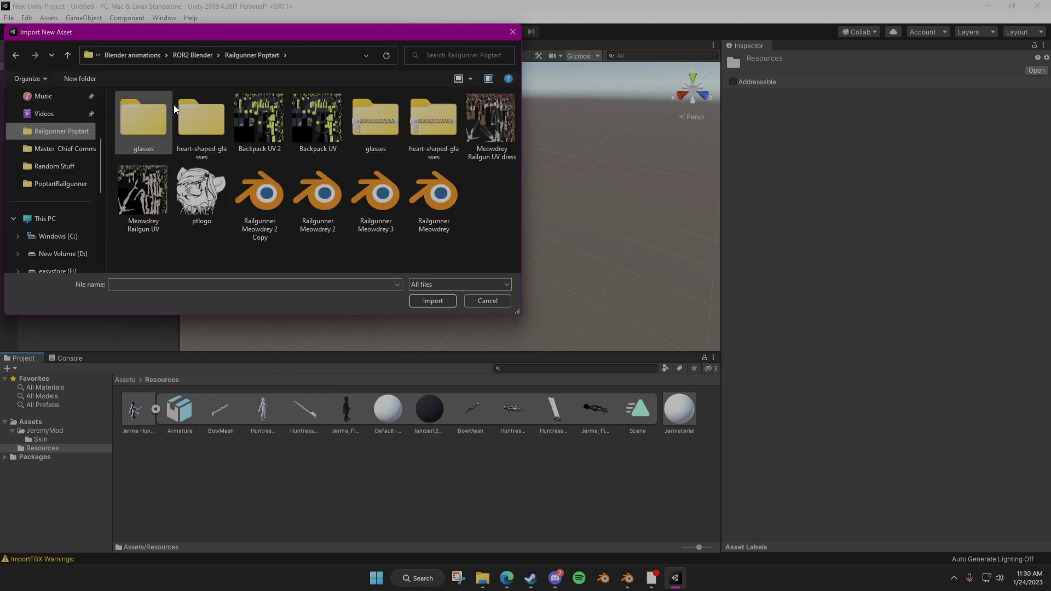
{"action": "left_click", "coordinate": [196, 55]}
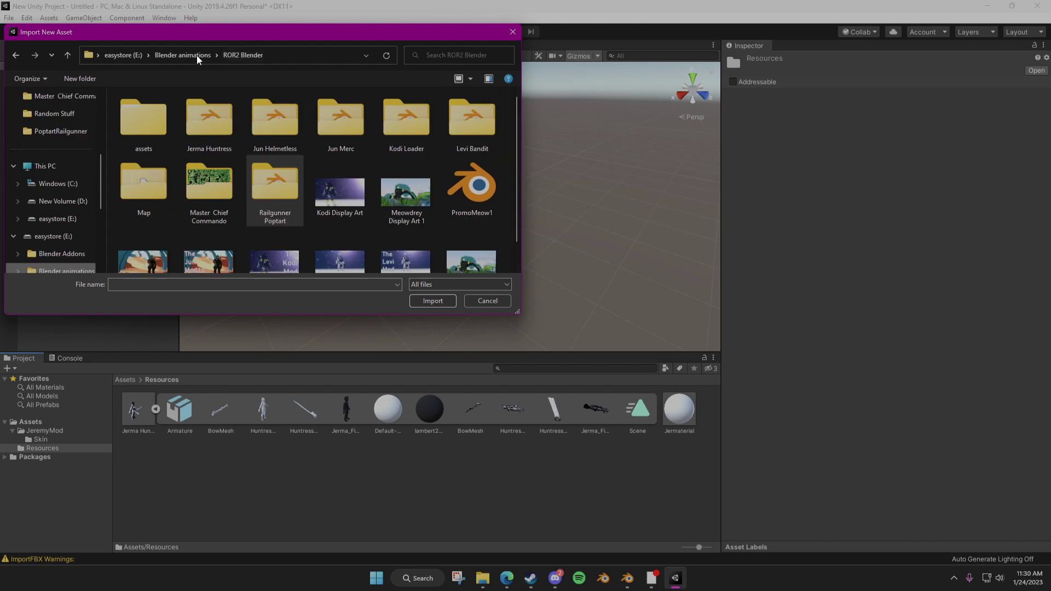
{"action": "double_click", "coordinate": [202, 113]}
{"action": "double_click", "coordinate": [173, 112]}
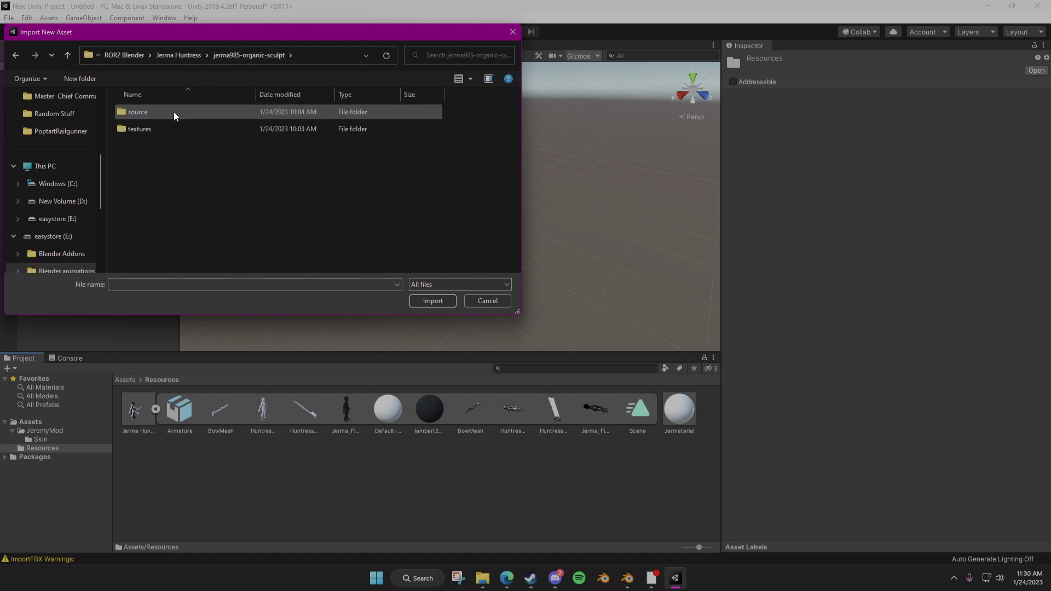
{"action": "double_click", "coordinate": [153, 128]}
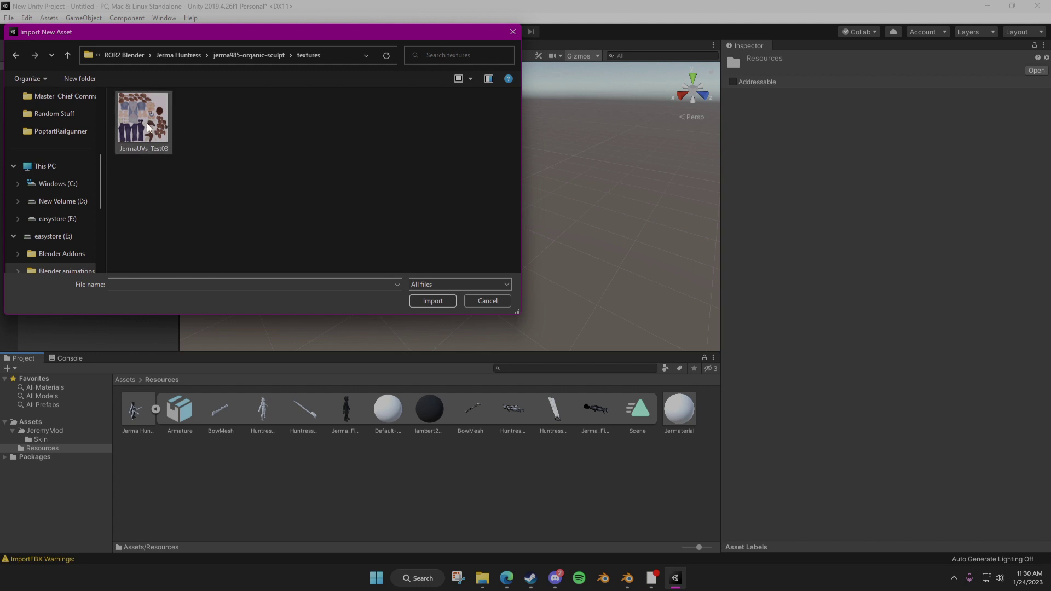
{"action": "double_click", "coordinate": [148, 127]}
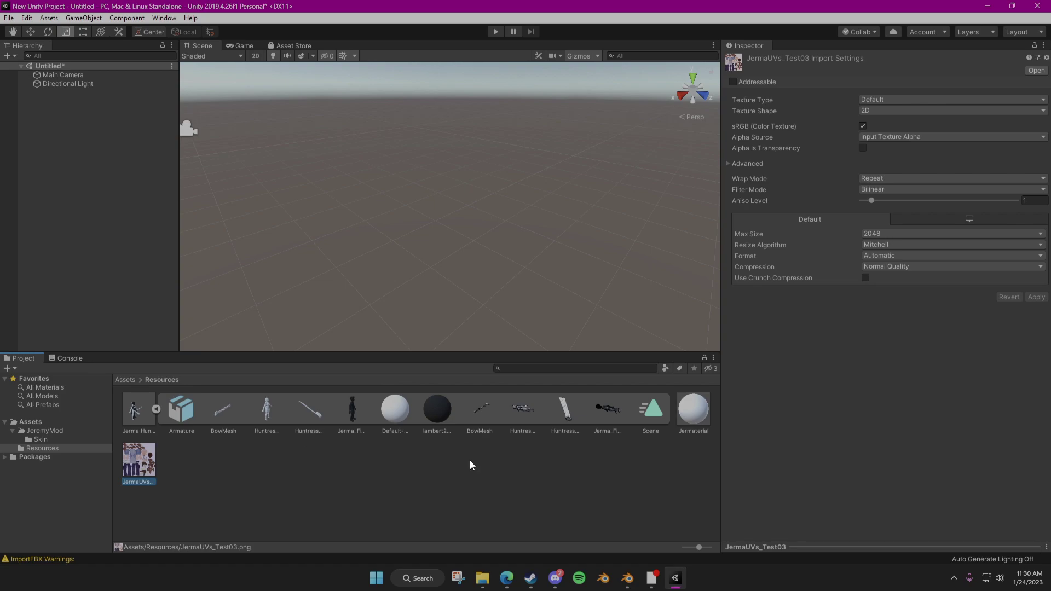
- Make the imported texture Jermaterial's base map and lower its normal strength to about 0.5
{"action": "left_click", "coordinate": [693, 409]}
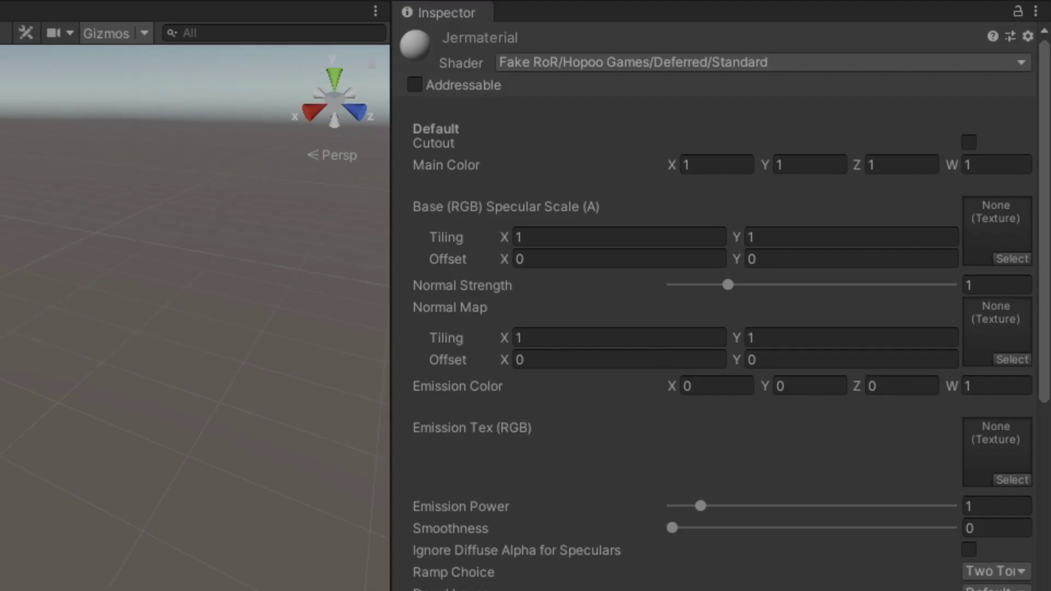
{"action": "left_click_drag", "start_coordinate": [758, 279], "coordinate": [989, 241]}
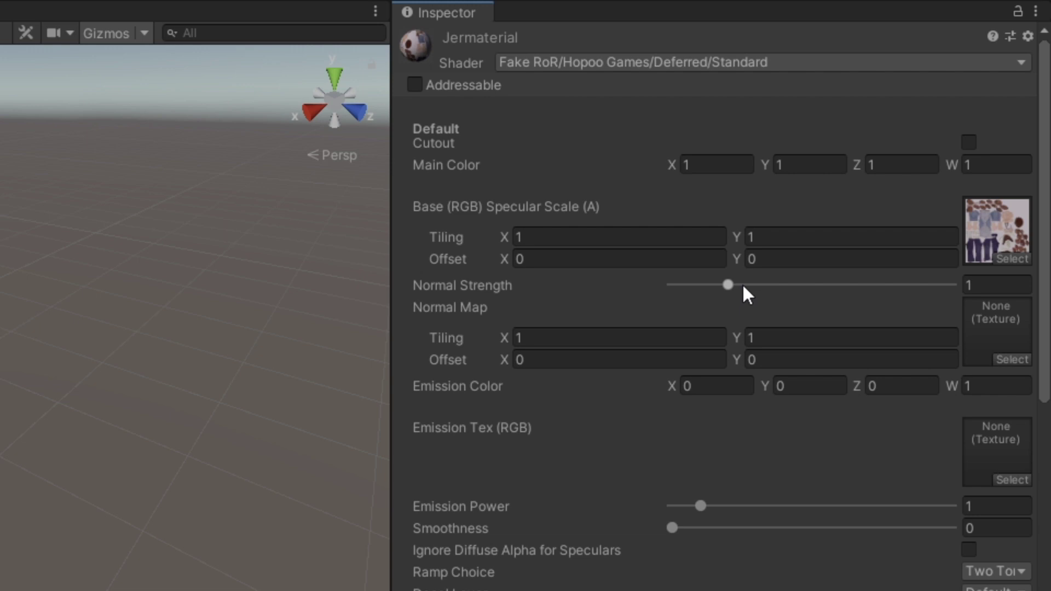
{"action": "left_click_drag", "start_coordinate": [726, 285], "coordinate": [698, 267]}
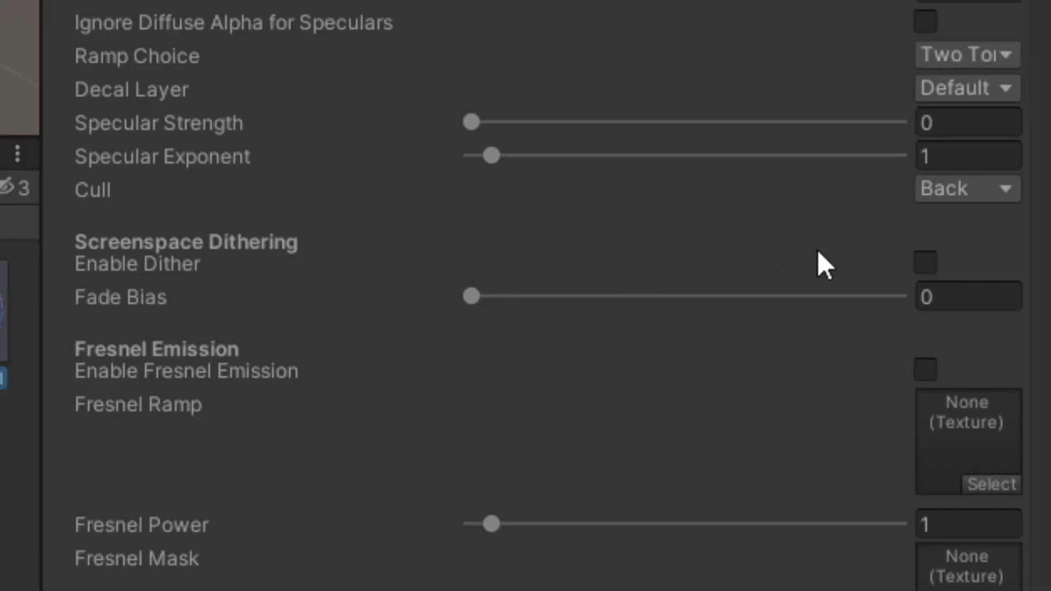
{"action": "left_click", "coordinate": [924, 262]}
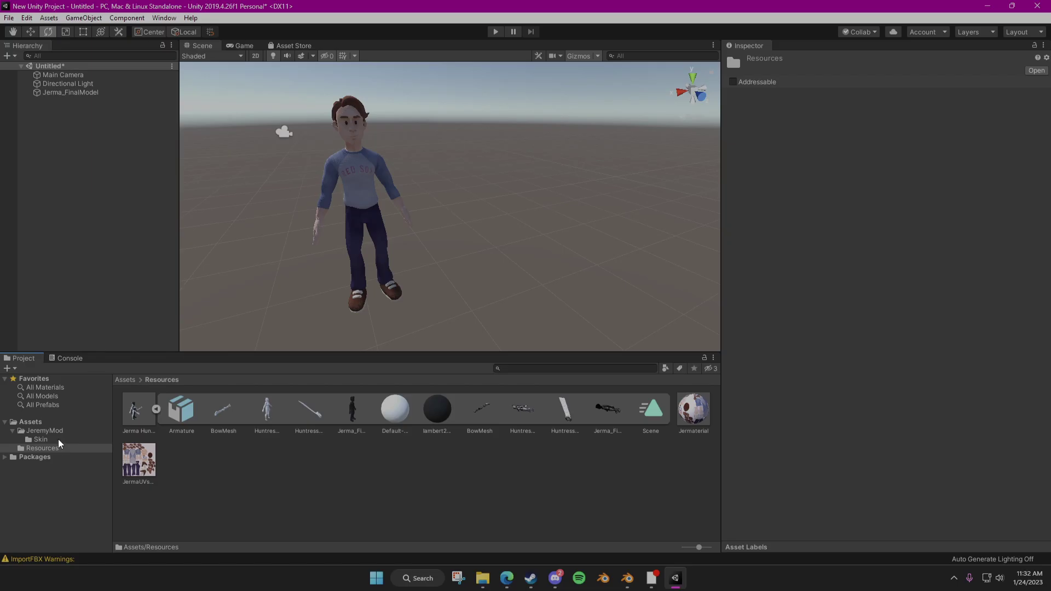
- Set JermaSkinDef's Renderer Infos size to 1 and make Jermaterial Element 0's Default Material
{"action": "left_click", "coordinate": [58, 438]}
{"action": "left_click", "coordinate": [140, 407]}
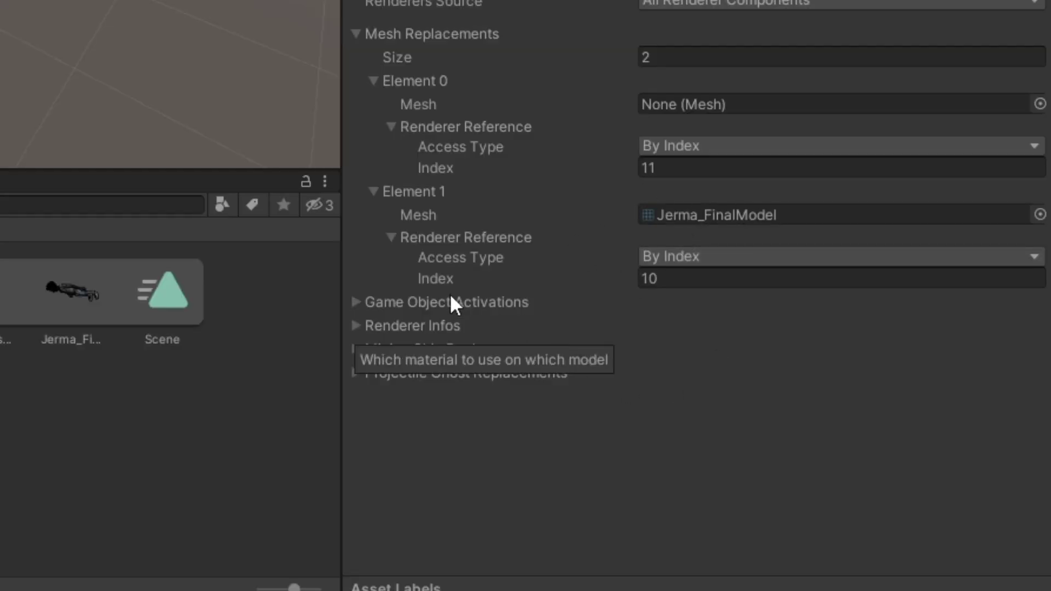
{"action": "left_click", "coordinate": [403, 325]}
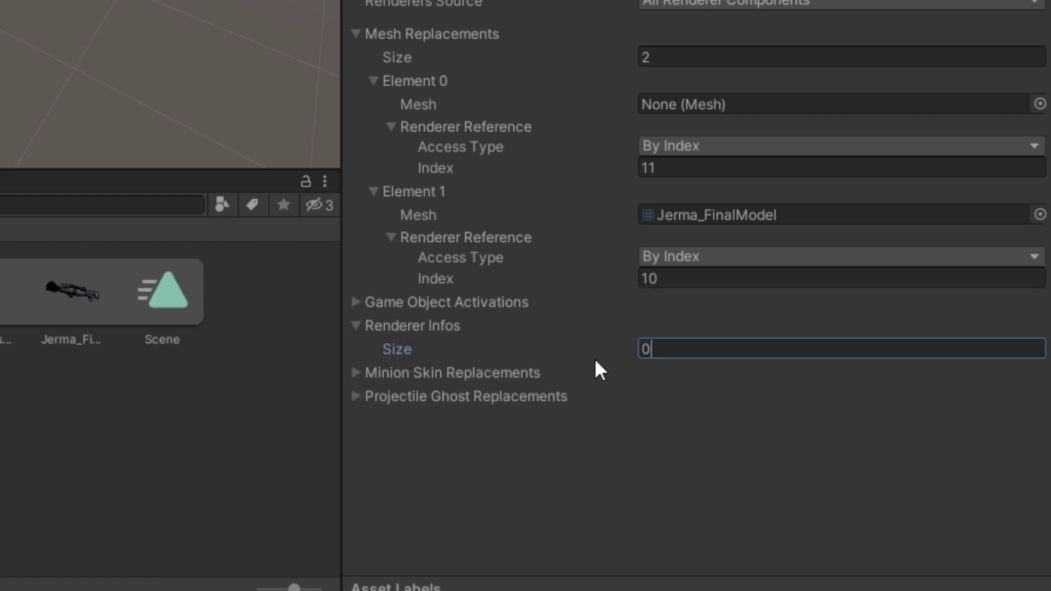
{"action": "key", "text": "ctrl+a"}
{"action": "type", "text": "1"}
{"action": "key", "text": "Return"}
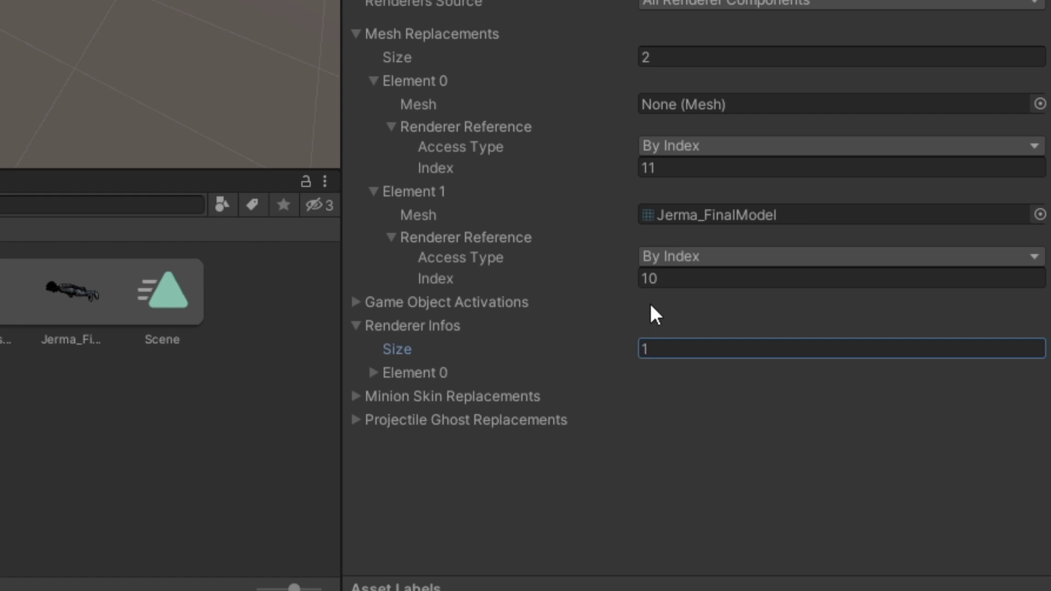
{"action": "left_click", "coordinate": [375, 373]}
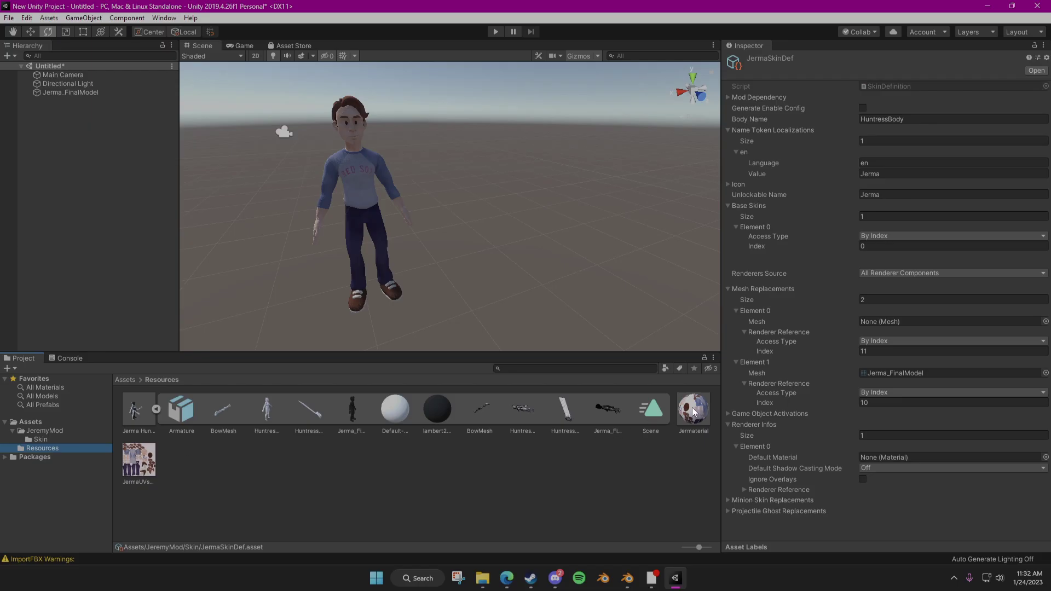
{"action": "left_click_drag", "start_coordinate": [694, 411], "coordinate": [881, 458]}
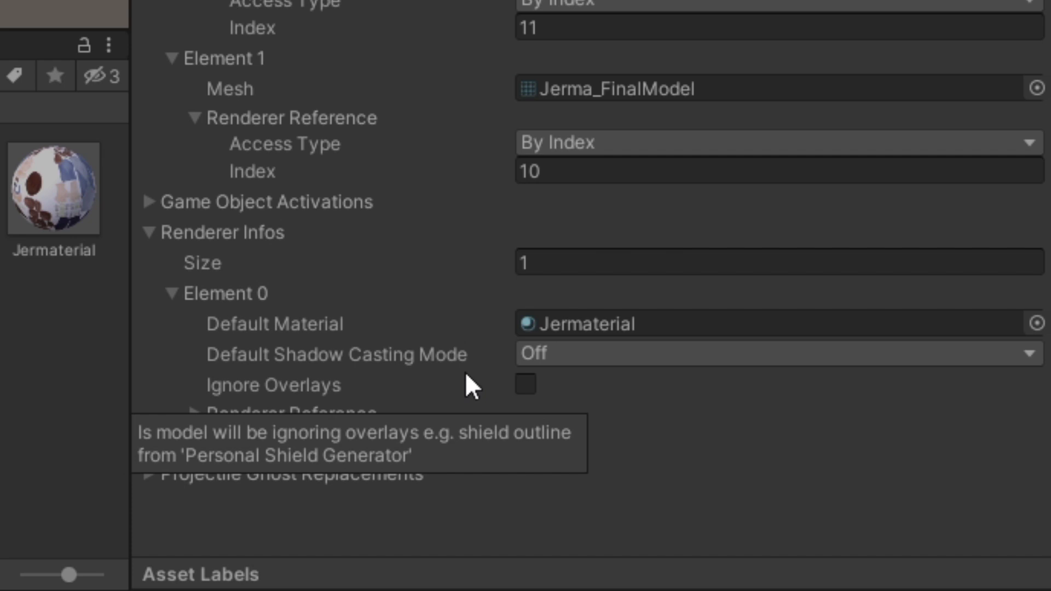
- Turn JermaSkinDef's shadow casting on, set renderer index 10, and enable Create From Colors
{"action": "left_click", "coordinate": [560, 353]}
{"action": "left_click", "coordinate": [555, 419]}
{"action": "left_click", "coordinate": [566, 414]}
{"action": "left_click", "coordinate": [714, 468]}
{"action": "type", "text": "10"}
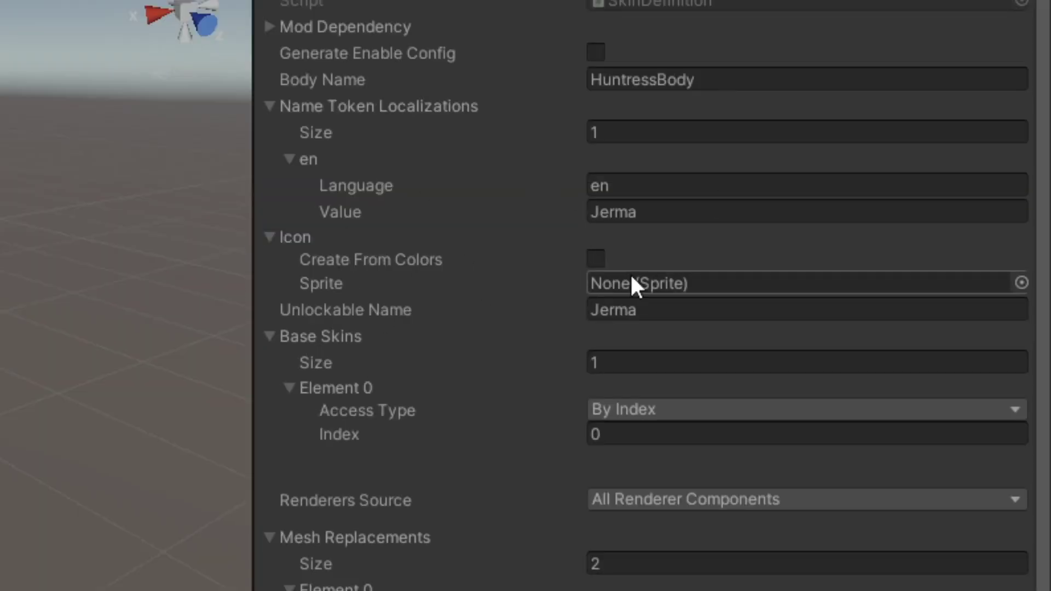
{"action": "left_click", "coordinate": [596, 259]}
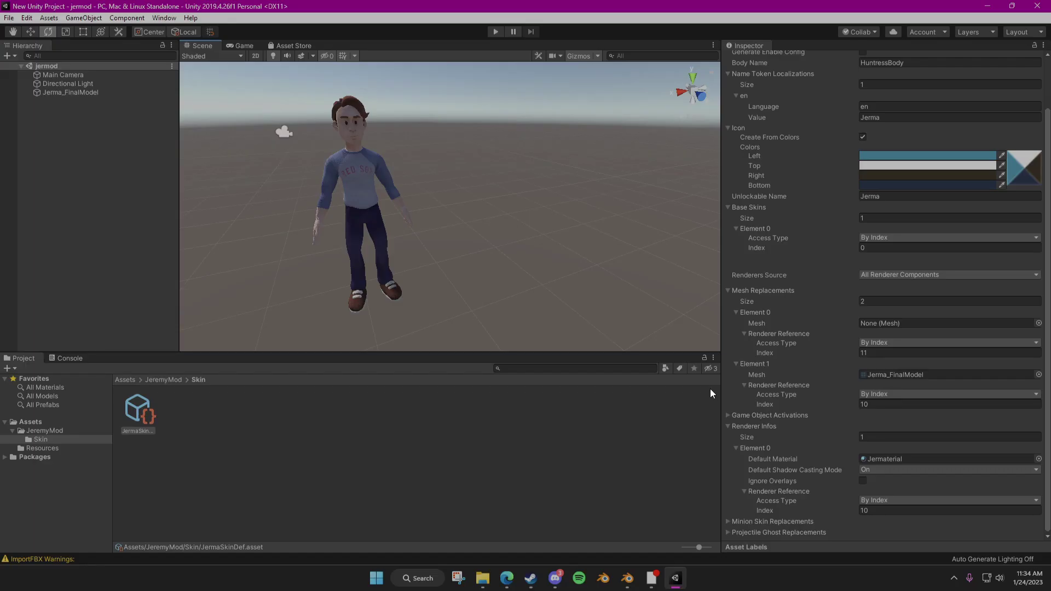
- Set JermaSkinDef as JermodInfo's first skin and build the mod
{"action": "left_click", "coordinate": [46, 430]}
{"action": "left_click", "coordinate": [175, 415]}
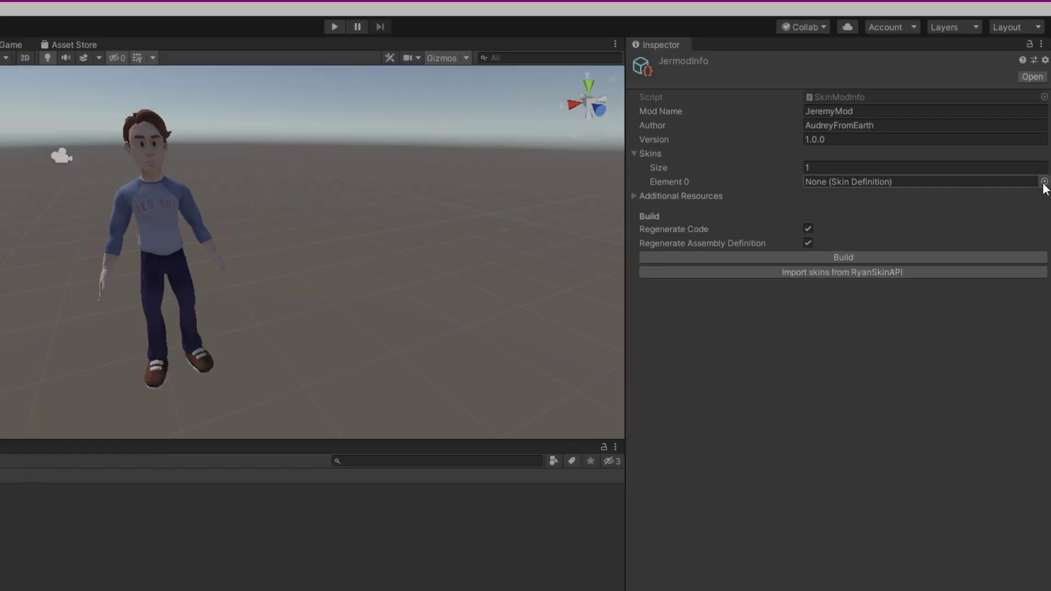
{"action": "left_click", "coordinate": [1043, 181]}
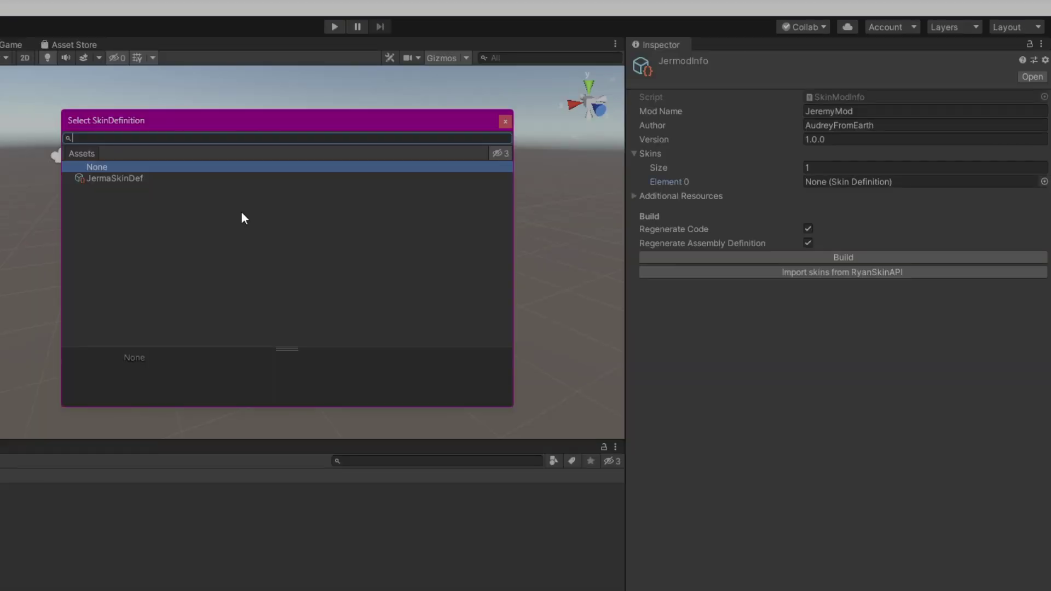
{"action": "double_click", "coordinate": [114, 179]}
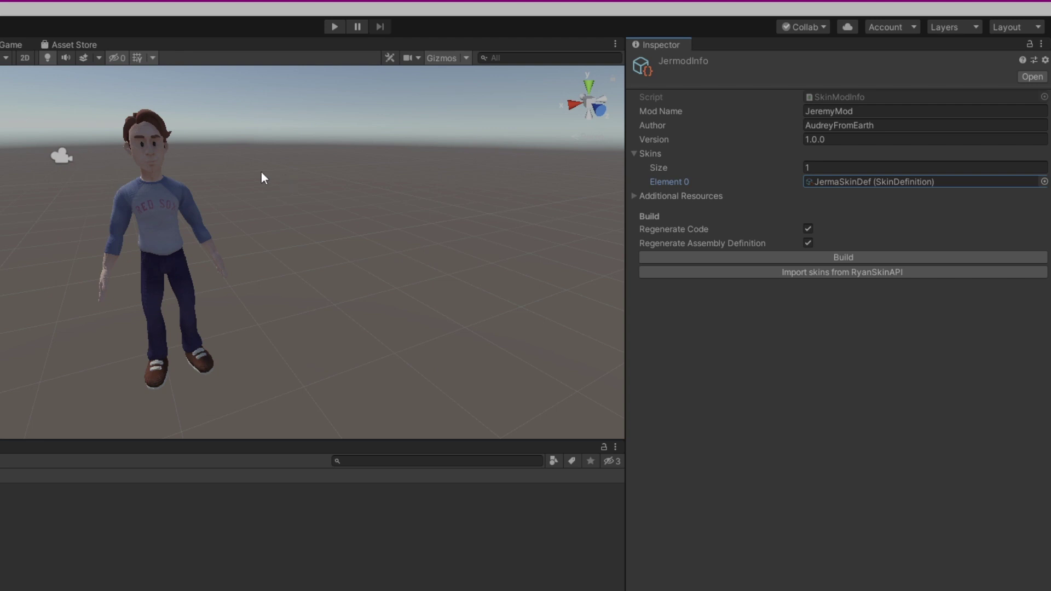
{"action": "left_click", "coordinate": [782, 256]}
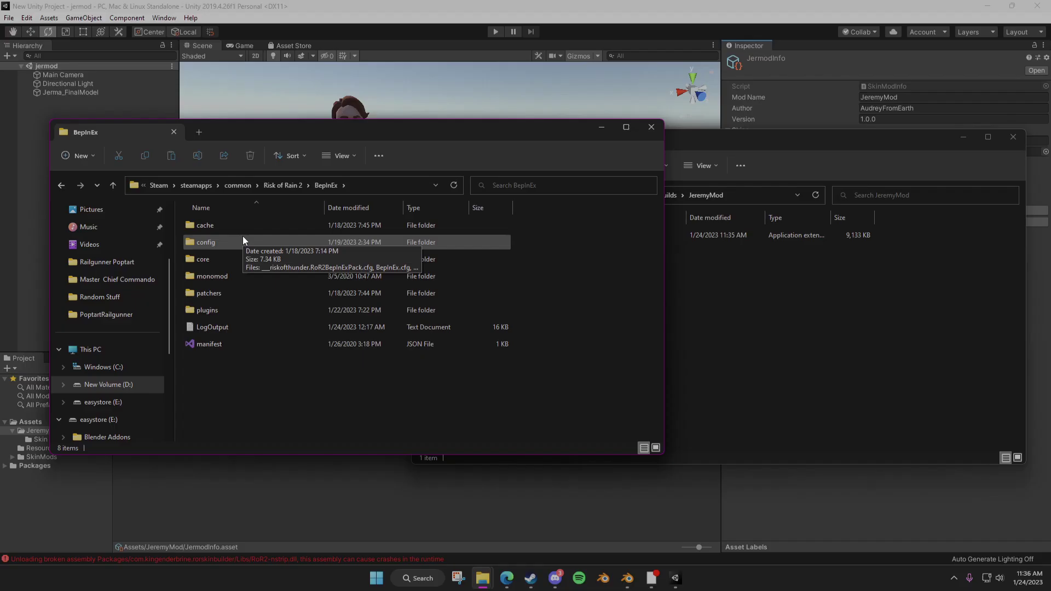
- Copy JeremyMod.dll from the build output into Risk of Rain 2's BepInEx plugins folder
{"action": "double_click", "coordinate": [217, 308]}
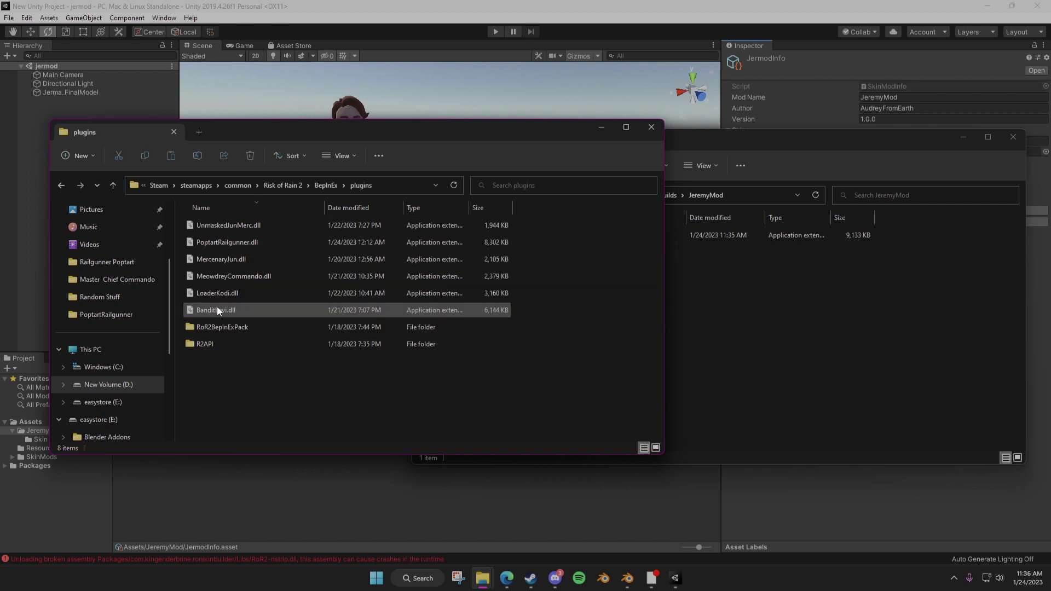
{"action": "left_click", "coordinate": [938, 303]}
{"action": "left_click_drag", "start_coordinate": [578, 234], "coordinate": [266, 395]}
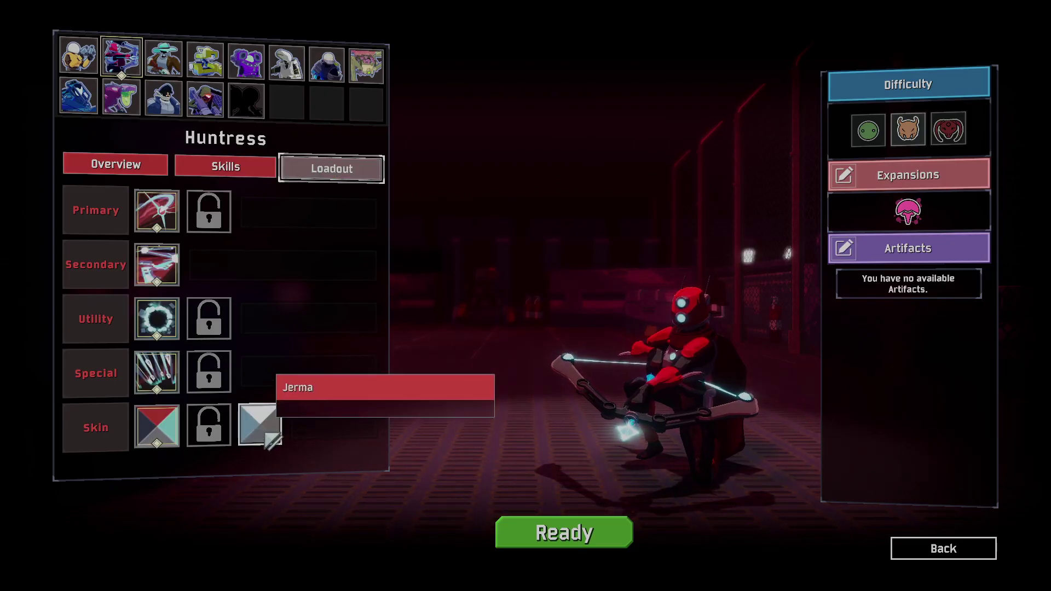
- Choose the Jerma skin slot in Huntress's loadout
{"action": "left_click", "coordinate": [263, 429]}
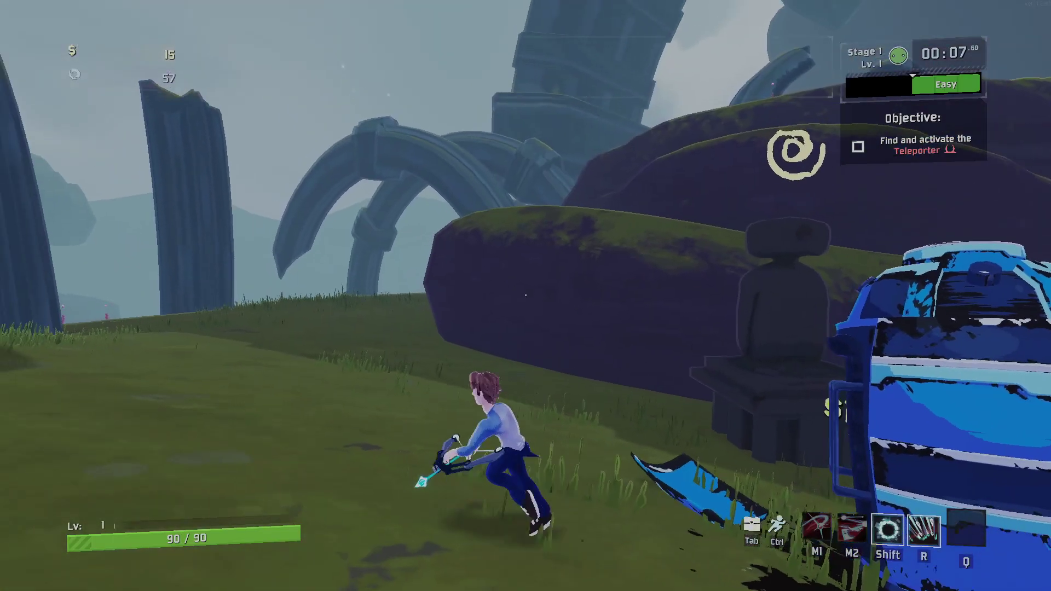
- Run across the grass to the enemy and hit it with arrows, Arrow Rain and Laser Glaive
{"action": "key", "text": "w"}
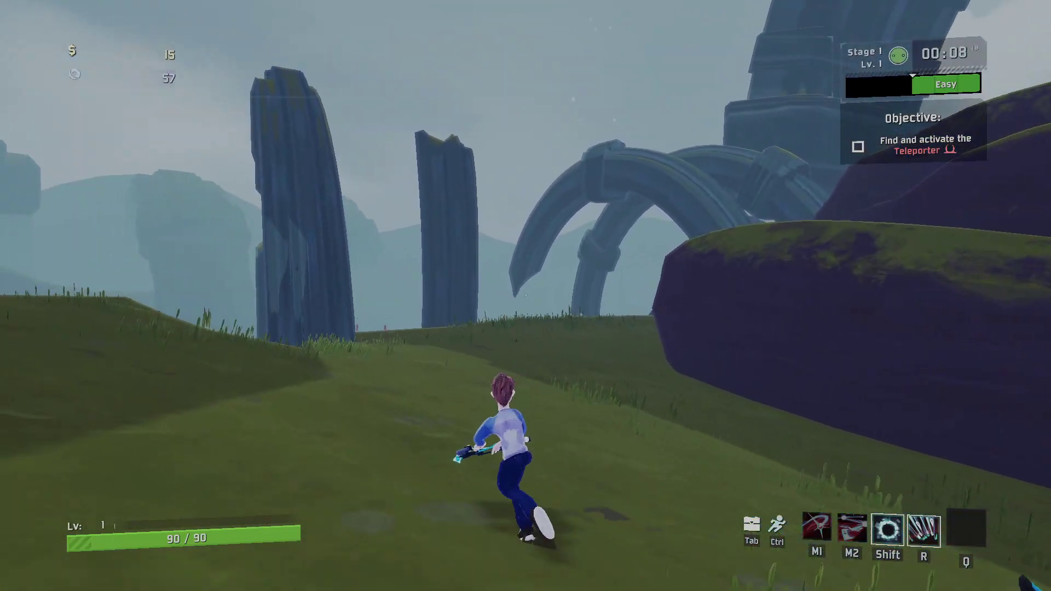
{"action": "key", "text": "w"}
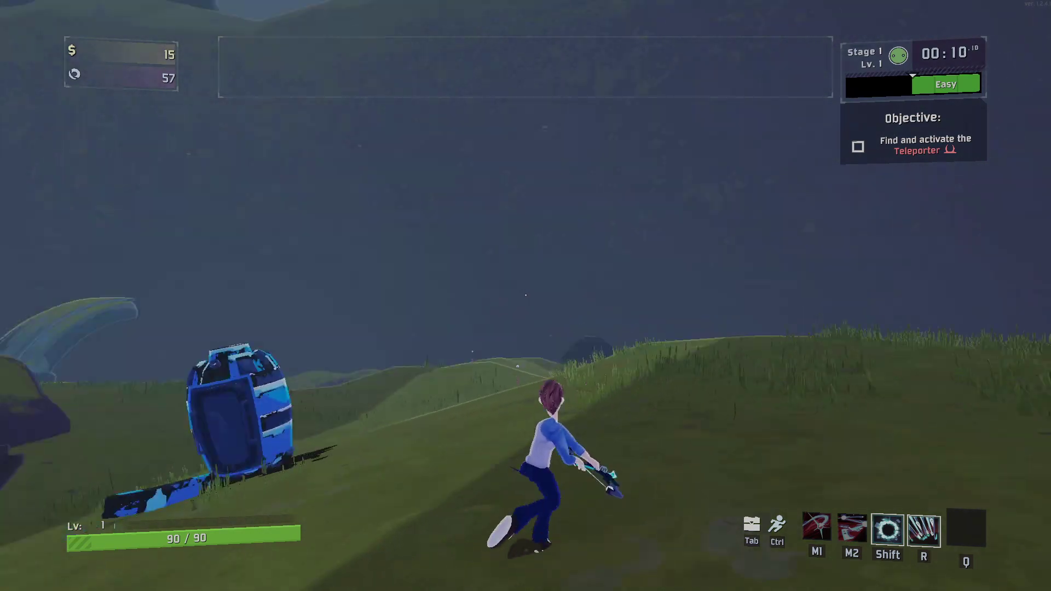
{"action": "key", "text": "w"}
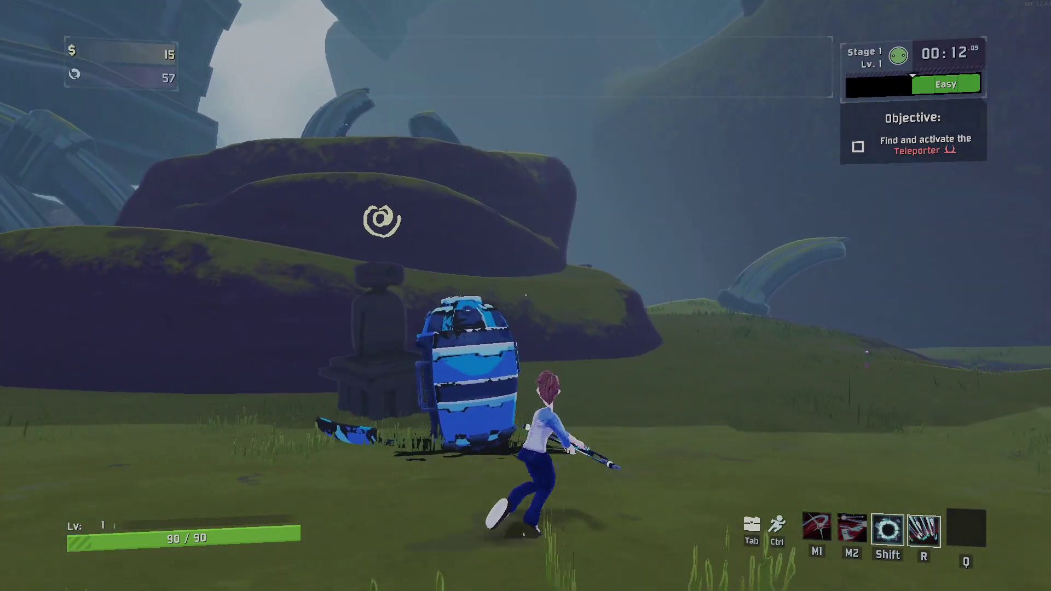
{"action": "key", "text": "w"}
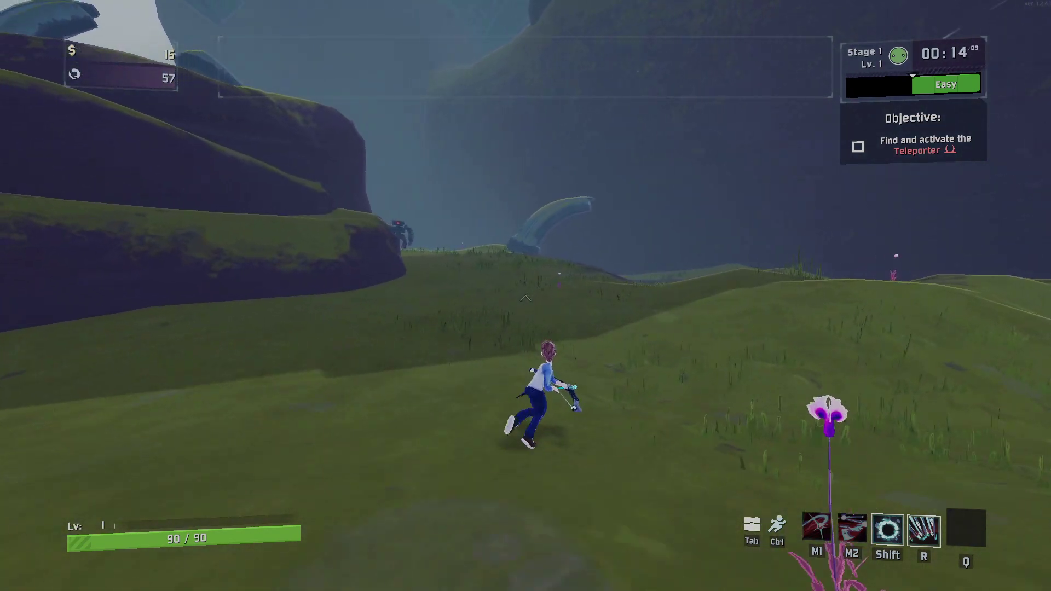
{"action": "key", "text": "w"}
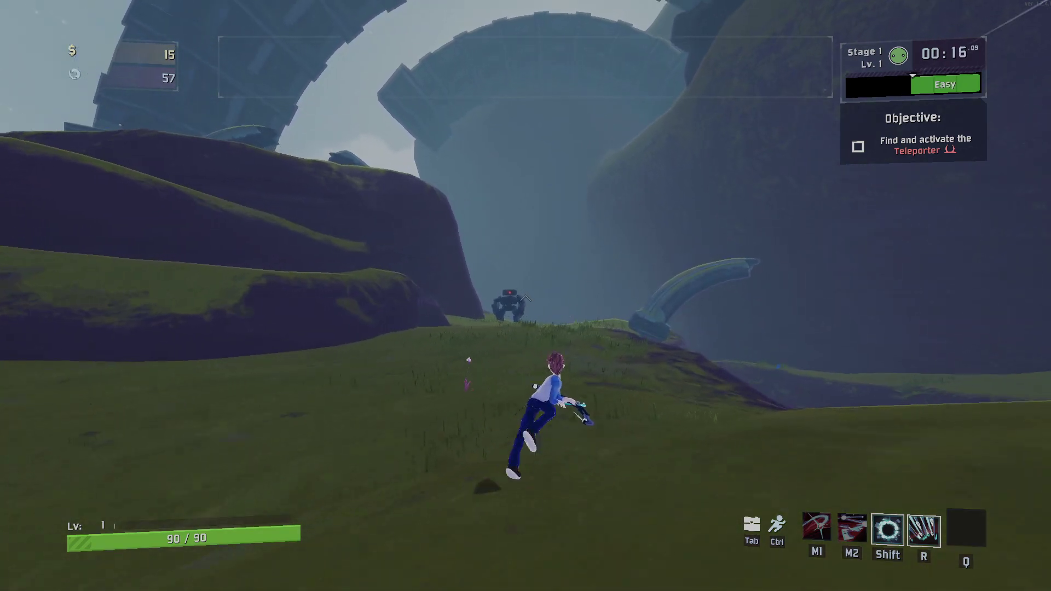
{"action": "left_click", "coordinate": [526, 295]}
{"action": "key", "text": "w"}
{"action": "key", "text": "r"}
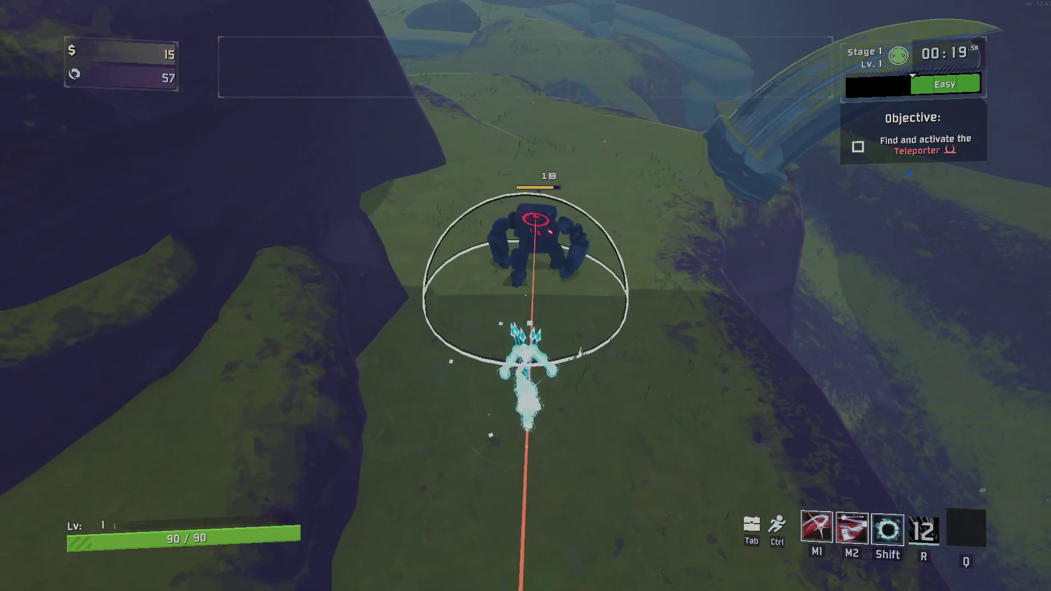
{"action": "left_click", "coordinate": [526, 295]}
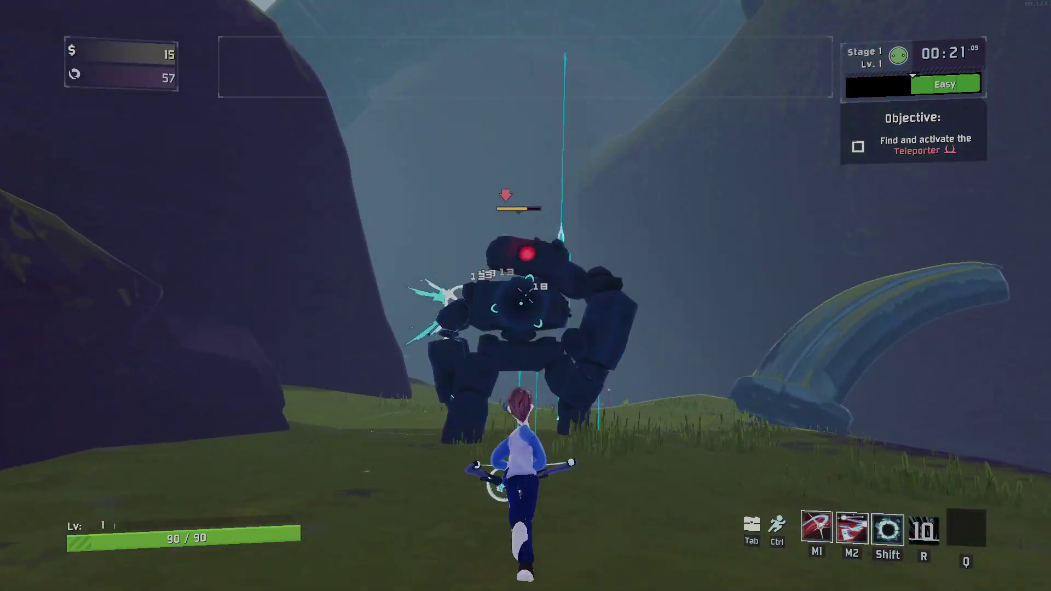
{"action": "right_click", "coordinate": [525, 296]}
- Keep running over the rock and grassy slopes while shooting arrows at the enemy
{"action": "key", "text": "w"}
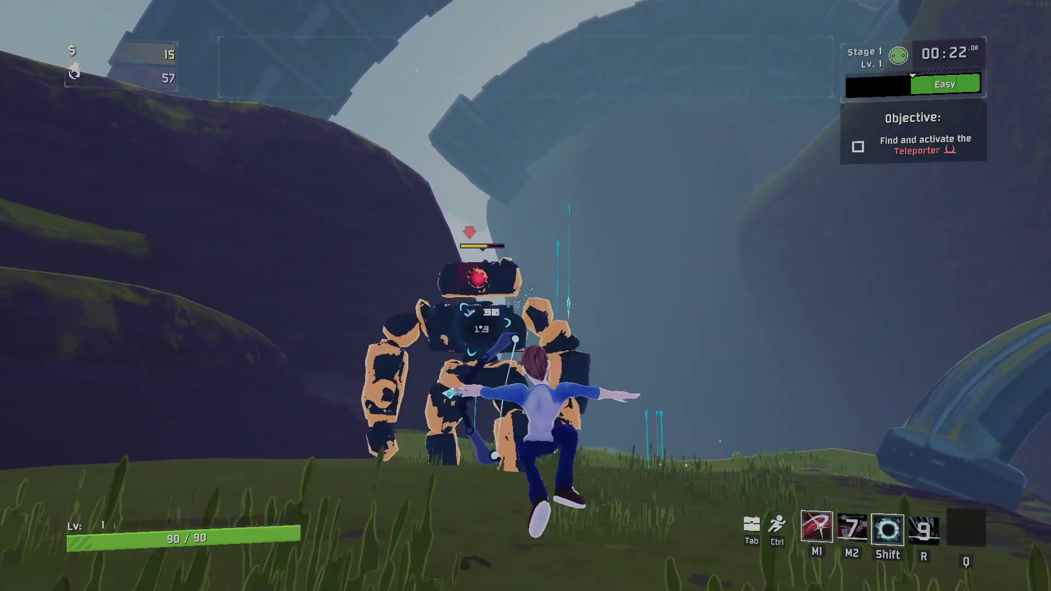
{"action": "left_click", "coordinate": [526, 295]}
{"action": "key", "text": "w"}
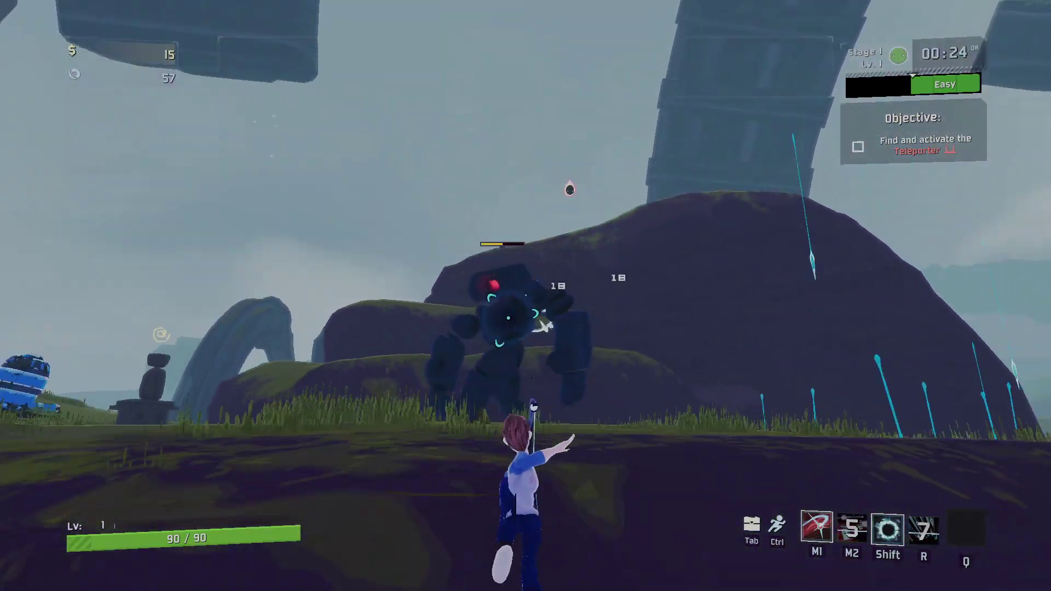
{"action": "key", "text": "w"}
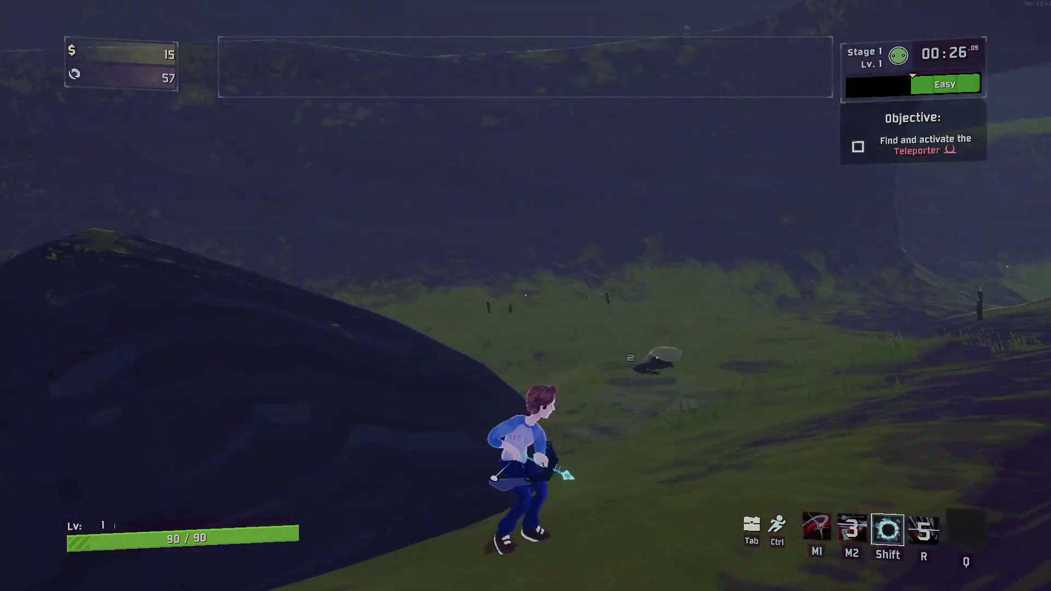
{"action": "left_click", "coordinate": [525, 296]}
{"action": "key", "text": "w"}
{"action": "left_click", "coordinate": [525, 296]}
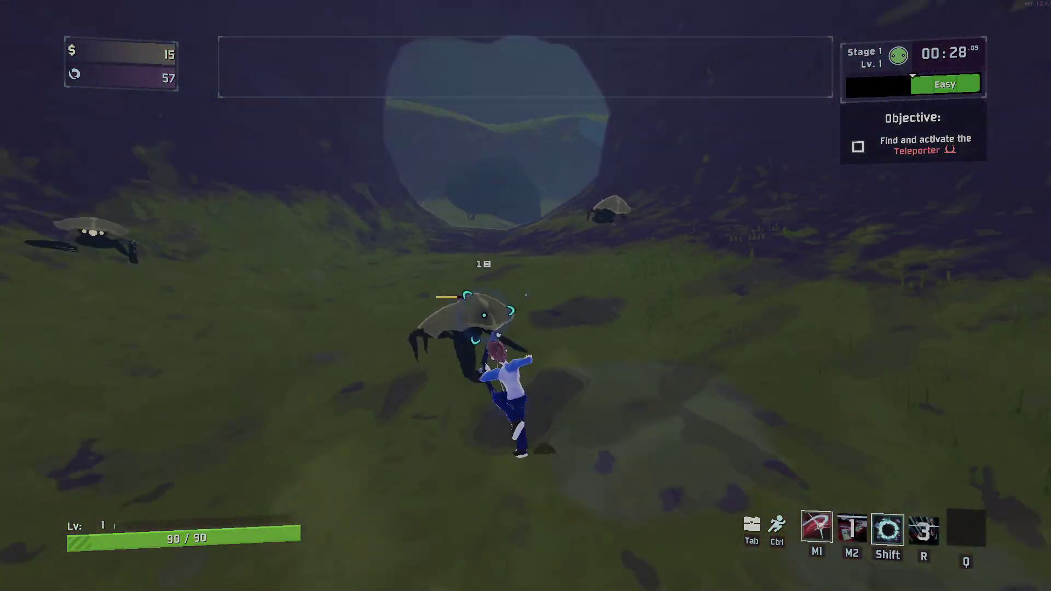